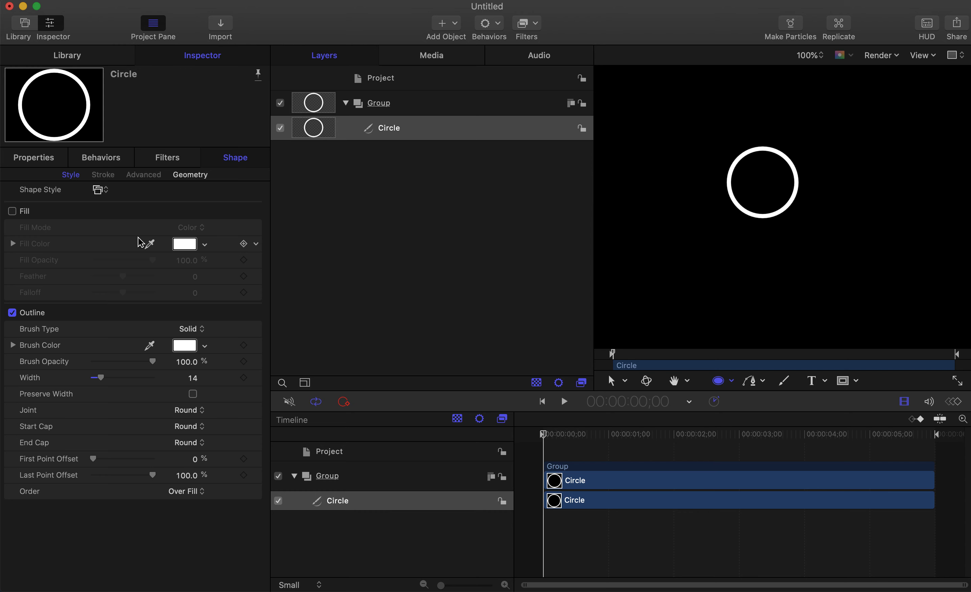
Set the circle's rotation to -90° so its outline starts from a different point
{"action": "left_click", "coordinate": [47, 160]}
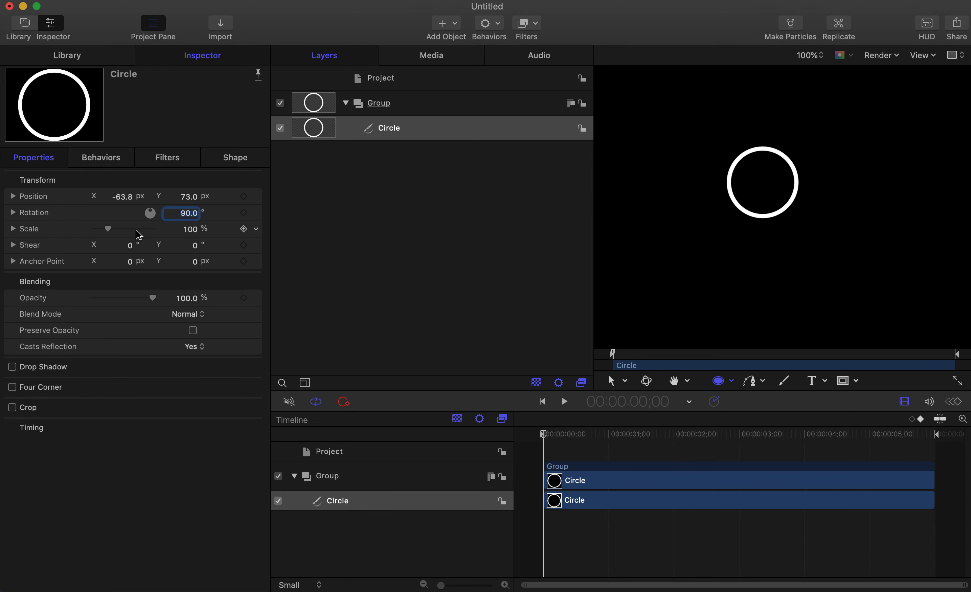
{"action": "left_click", "coordinate": [185, 215]}
{"action": "type", "text": "85.9"}
{"action": "key", "text": "Return"}
{"action": "type", "text": "-90"}
{"action": "key", "text": "Return"}
Keyframe the circle outline's First Point Offset at 0% on the first frame and 100% at frame 25
{"action": "left_click", "coordinate": [235, 162]}
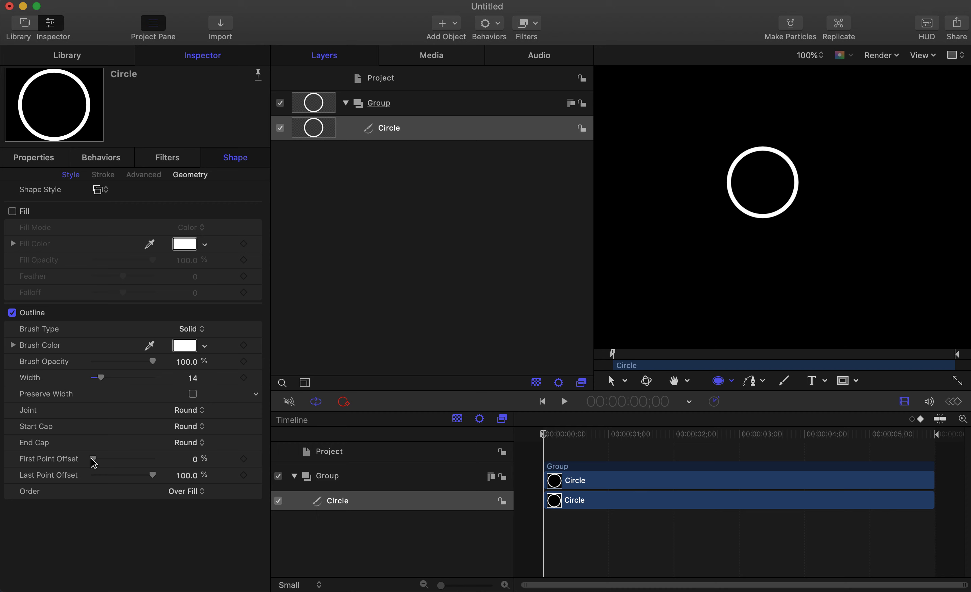
{"action": "left_click_drag", "start_coordinate": [93, 459], "coordinate": [66, 478]}
{"action": "left_click", "coordinate": [244, 459]}
{"action": "left_click_drag", "start_coordinate": [543, 435], "coordinate": [597, 435]}
{"action": "left_click_drag", "start_coordinate": [194, 459], "coordinate": [195, 379]}
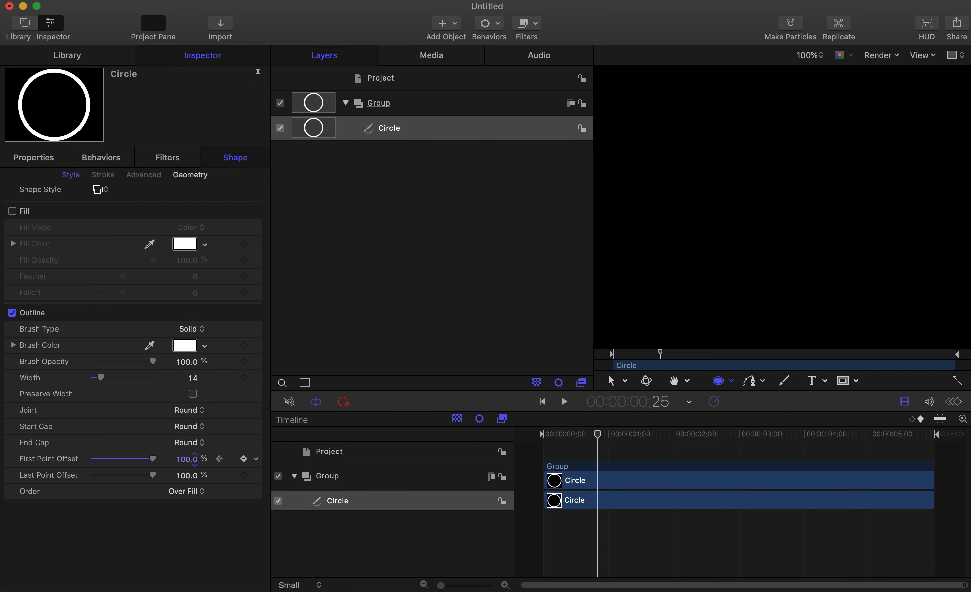
Try a First Point Offset of 100% on the first frame and step between the two keyframes
{"action": "left_click_drag", "start_coordinate": [597, 434], "coordinate": [615, 434]}
{"action": "left_click", "coordinate": [219, 460]}
{"action": "left_click", "coordinate": [220, 460]}
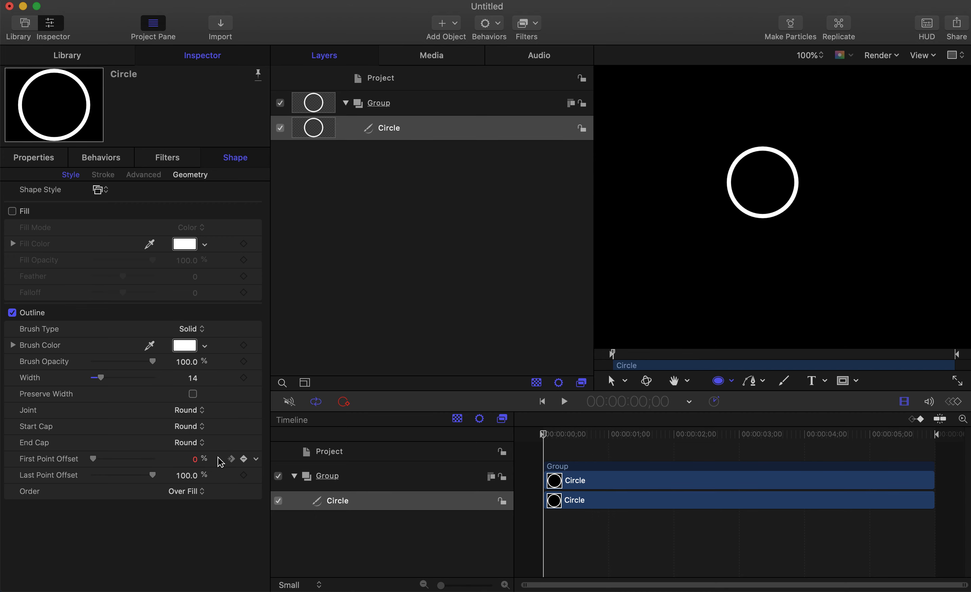
{"action": "left_click_drag", "start_coordinate": [94, 458], "coordinate": [157, 458]}
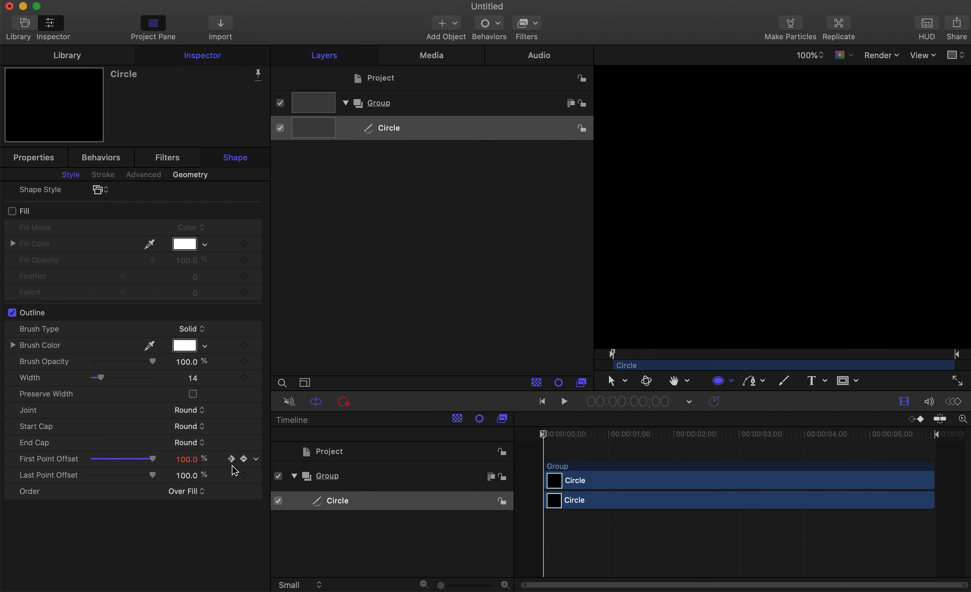
{"action": "left_click", "coordinate": [231, 458]}
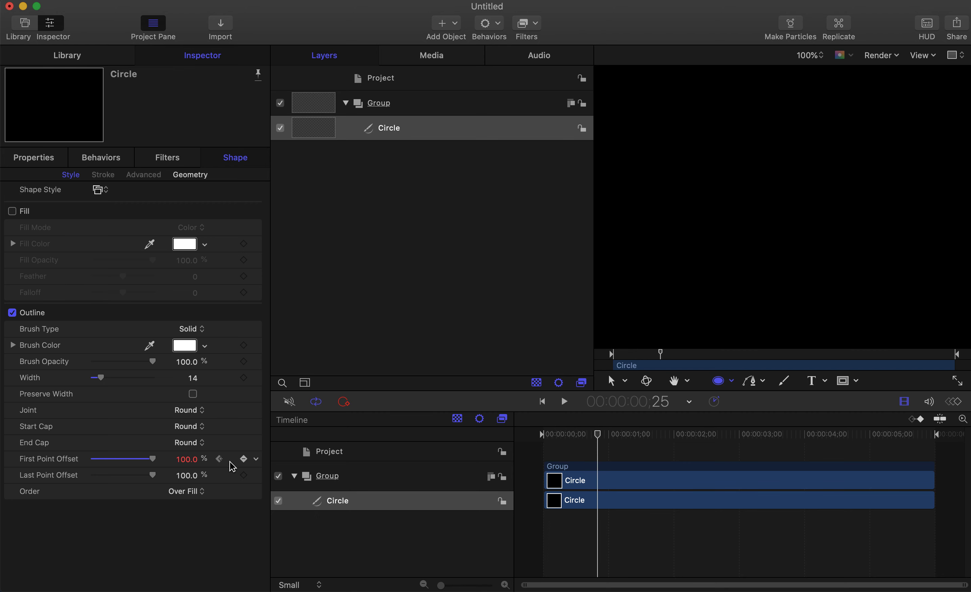
{"action": "left_click", "coordinate": [219, 459]}
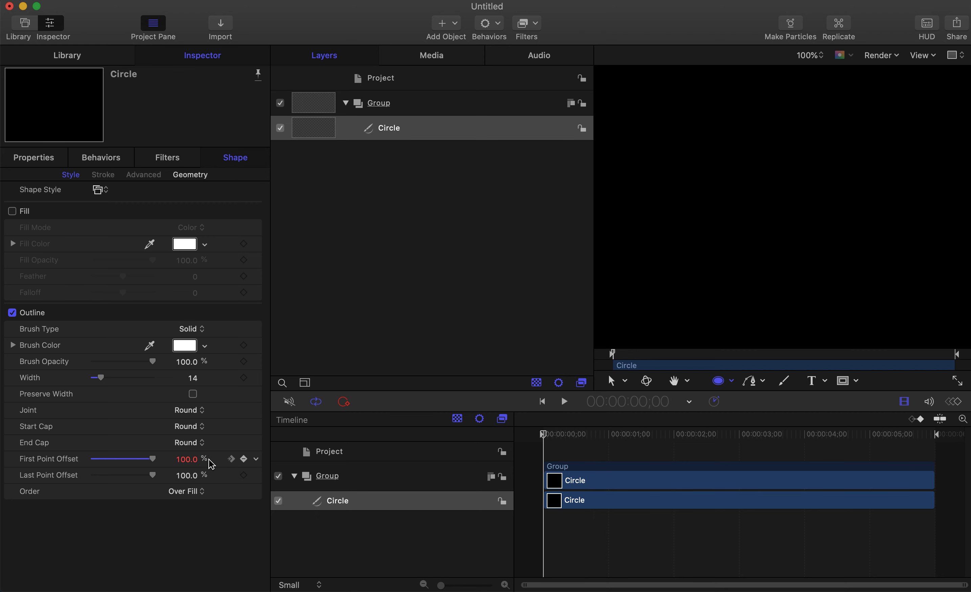
{"action": "left_click", "coordinate": [232, 459]}
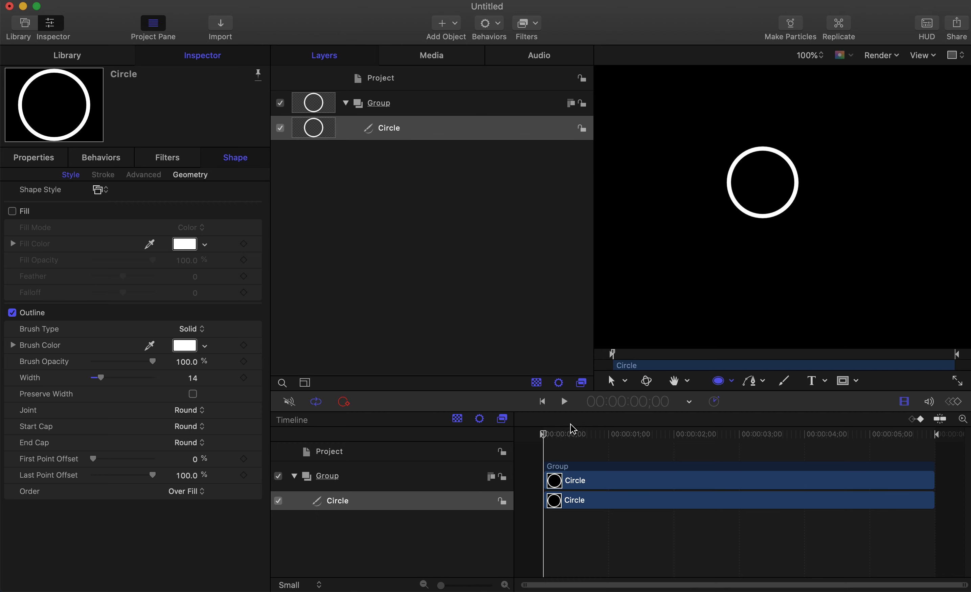
Keyframe the circle outline's Last Point Offset from 0% on the first frame to 100% about half a second in
{"action": "left_click_drag", "start_coordinate": [544, 432], "coordinate": [577, 433]}
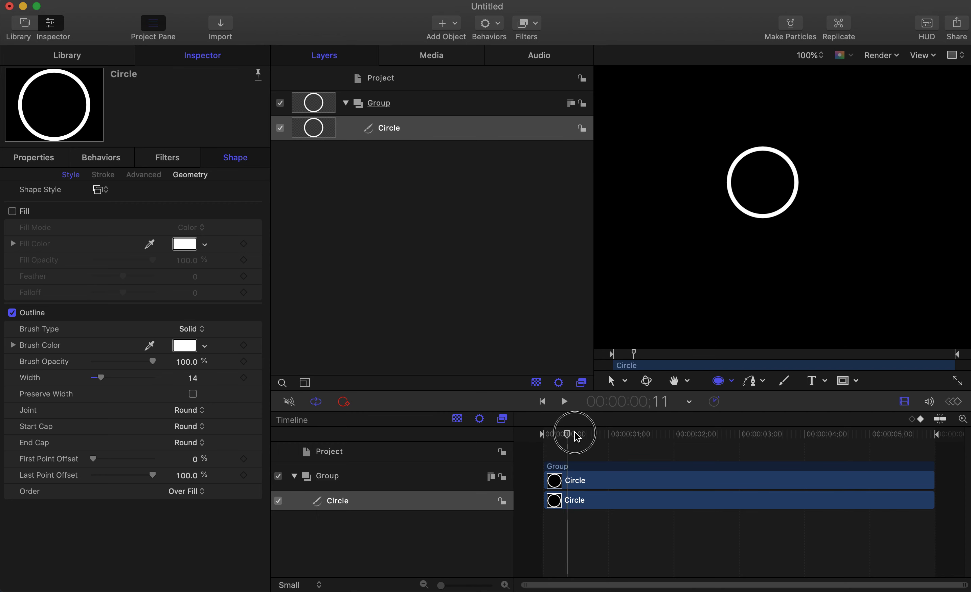
{"action": "left_click_drag", "start_coordinate": [187, 476], "coordinate": [120, 475]}
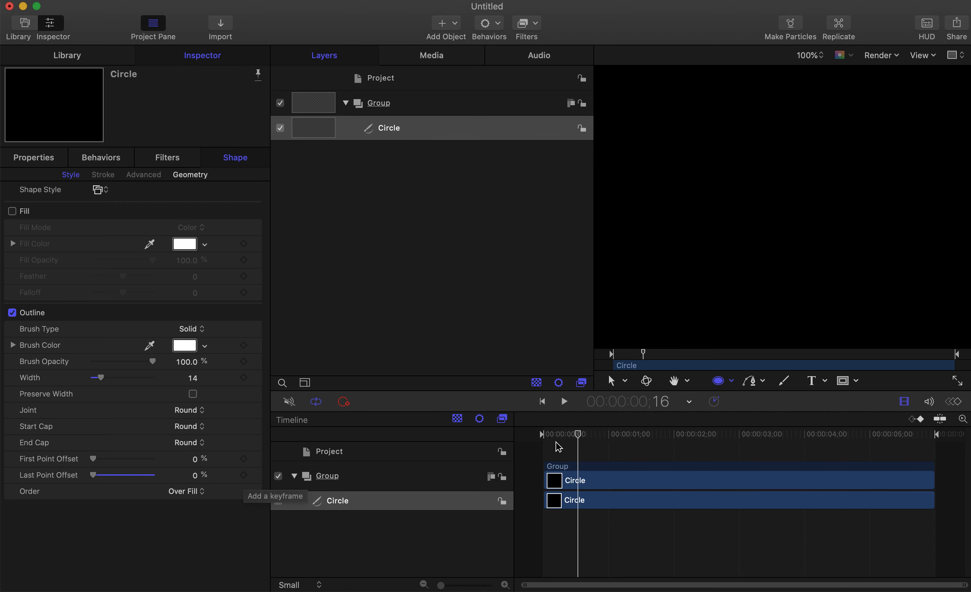
{"action": "left_click_drag", "start_coordinate": [577, 434], "coordinate": [608, 435]}
{"action": "left_click_drag", "start_coordinate": [93, 475], "coordinate": [152, 475]}
{"action": "left_click", "coordinate": [243, 475]}
{"action": "left_click_drag", "start_coordinate": [608, 435], "coordinate": [543, 435]}
{"action": "left_click_drag", "start_coordinate": [150, 475], "coordinate": [72, 504]}
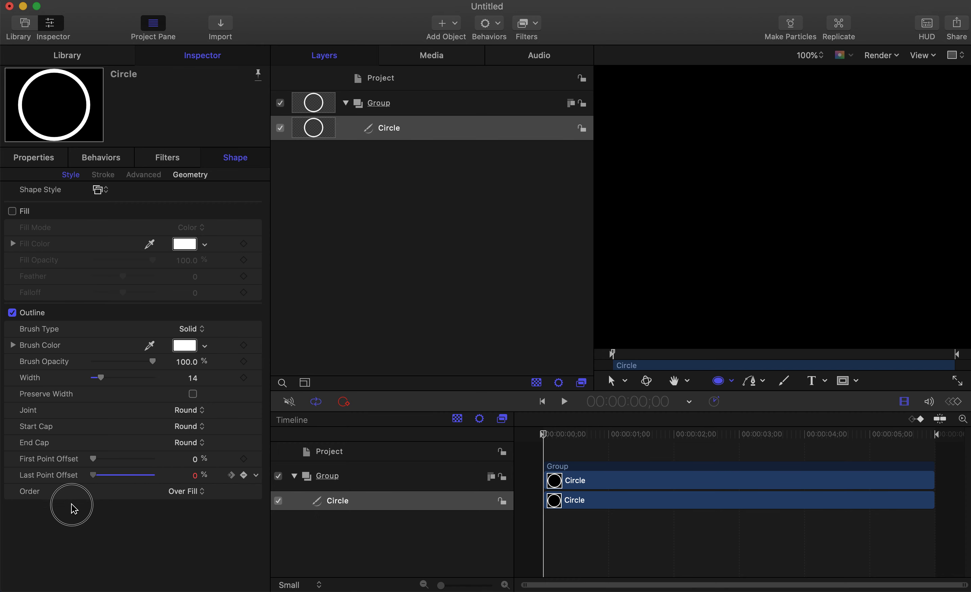
Play back and scrub the start of the timeline to check how the circle's outline draws on
{"action": "left_click", "coordinate": [562, 402]}
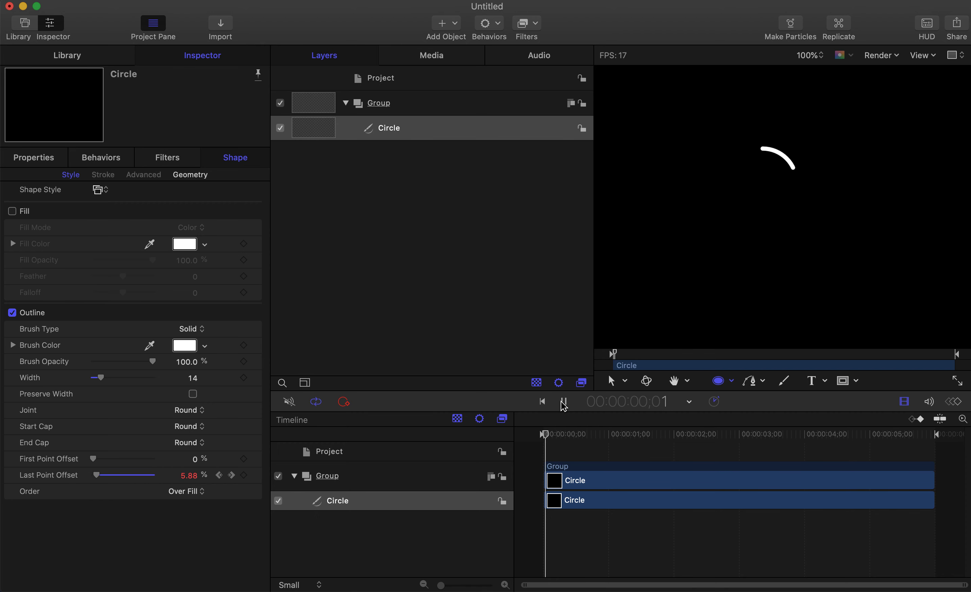
{"action": "left_click", "coordinate": [563, 402]}
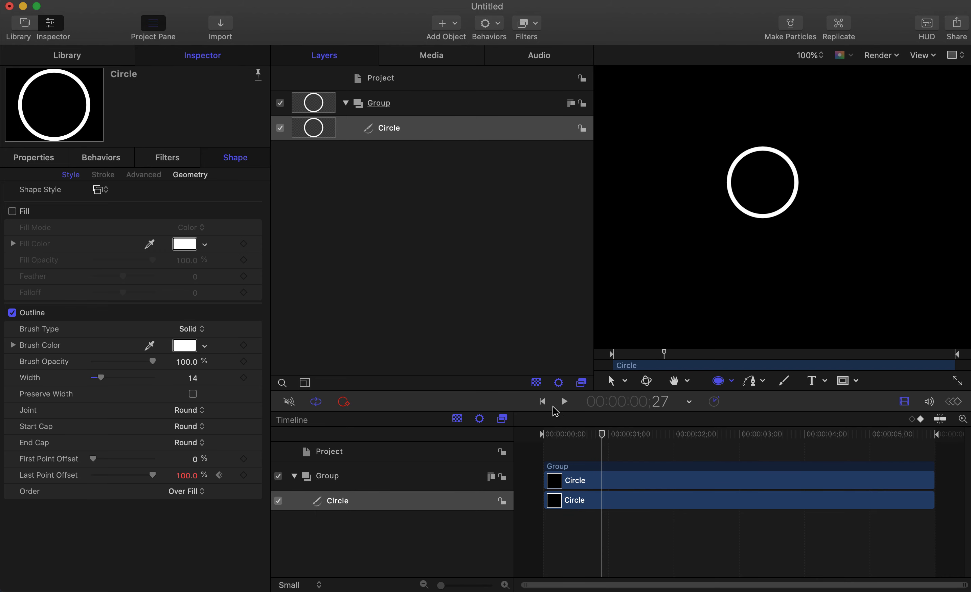
{"action": "left_click", "coordinate": [563, 401]}
{"action": "left_click", "coordinate": [563, 401]}
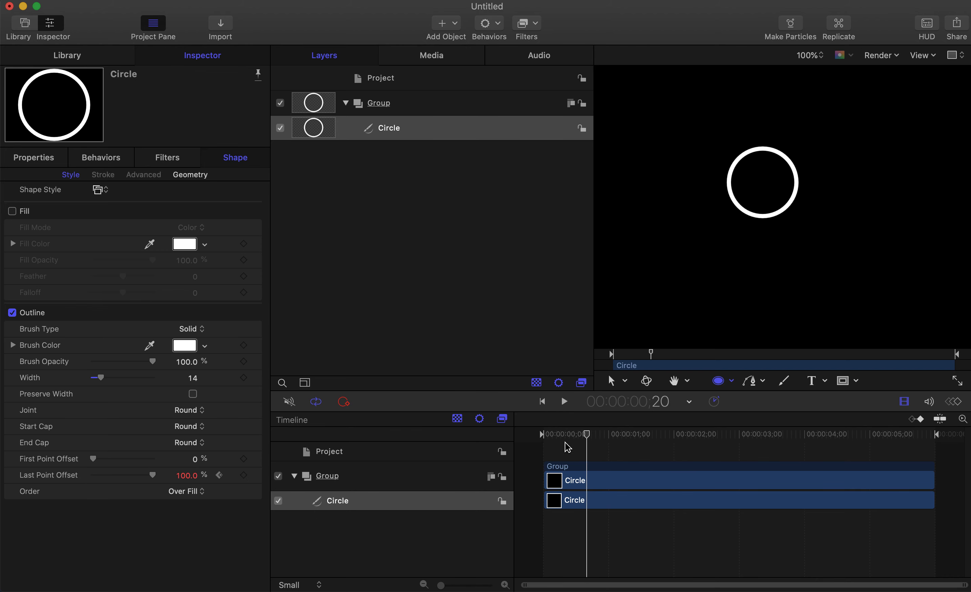
{"action": "left_click_drag", "start_coordinate": [569, 434], "coordinate": [516, 448]}
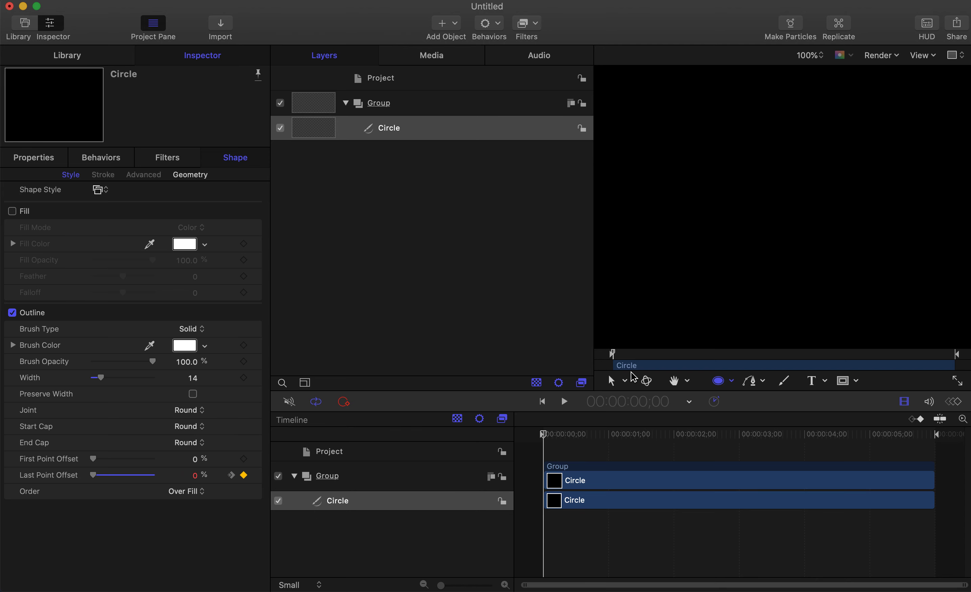
{"action": "left_click", "coordinate": [554, 431]}
{"action": "mouse_move", "coordinate": [557, 435]}
{"action": "left_mouse_down"}
{"action": "mouse_move", "coordinate": [579, 433]}
{"action": "mouse_move", "coordinate": [530, 436]}
{"action": "left_mouse_up"}
Show the Keyframe Editor and turn the Last Point Offset's end keyframe into a curved one with an adjustable handle
{"action": "left_click", "coordinate": [952, 401]}
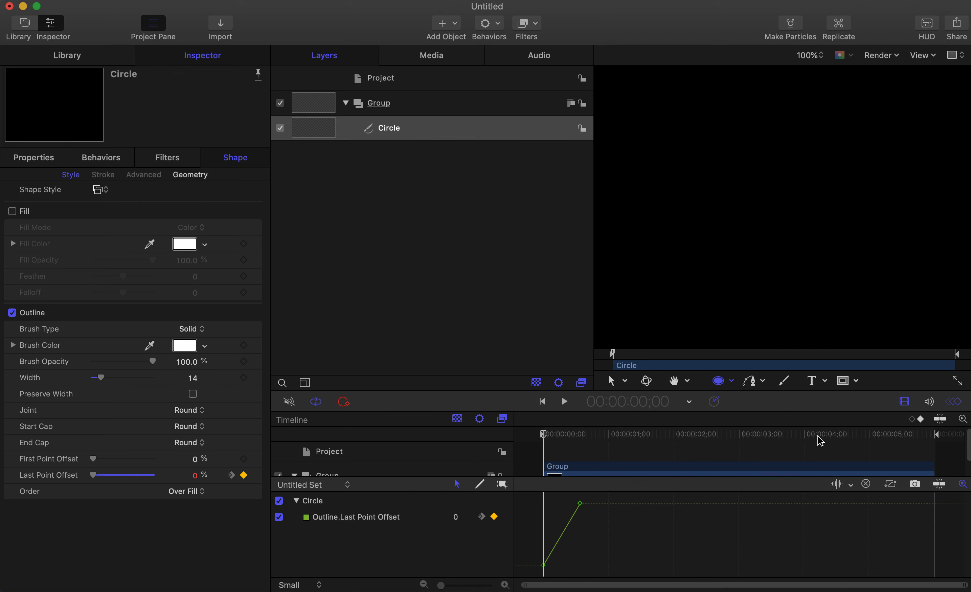
{"action": "mouse_move", "coordinate": [574, 434]}
{"action": "left_mouse_down"}
{"action": "mouse_move", "coordinate": [596, 437]}
{"action": "mouse_move", "coordinate": [530, 443]}
{"action": "mouse_move", "coordinate": [567, 448]}
{"action": "mouse_move", "coordinate": [529, 462]}
{"action": "mouse_move", "coordinate": [570, 449]}
{"action": "mouse_move", "coordinate": [520, 457]}
{"action": "mouse_move", "coordinate": [584, 456]}
{"action": "mouse_move", "coordinate": [530, 473]}
{"action": "left_mouse_up"}
{"action": "mouse_move", "coordinate": [579, 503]}
{"action": "left_mouse_down"}
{"action": "mouse_move", "coordinate": [667, 503]}
{"action": "mouse_move", "coordinate": [562, 503]}
{"action": "mouse_move", "coordinate": [606, 503]}
{"action": "mouse_move", "coordinate": [579, 503]}
{"action": "left_mouse_up"}
{"action": "left_click_drag", "start_coordinate": [543, 434], "coordinate": [577, 430]}
{"action": "right_click", "coordinate": [580, 504]}
{"action": "left_click_drag", "start_coordinate": [576, 435], "coordinate": [537, 446]}
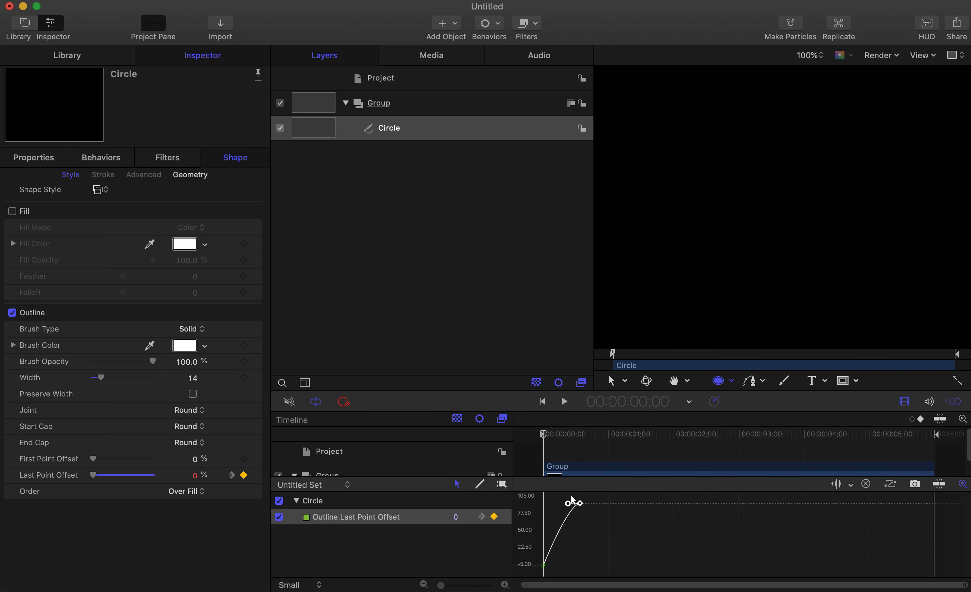
Extend the end keyframe's handle horizontally back to the first frame for a smooth ease-out, and preview the eased animation
{"action": "left_click", "coordinate": [568, 505]}
{"action": "left_click_drag", "start_coordinate": [568, 504], "coordinate": [535, 505]}
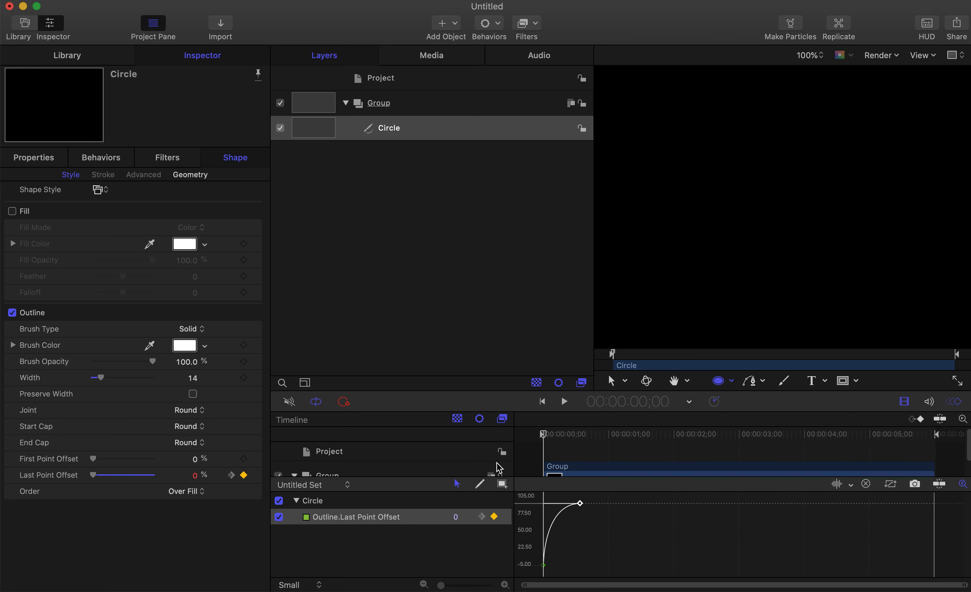
{"action": "left_click", "coordinate": [563, 402]}
{"action": "left_click", "coordinate": [563, 402]}
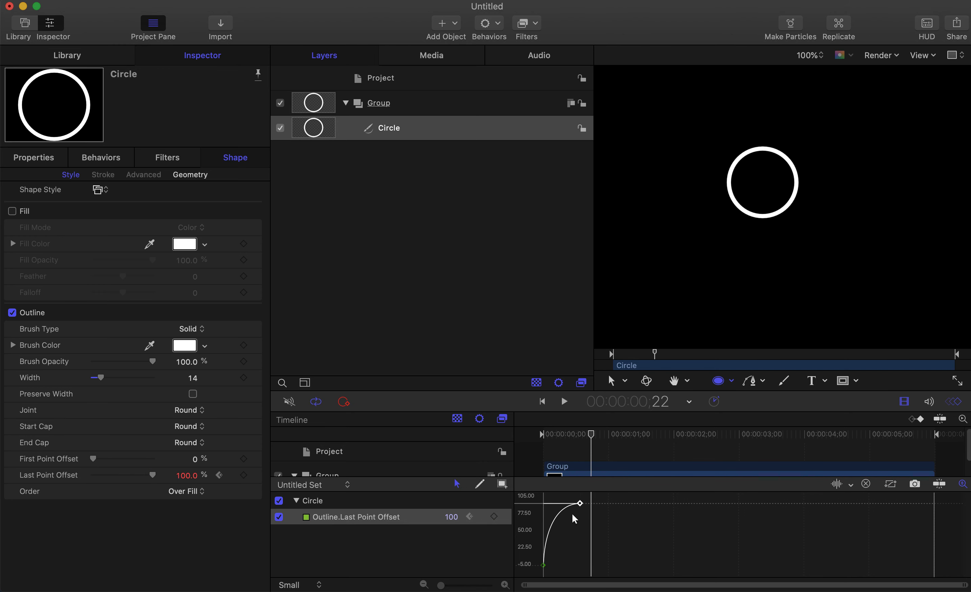
{"action": "left_click_drag", "start_coordinate": [581, 432], "coordinate": [481, 455]}
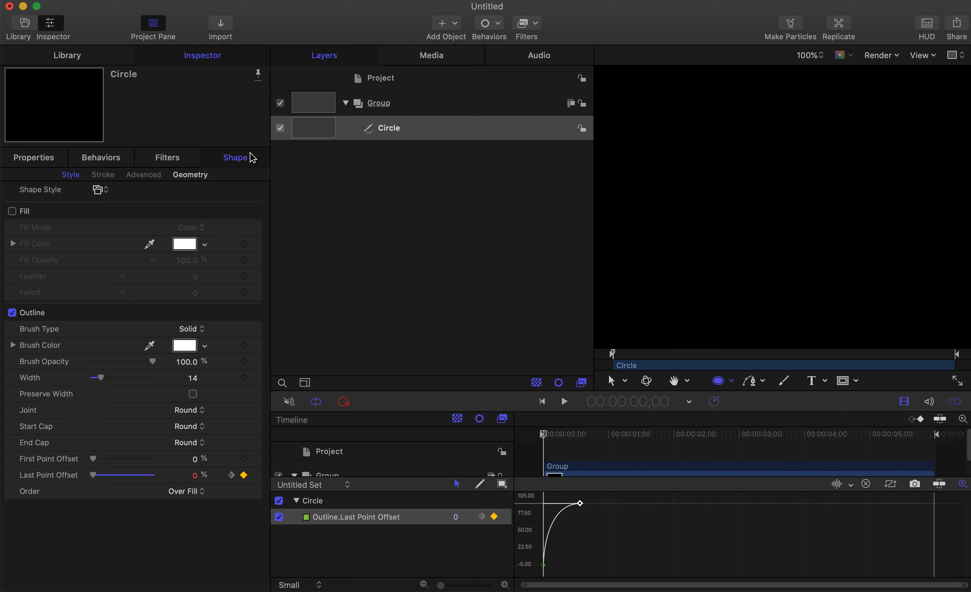
Change the circle outline's brush color to hot pink using the color spectrum
{"action": "left_click", "coordinate": [189, 346]}
{"action": "left_click", "coordinate": [309, 415]}
{"action": "left_click", "coordinate": [270, 475]}
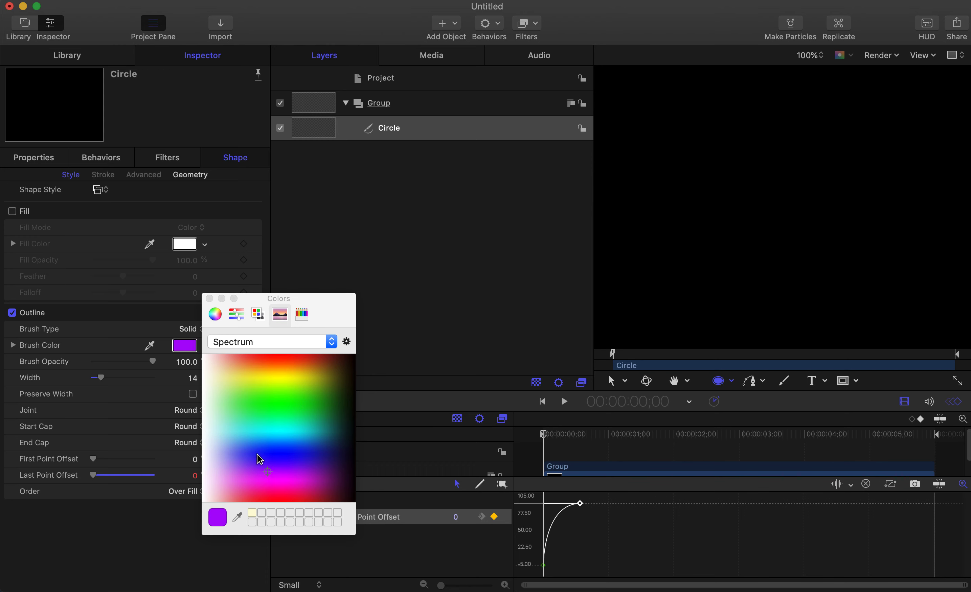
{"action": "left_click", "coordinate": [266, 489]}
{"action": "left_click", "coordinate": [209, 298]}
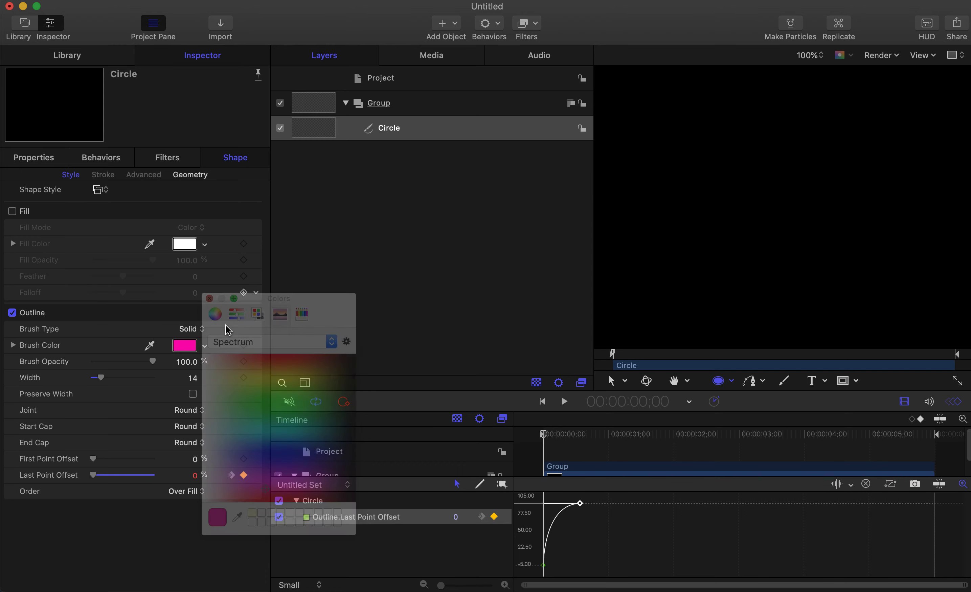
{"action": "left_click", "coordinate": [205, 347]}
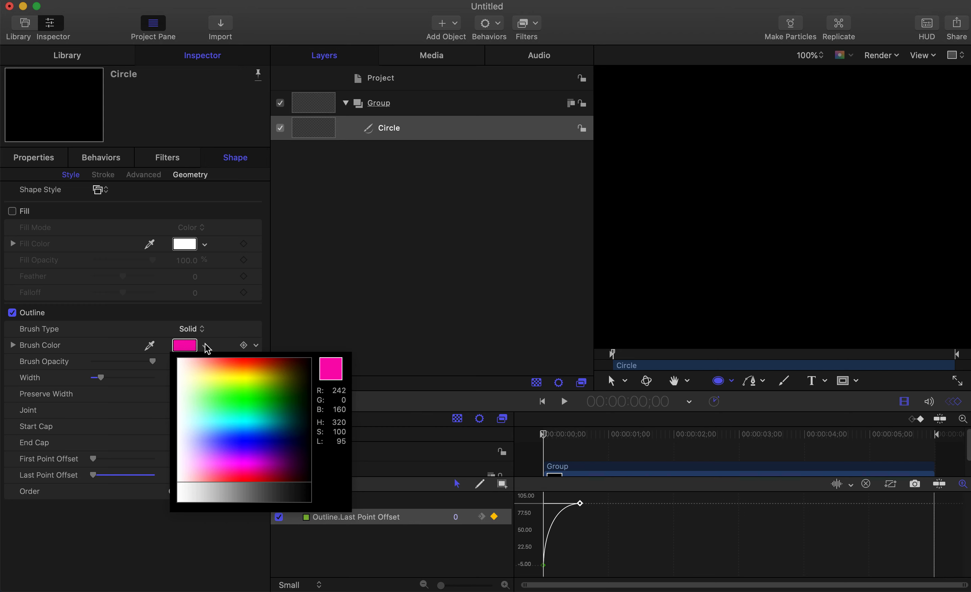
{"action": "left_click", "coordinate": [207, 345]}
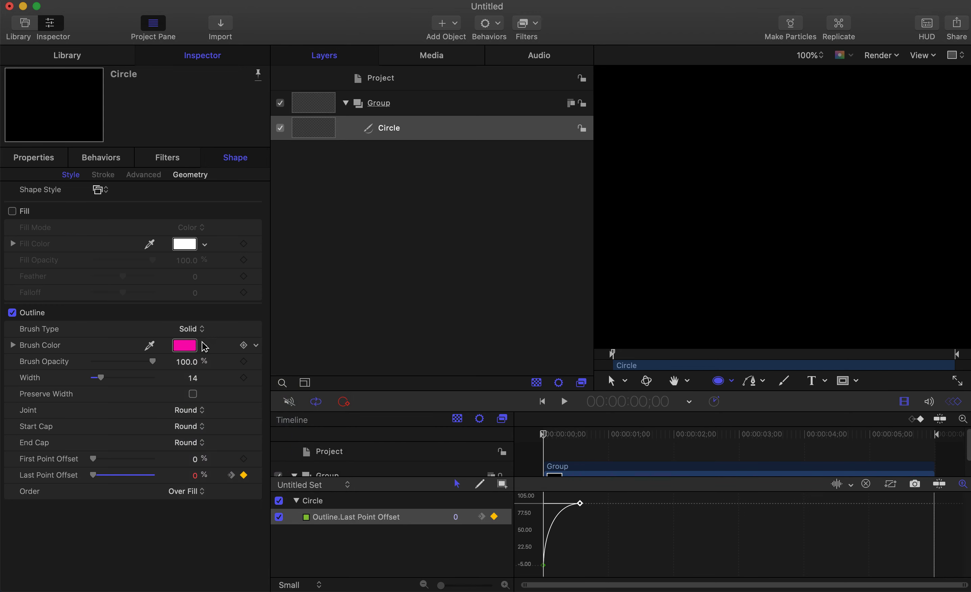
{"action": "left_click", "coordinate": [13, 345]}
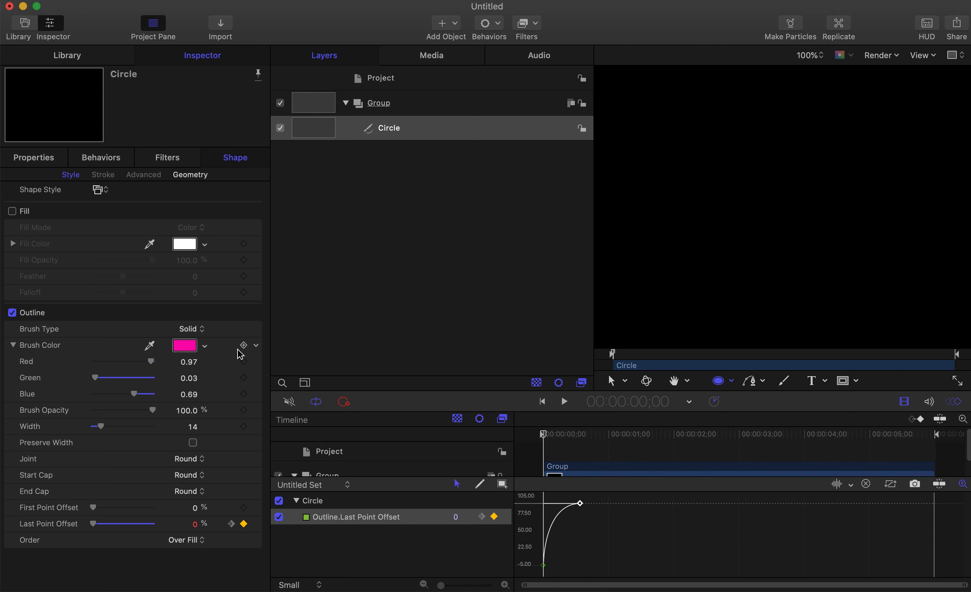
{"action": "left_click", "coordinate": [206, 346]}
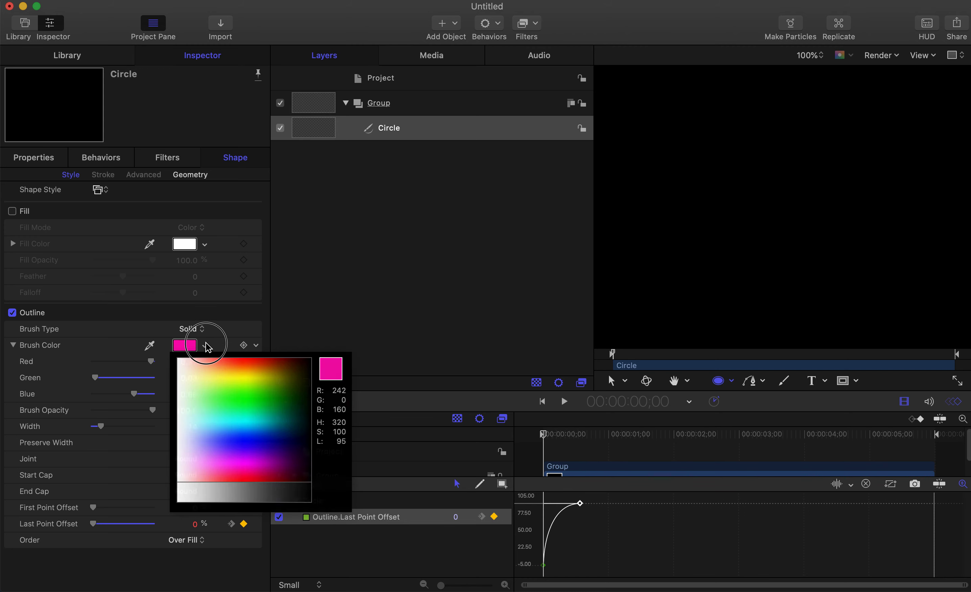
{"action": "left_click", "coordinate": [206, 344]}
{"action": "left_click", "coordinate": [152, 347]}
{"action": "left_click", "coordinate": [152, 347]}
Try the Airbrush brush type with its Brush Profile gradient presets on the circle's outline, and switch back to Solid
{"action": "left_click", "coordinate": [191, 329]}
{"action": "left_click", "coordinate": [192, 344]}
{"action": "left_click", "coordinate": [193, 347]}
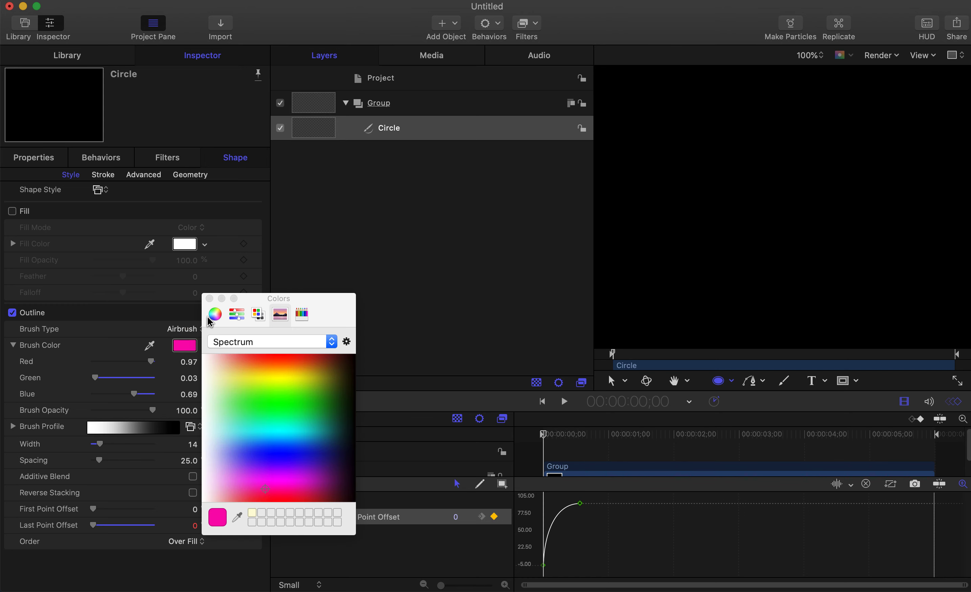
{"action": "left_click", "coordinate": [209, 299]}
{"action": "left_click", "coordinate": [204, 346]}
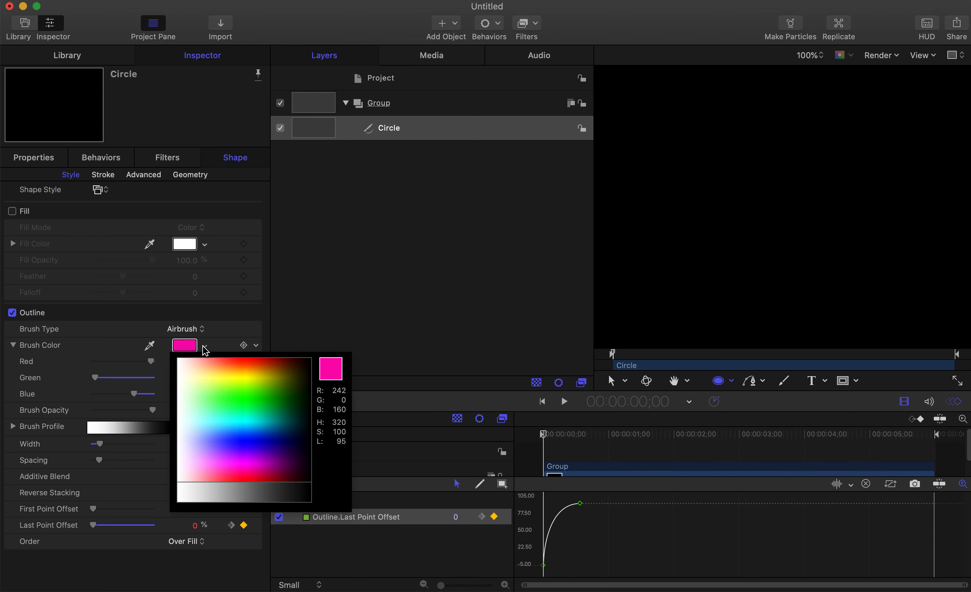
{"action": "left_click", "coordinate": [197, 430]}
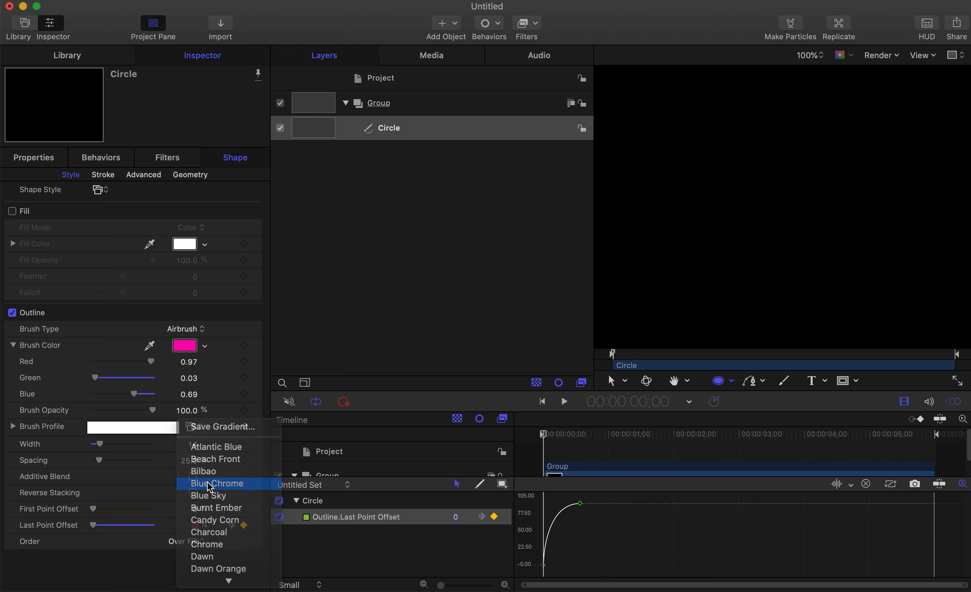
{"action": "mouse_move", "coordinate": [546, 436]}
{"action": "left_mouse_down"}
{"action": "mouse_move", "coordinate": [606, 430]}
{"action": "mouse_move", "coordinate": [530, 428]}
{"action": "mouse_move", "coordinate": [487, 450]}
{"action": "left_mouse_up"}
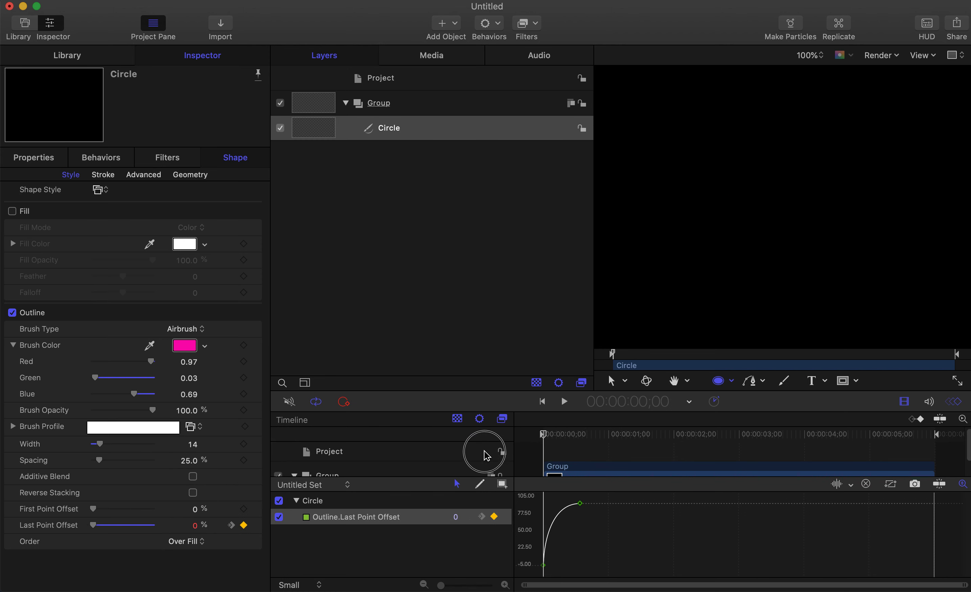
{"action": "left_click", "coordinate": [186, 329]}
{"action": "left_click", "coordinate": [185, 314]}
Play back the pink circle's draw-on animation from the first frame
{"action": "mouse_move", "coordinate": [545, 435]}
{"action": "left_mouse_down"}
{"action": "mouse_move", "coordinate": [577, 442]}
{"action": "mouse_move", "coordinate": [490, 462]}
{"action": "left_mouse_up"}
{"action": "left_click", "coordinate": [564, 401]}
{"action": "left_click", "coordinate": [543, 433]}
{"action": "left_click", "coordinate": [563, 402]}
Return to the first frame and make a clone layer of the circle
{"action": "left_click", "coordinate": [544, 433]}
{"action": "right_click", "coordinate": [405, 130]}
{"action": "left_click", "coordinate": [454, 349]}
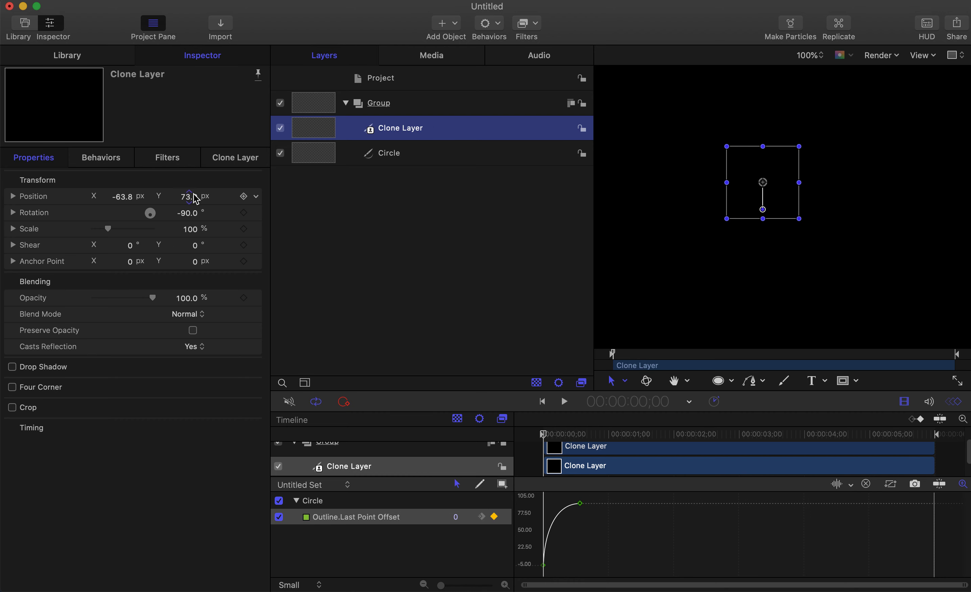
Move the clone layer up to Y 136 px, compare both circles at frame 25, and return it to Y 73 px
{"action": "left_click_drag", "start_coordinate": [192, 197], "coordinate": [191, 154]}
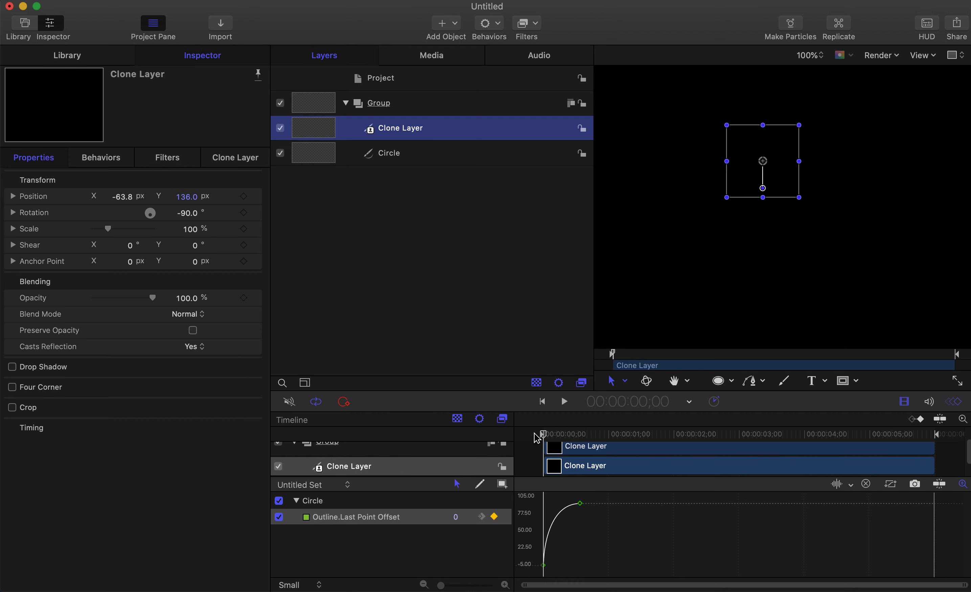
{"action": "left_click_drag", "start_coordinate": [544, 434], "coordinate": [597, 434]}
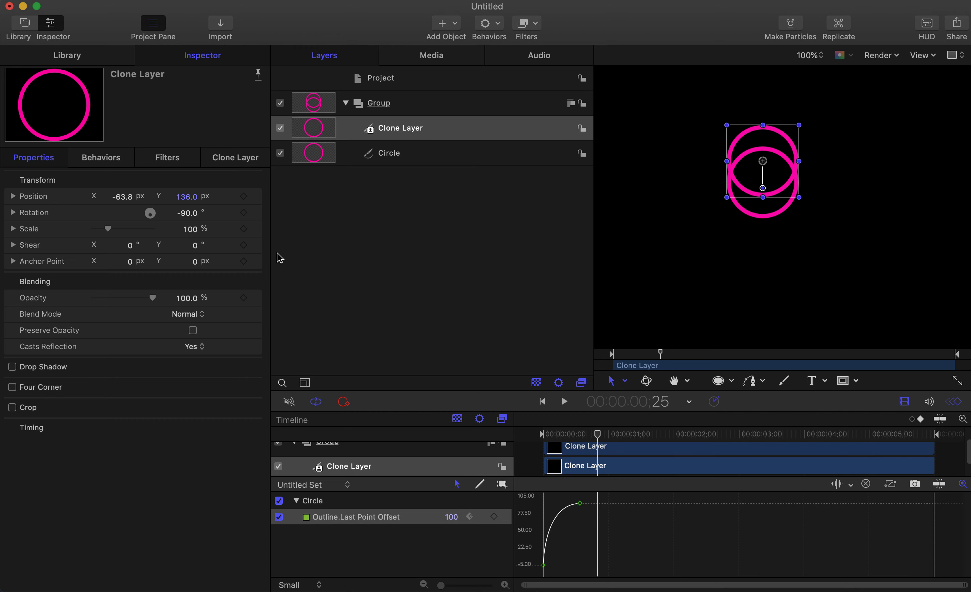
{"action": "mouse_move", "coordinate": [186, 199]}
{"action": "left_mouse_down"}
{"action": "mouse_move", "coordinate": [185, 183]}
{"action": "mouse_move", "coordinate": [185, 233]}
{"action": "left_mouse_up"}
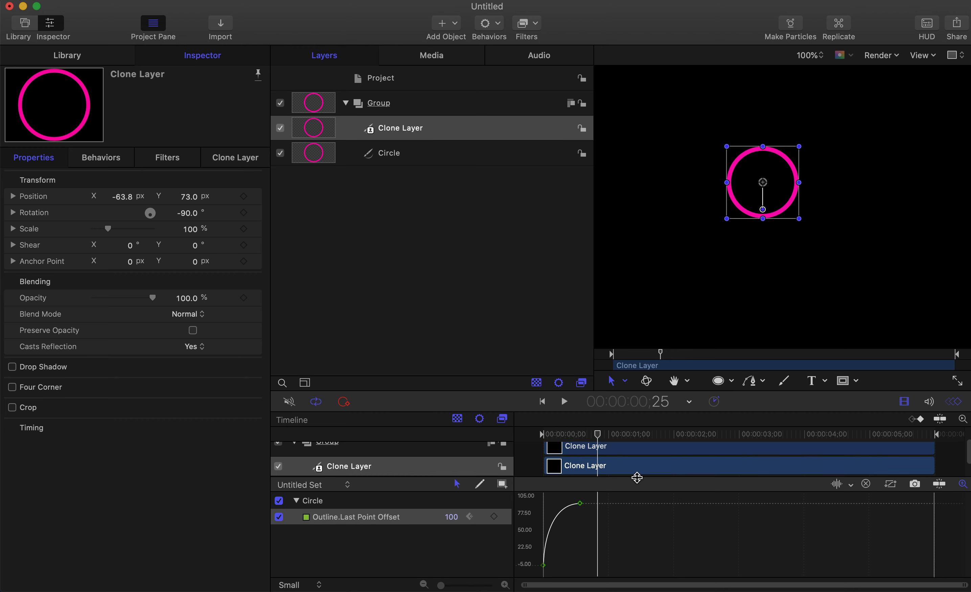
Give the timeline more room and shift the clone layer to start about half a second after the original circle
{"action": "left_click_drag", "start_coordinate": [666, 477], "coordinate": [664, 574]}
{"action": "left_click_drag", "start_coordinate": [597, 434], "coordinate": [542, 439]}
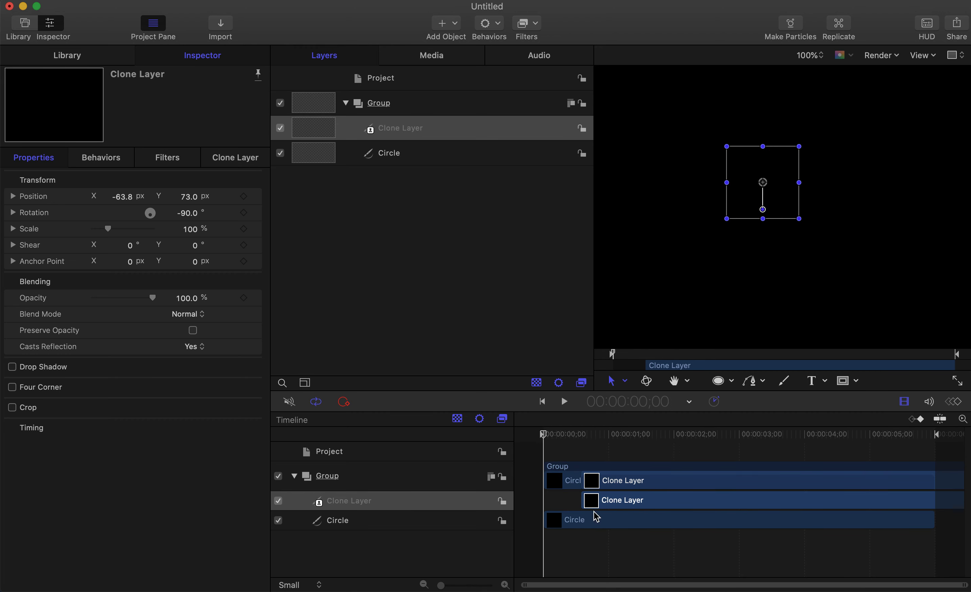
Show the keyframe editor and move to frame 17, where the circle's draw-on curve ends
{"action": "left_click_drag", "start_coordinate": [543, 435], "coordinate": [577, 436]}
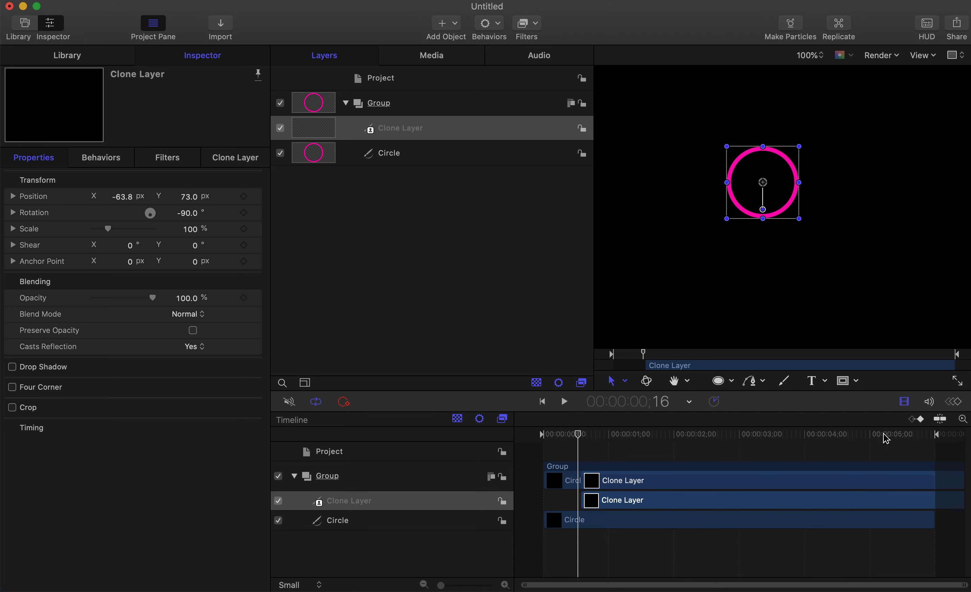
{"action": "left_click", "coordinate": [953, 401]}
{"action": "mouse_move", "coordinate": [585, 336]}
{"action": "left_mouse_down"}
{"action": "mouse_move", "coordinate": [522, 368]}
{"action": "mouse_move", "coordinate": [581, 335]}
{"action": "left_mouse_up"}
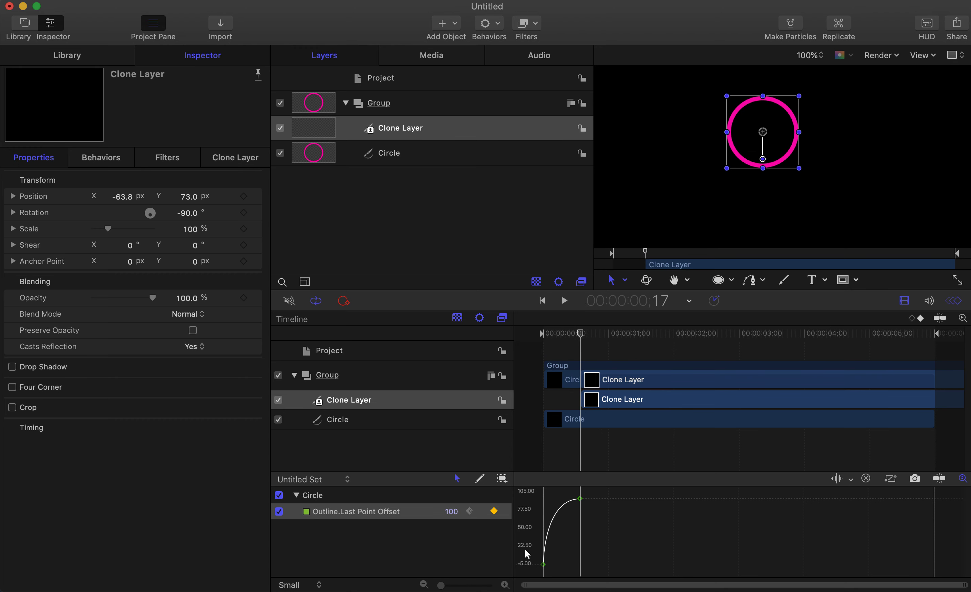
Shift the clone layer back so it starts around the first frame, scrubbing the timeline to compare it with the original circle
{"action": "left_click_drag", "start_coordinate": [602, 400], "coordinate": [580, 400]}
{"action": "mouse_move", "coordinate": [580, 334]}
{"action": "left_mouse_down"}
{"action": "mouse_move", "coordinate": [563, 353]}
{"action": "mouse_move", "coordinate": [529, 364]}
{"action": "mouse_move", "coordinate": [577, 381]}
{"action": "mouse_move", "coordinate": [561, 383]}
{"action": "left_mouse_up"}
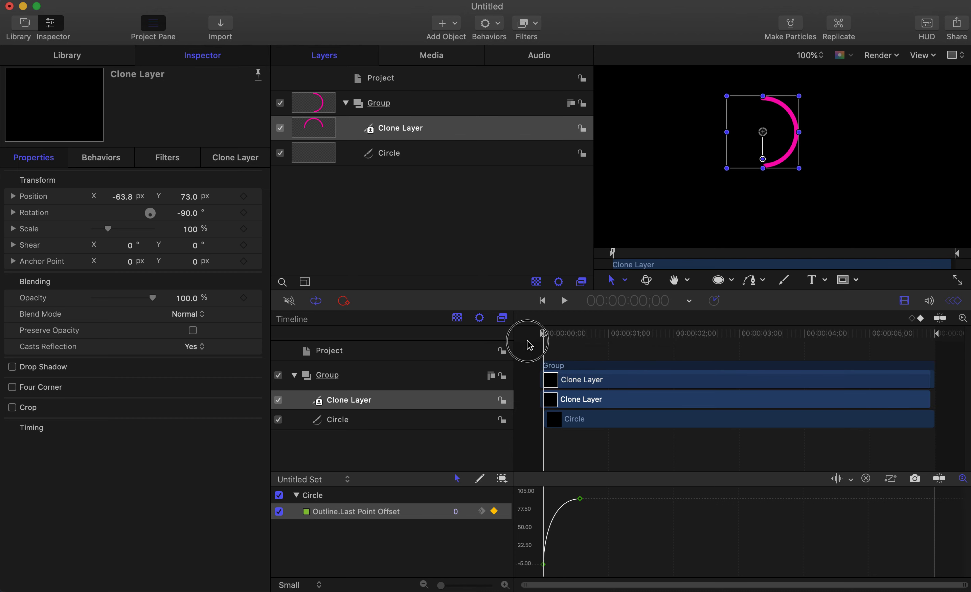
{"action": "mouse_move", "coordinate": [548, 338]}
{"action": "left_mouse_down"}
{"action": "mouse_move", "coordinate": [563, 339]}
{"action": "mouse_move", "coordinate": [496, 349]}
{"action": "mouse_move", "coordinate": [518, 358]}
{"action": "mouse_move", "coordinate": [559, 335]}
{"action": "mouse_move", "coordinate": [499, 346]}
{"action": "left_mouse_up"}
{"action": "left_click_drag", "start_coordinate": [568, 381], "coordinate": [570, 383]}
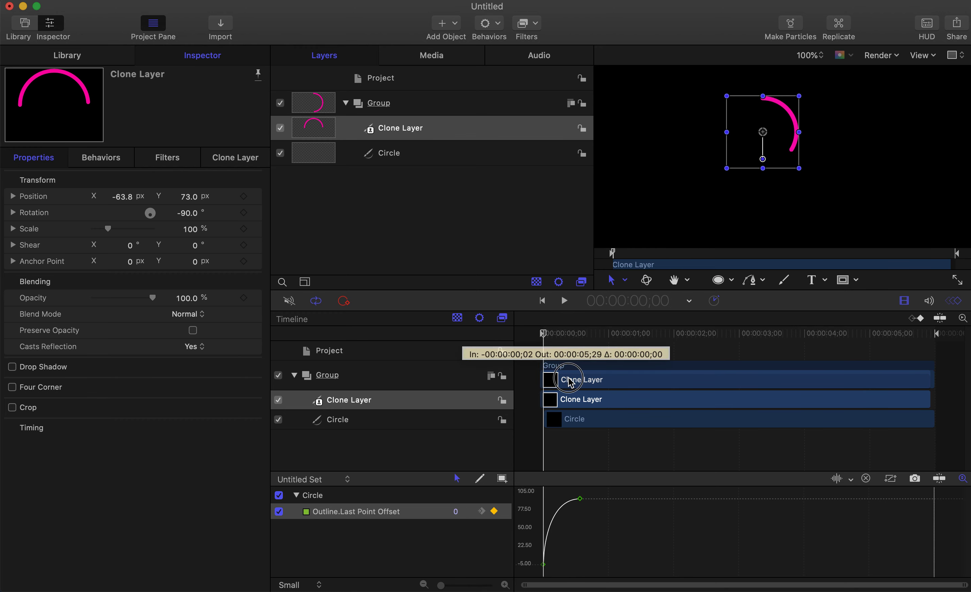
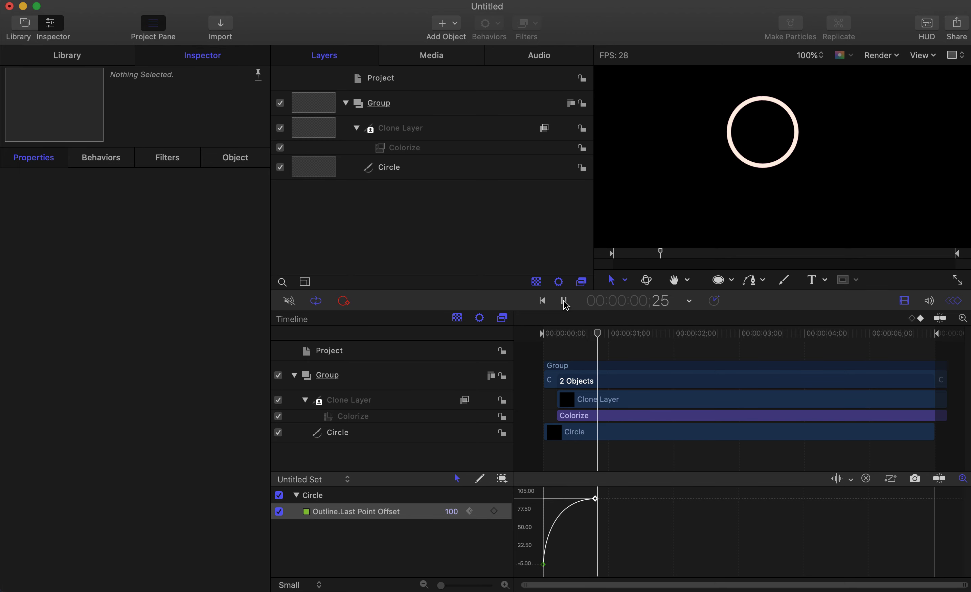
Play back the two-colour circle animation from the first frame several times
{"action": "left_click", "coordinate": [563, 300]}
{"action": "left_click", "coordinate": [541, 301]}
{"action": "left_click", "coordinate": [563, 301]}
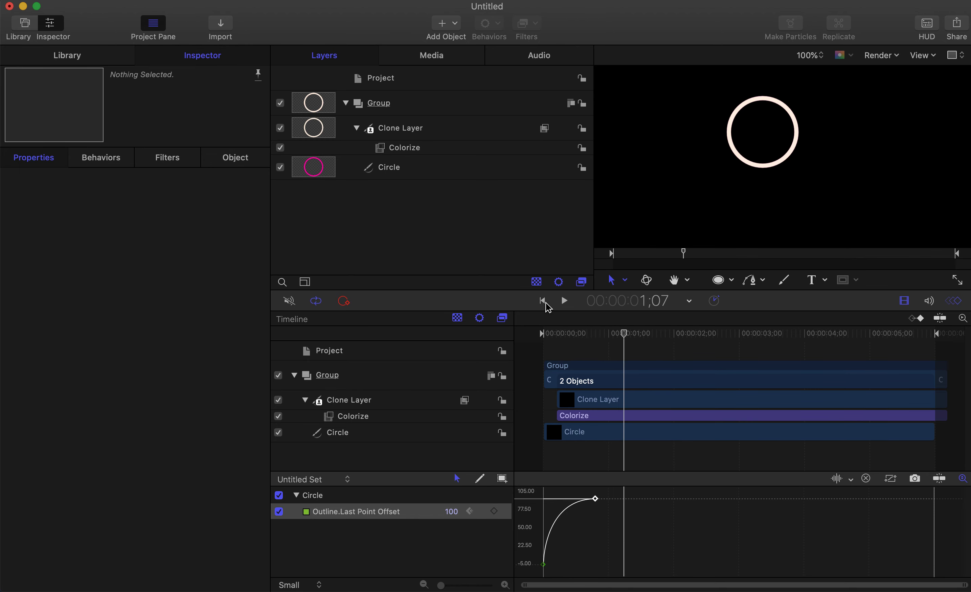
{"action": "left_click", "coordinate": [542, 301]}
{"action": "left_click", "coordinate": [563, 301]}
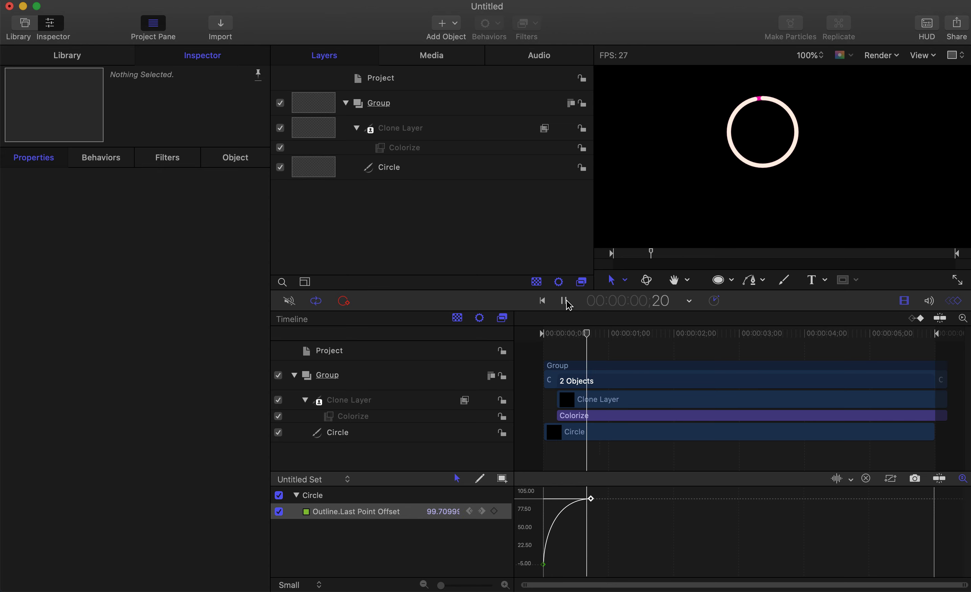
{"action": "left_click", "coordinate": [563, 301]}
{"action": "left_click", "coordinate": [542, 300]}
{"action": "left_click", "coordinate": [563, 301]}
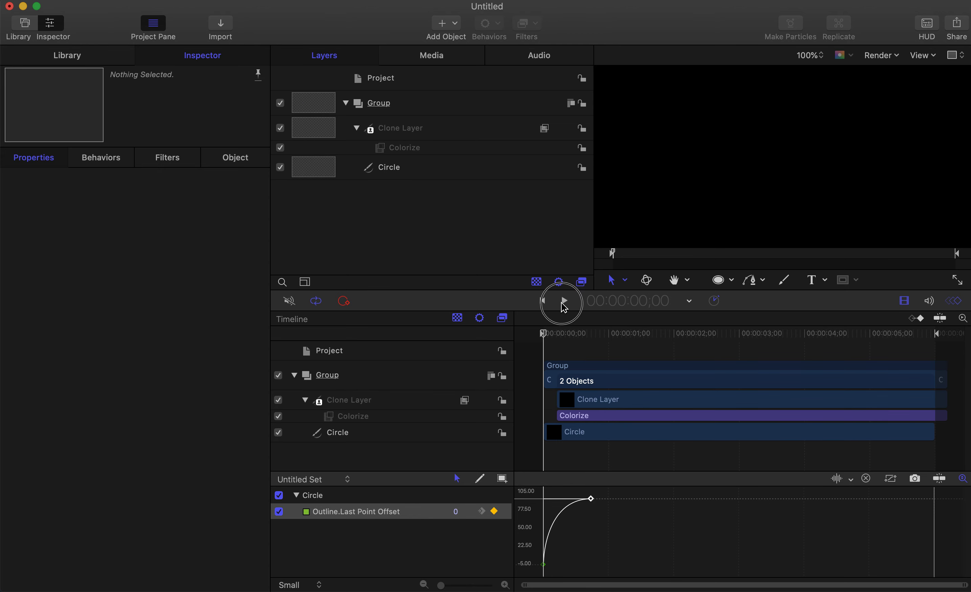
{"action": "left_click", "coordinate": [542, 300]}
{"action": "left_click", "coordinate": [563, 301]}
{"action": "left_click", "coordinate": [563, 301]}
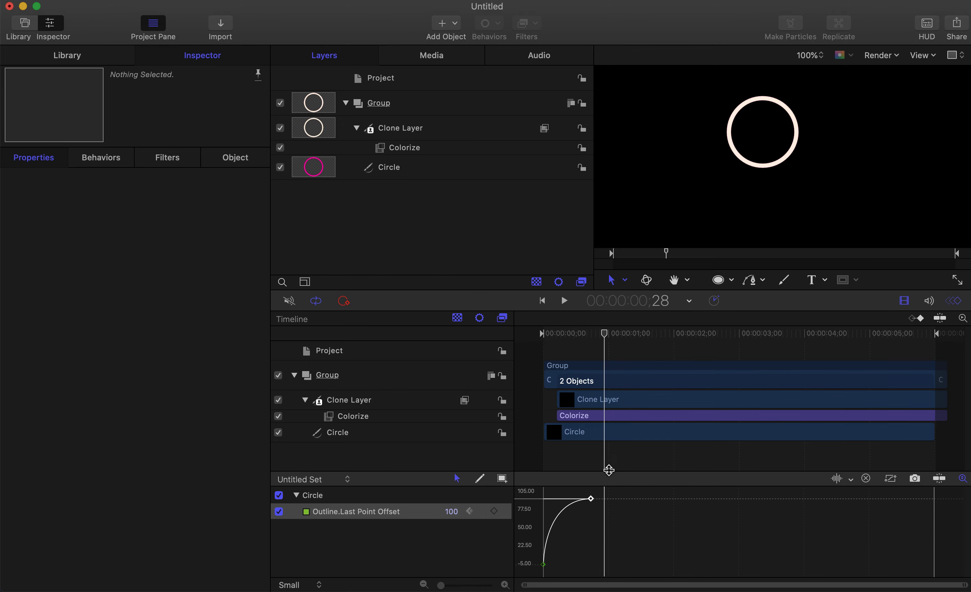
Move the ending Last Point Offset keyframe of the circle slightly later, to about frame 24, and play the animation from the start
{"action": "left_click_drag", "start_coordinate": [591, 497], "coordinate": [595, 498]}
{"action": "left_click", "coordinate": [557, 331]}
{"action": "left_click", "coordinate": [542, 301]}
{"action": "left_click", "coordinate": [563, 301]}
{"action": "left_click", "coordinate": [562, 300]}
Draw a closed speech-bubble shape with a pointed tail inside the circle using the Bezier tool
{"action": "left_click", "coordinate": [749, 280]}
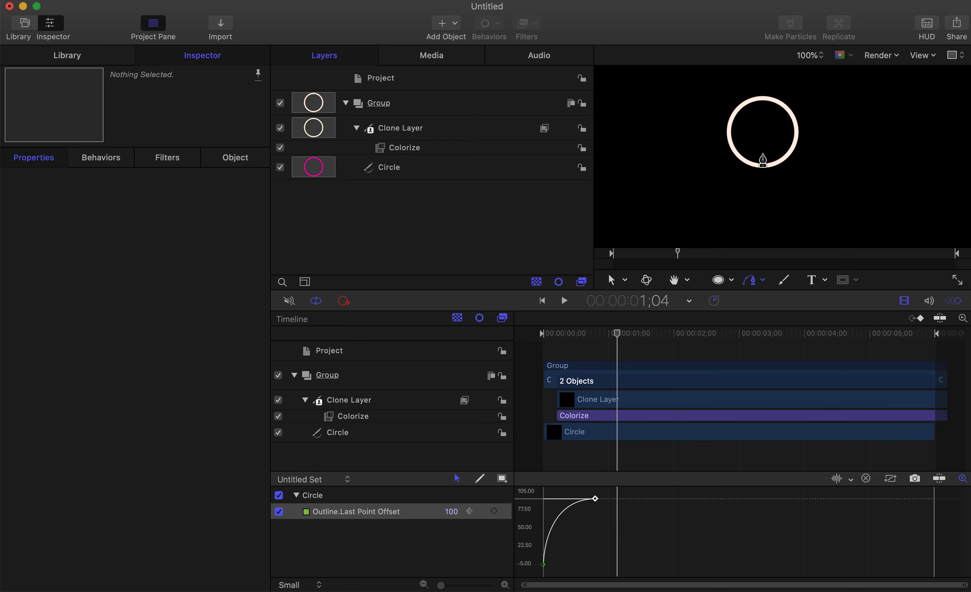
{"action": "left_click", "coordinate": [761, 154]}
{"action": "left_click", "coordinate": [756, 142]}
{"action": "left_click", "coordinate": [742, 145]}
{"action": "left_click_drag", "start_coordinate": [739, 126], "coordinate": [739, 121]}
{"action": "left_click", "coordinate": [745, 117]}
{"action": "left_click_drag", "start_coordinate": [771, 116], "coordinate": [778, 116]}
{"action": "left_click", "coordinate": [782, 126]}
{"action": "left_click", "coordinate": [780, 139]}
{"action": "left_click", "coordinate": [768, 141]}
{"action": "left_click", "coordinate": [762, 154]}
{"action": "left_click", "coordinate": [671, 201]}
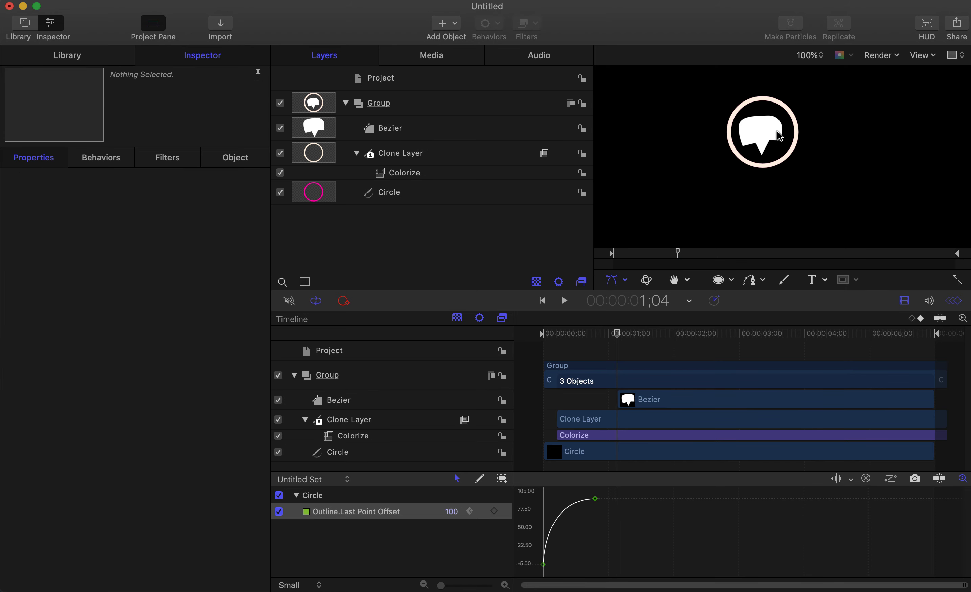
View the speech bubble at 200% and make its lower-left corner point smooth
{"action": "left_click", "coordinate": [765, 135]}
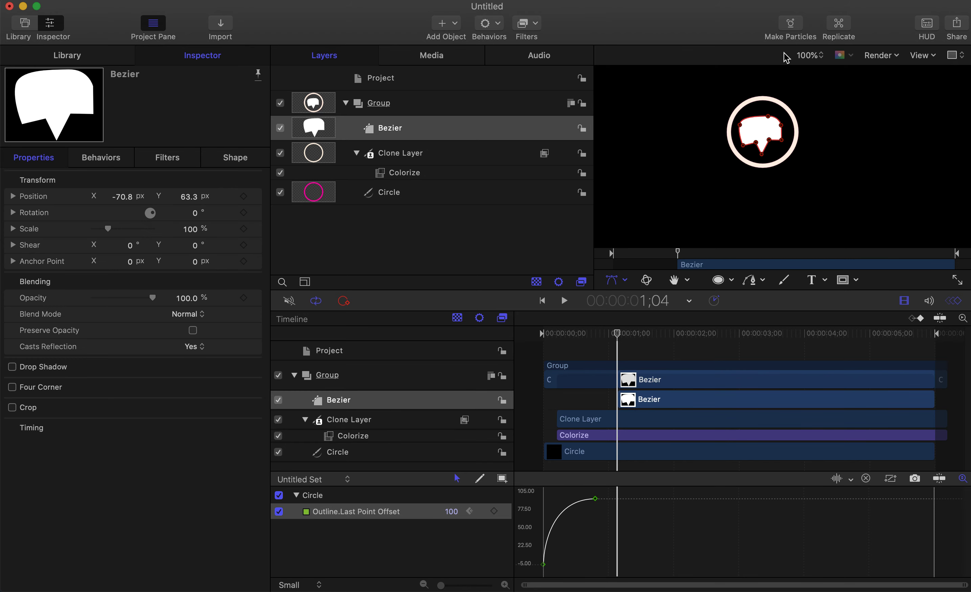
{"action": "left_click", "coordinate": [813, 55]}
{"action": "left_click", "coordinate": [821, 69]}
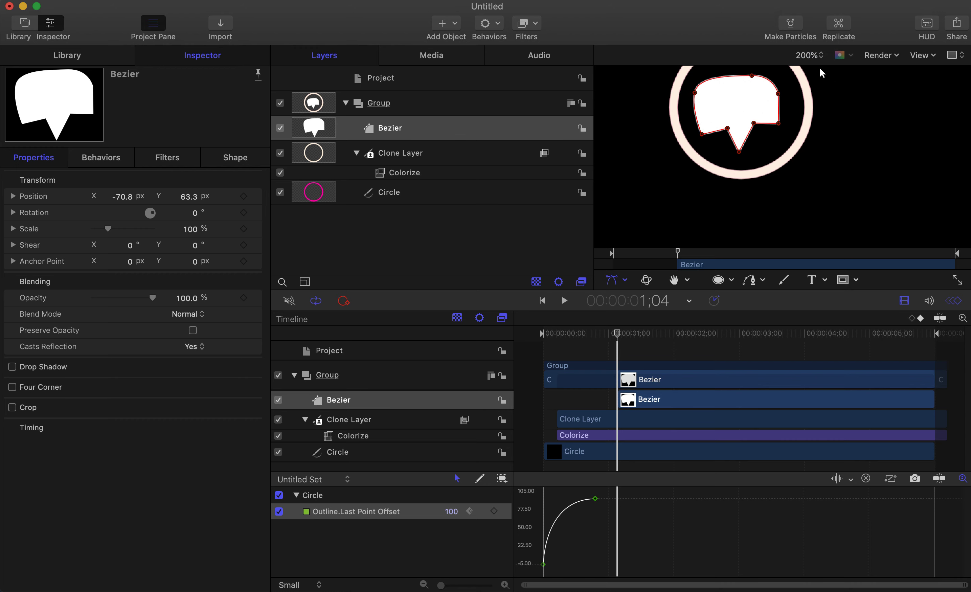
{"action": "left_click", "coordinate": [672, 201]}
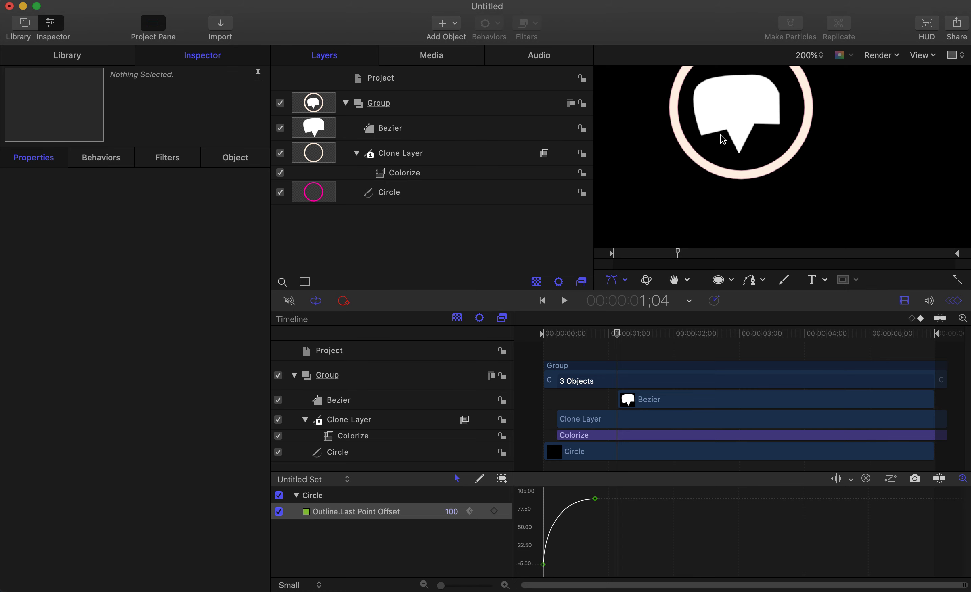
{"action": "left_click", "coordinate": [702, 137]}
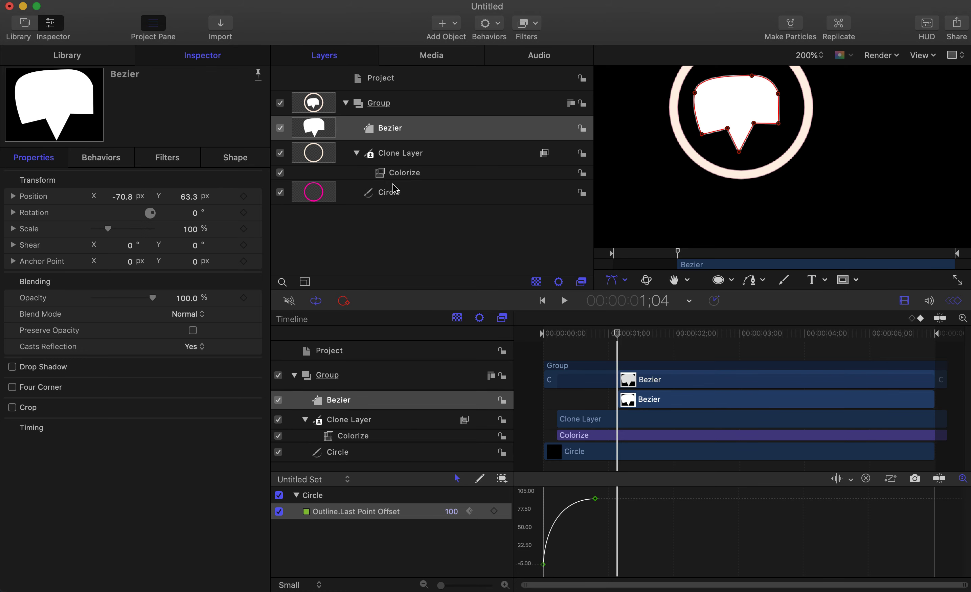
{"action": "left_click", "coordinate": [385, 230]}
{"action": "left_click", "coordinate": [390, 127]}
{"action": "right_click", "coordinate": [702, 134]}
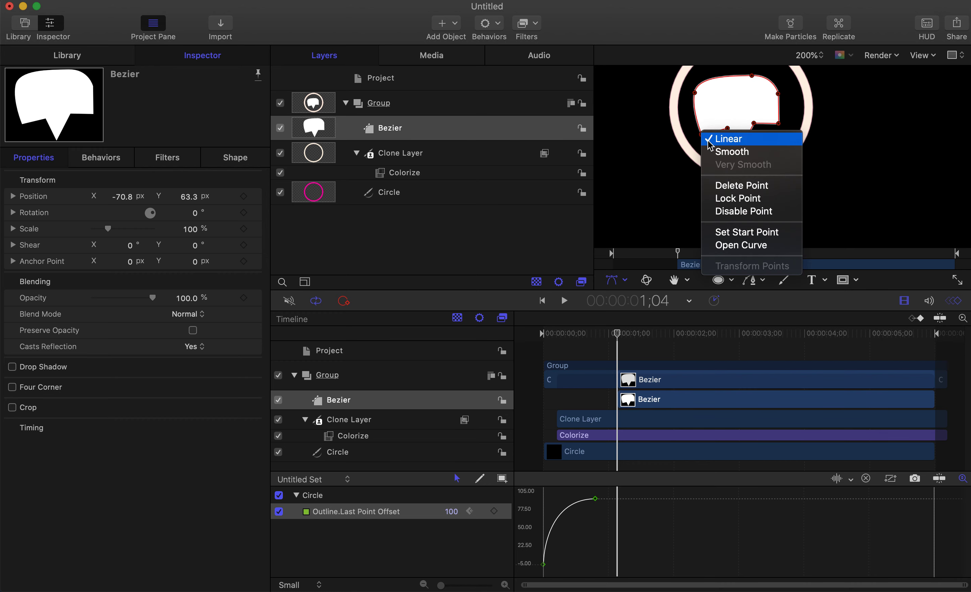
{"action": "left_click", "coordinate": [713, 152]}
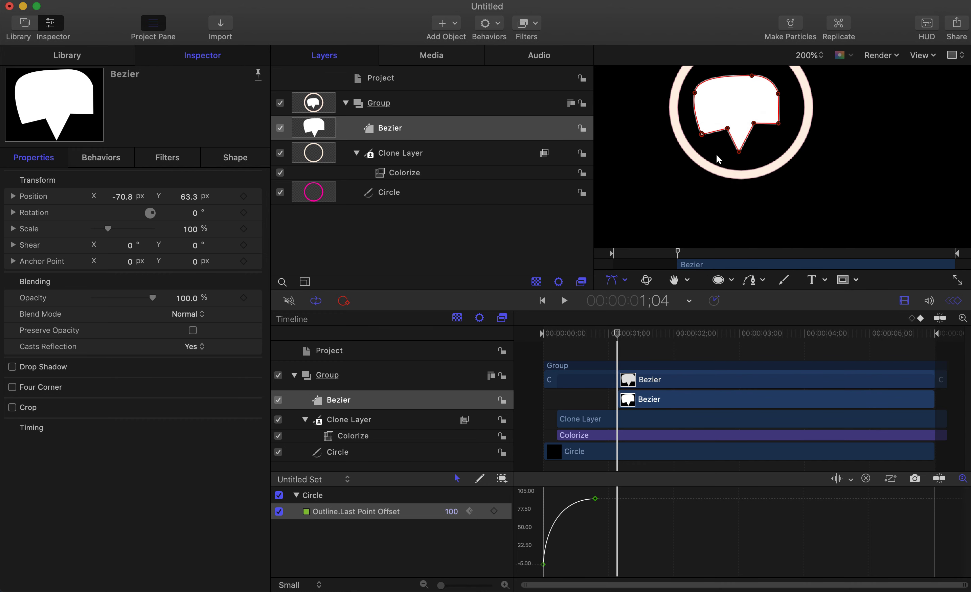
Try making the speech bubble's two tail-base points, lower-right corner and tail tip smooth
{"action": "right_click", "coordinate": [728, 130]}
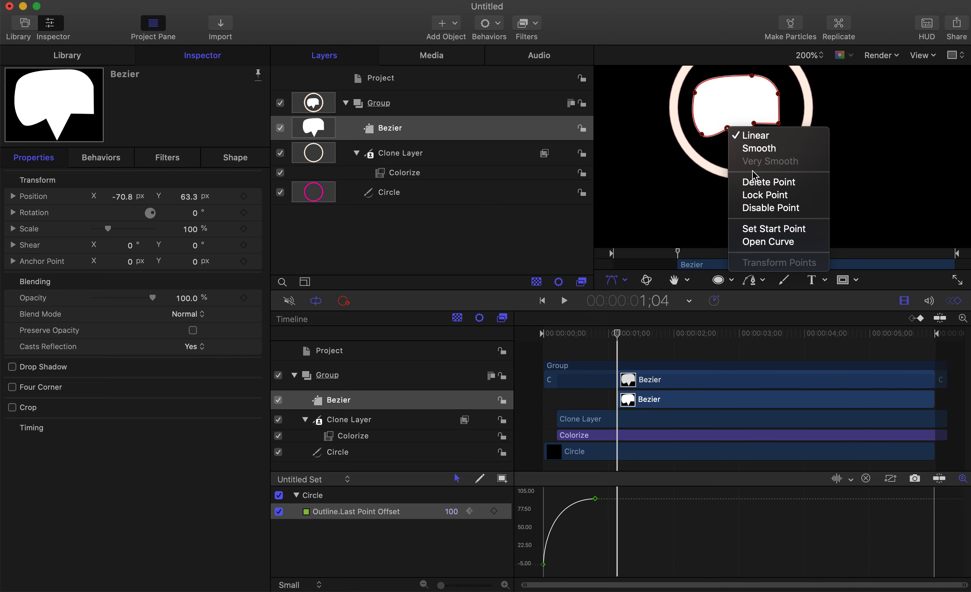
{"action": "left_click", "coordinate": [751, 152]}
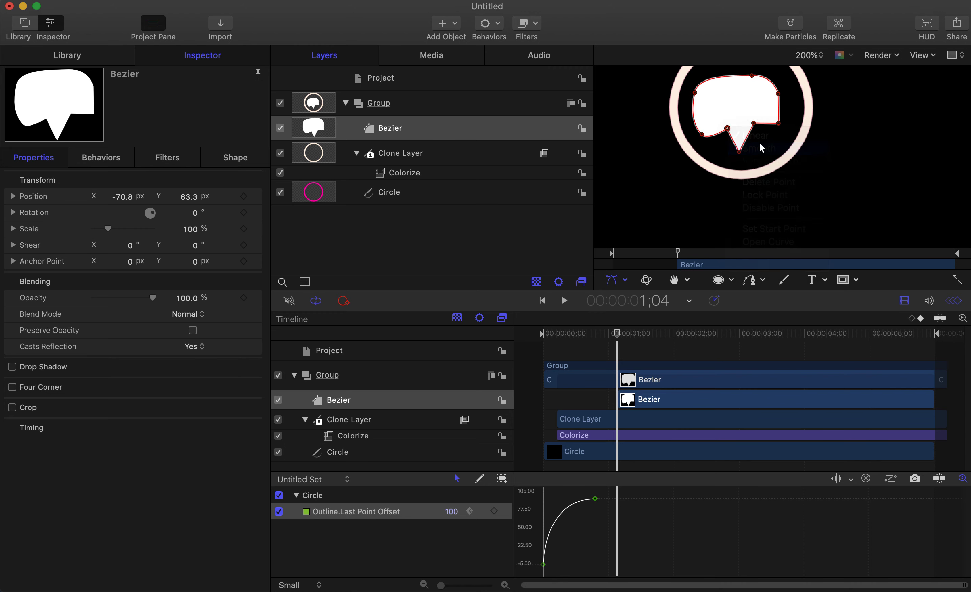
{"action": "right_click", "coordinate": [754, 124]}
{"action": "left_click", "coordinate": [782, 143]}
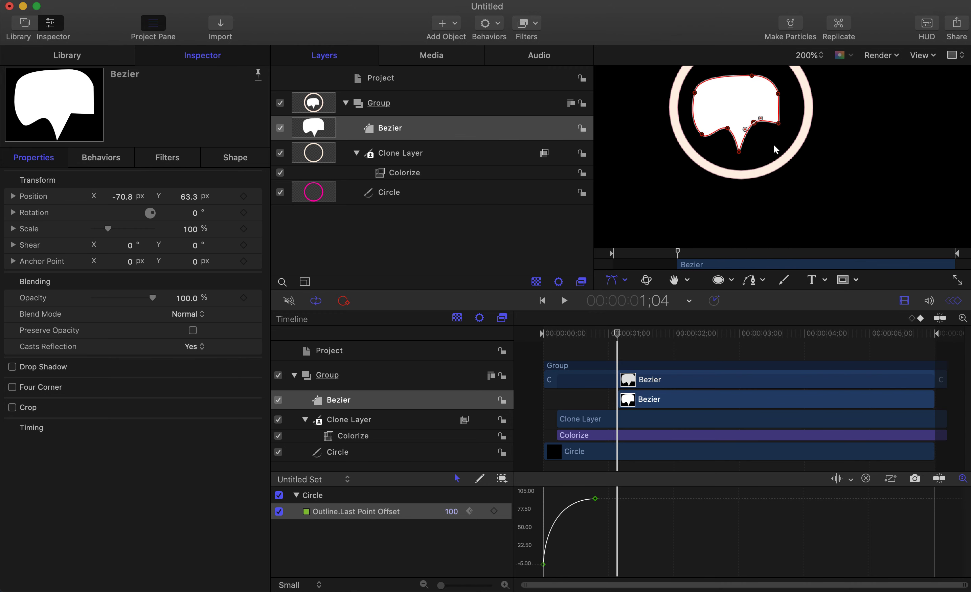
{"action": "right_click", "coordinate": [778, 124]}
{"action": "left_click", "coordinate": [801, 144]}
{"action": "right_click", "coordinate": [738, 152]}
{"action": "left_click", "coordinate": [754, 175]}
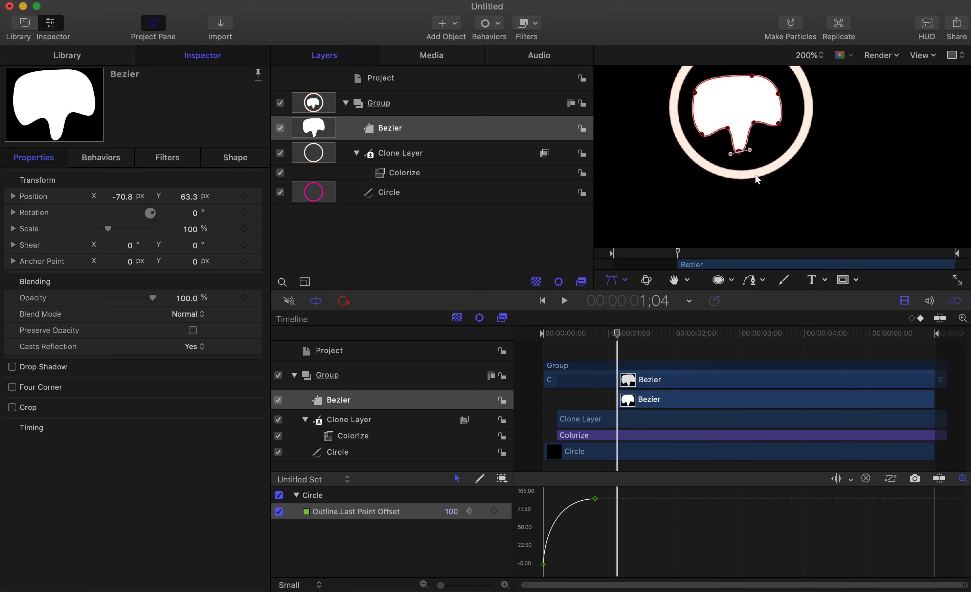
Undo the smoothing of the speech bubble's tail points and lower-right corner
{"action": "left_click", "coordinate": [651, 225]}
{"action": "key", "text": "super+z"}
{"action": "key", "text": "super+z"}
{"action": "key", "text": "super+z"}
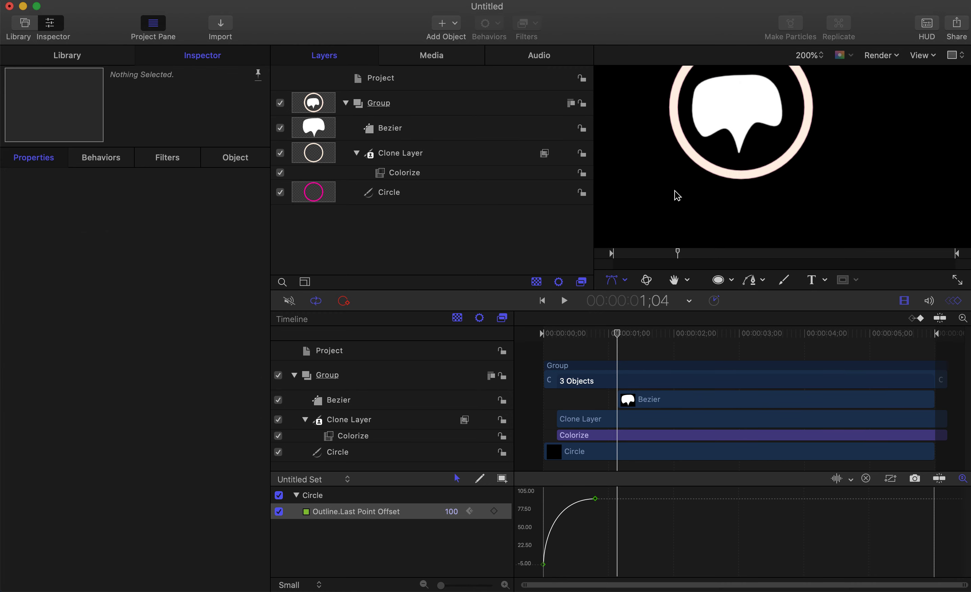
Make the speech bubble's lower-right corner smooth and move both tail-base points down and to the left
{"action": "left_click", "coordinate": [717, 135]}
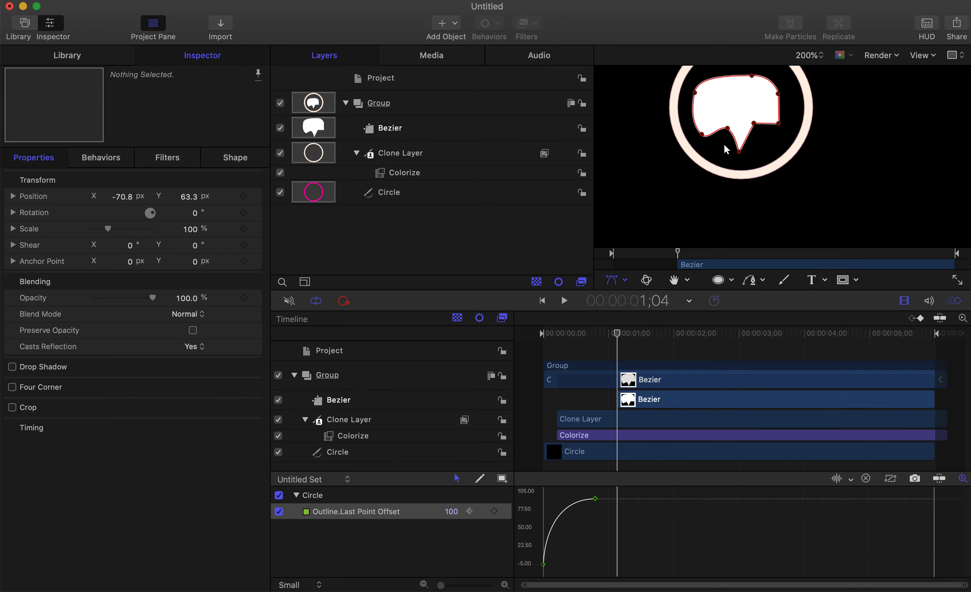
{"action": "right_click", "coordinate": [778, 124]}
{"action": "left_click", "coordinate": [800, 144]}
{"action": "left_click_drag", "start_coordinate": [727, 129], "coordinate": [722, 134]}
{"action": "left_click_drag", "start_coordinate": [753, 123], "coordinate": [743, 132]}
{"action": "left_click", "coordinate": [677, 210]}
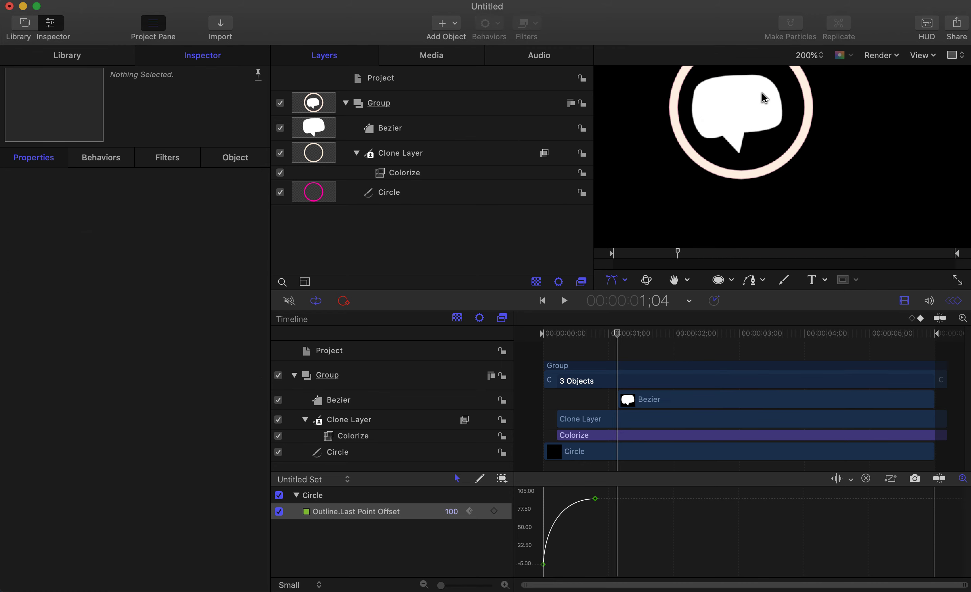
Turn off the speech bubble's fill and give it a solid white outline with a width of 10
{"action": "left_click", "coordinate": [721, 116]}
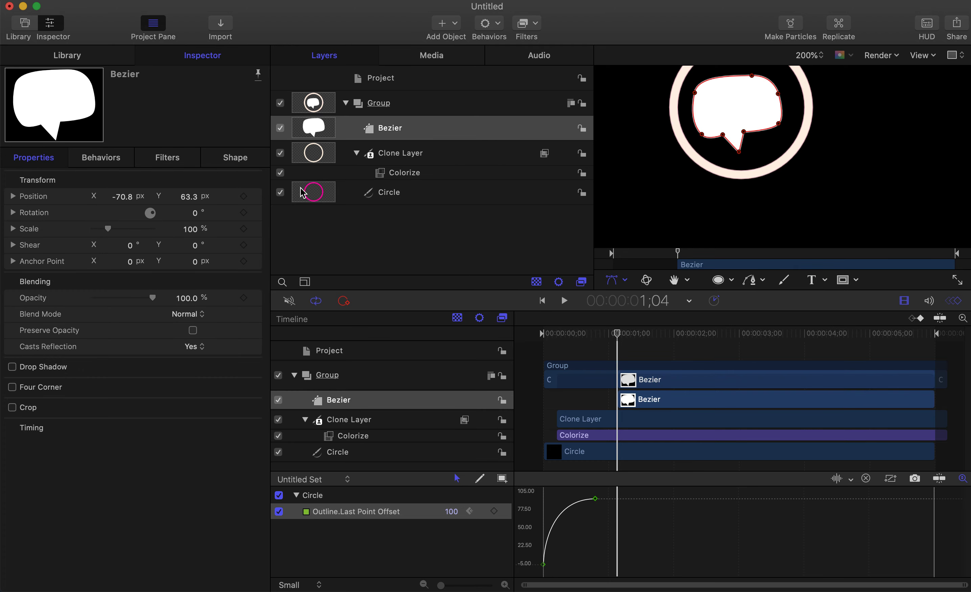
{"action": "left_click", "coordinate": [231, 159]}
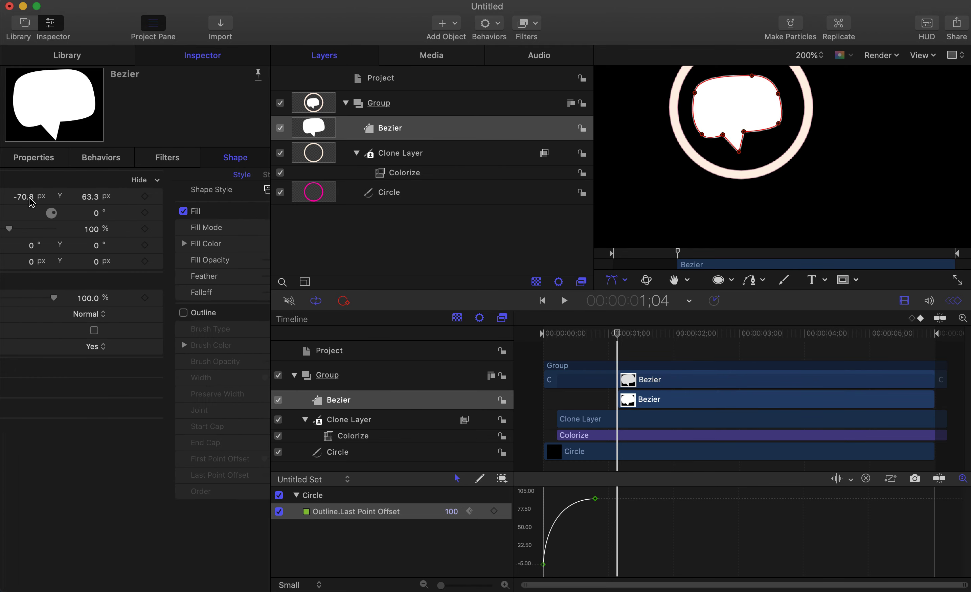
{"action": "left_click", "coordinate": [11, 211]}
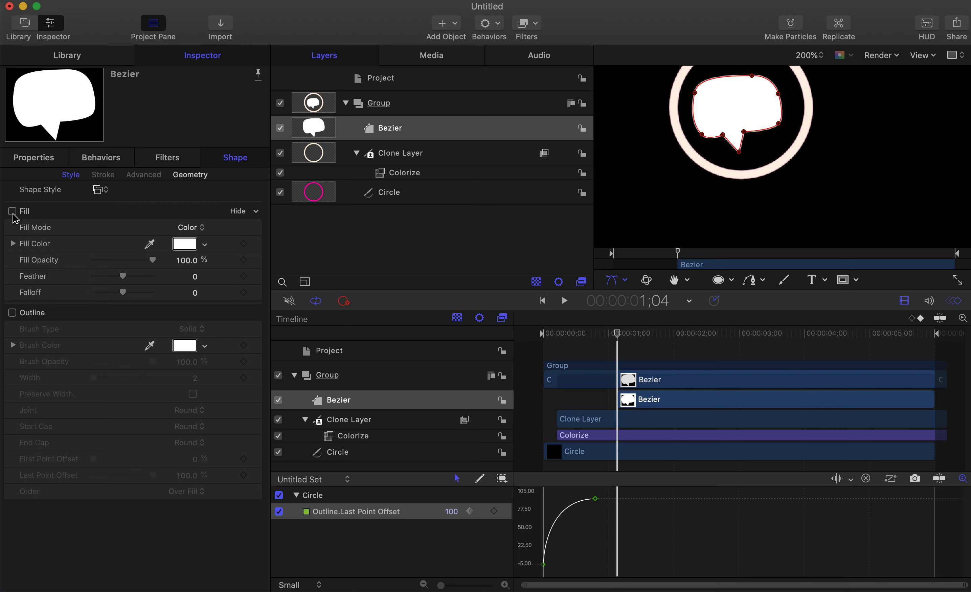
{"action": "left_click", "coordinate": [12, 313]}
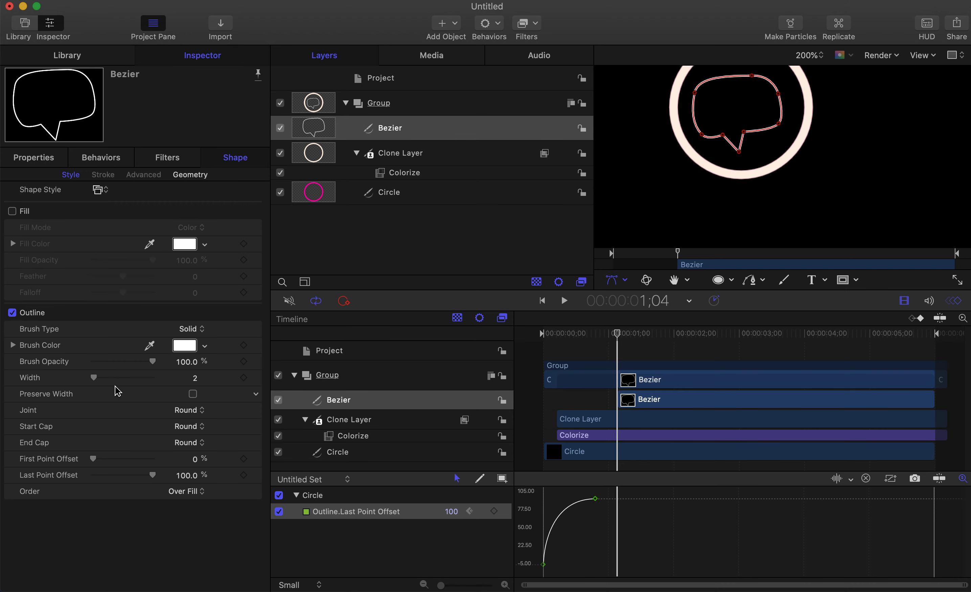
{"action": "left_click", "coordinate": [94, 377]}
{"action": "left_click_drag", "start_coordinate": [94, 377], "coordinate": [97, 377]}
{"action": "left_click", "coordinate": [674, 280]}
{"action": "left_click_drag", "start_coordinate": [713, 155], "coordinate": [712, 198]}
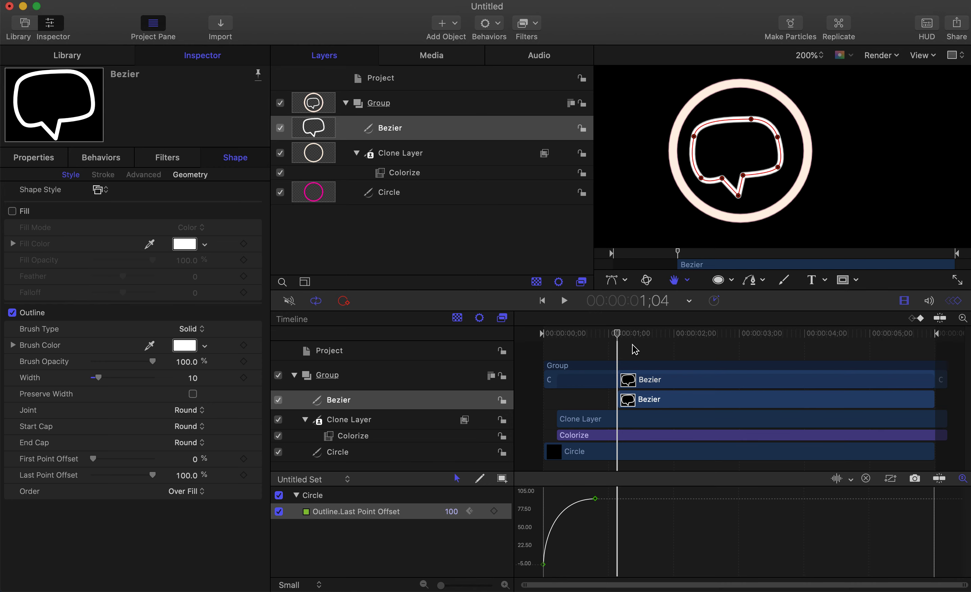
Extend the speech bubble's start back to line up with the clone layer's start, and play the animation from the first frame
{"action": "left_click_drag", "start_coordinate": [616, 334], "coordinate": [526, 351]}
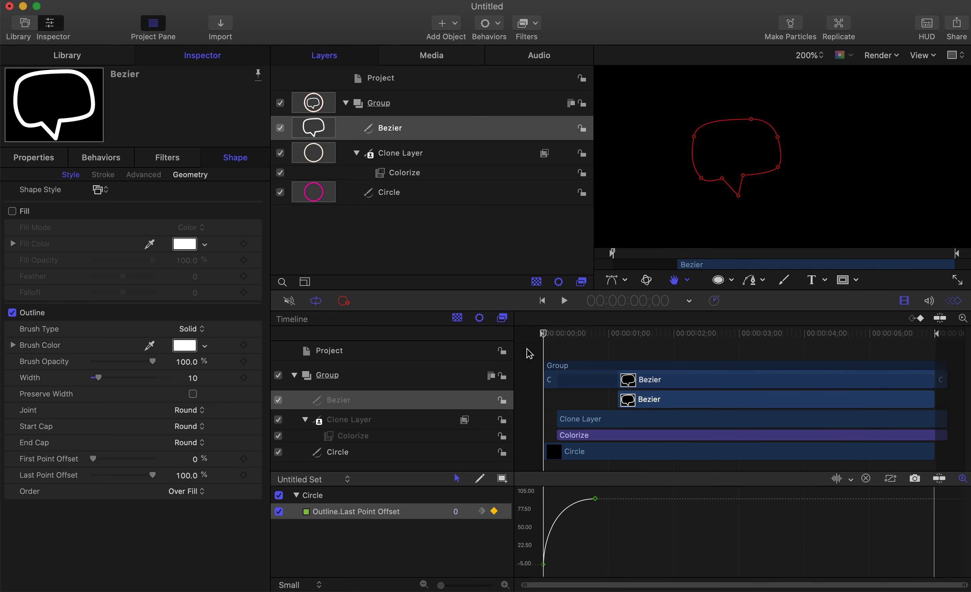
{"action": "left_click_drag", "start_coordinate": [618, 399], "coordinate": [557, 399]}
{"action": "key", "text": "space"}
{"action": "key", "text": "space"}
{"action": "left_click_drag", "start_coordinate": [548, 336], "coordinate": [505, 335]}
{"action": "key", "text": "space"}
{"action": "key", "text": "space"}
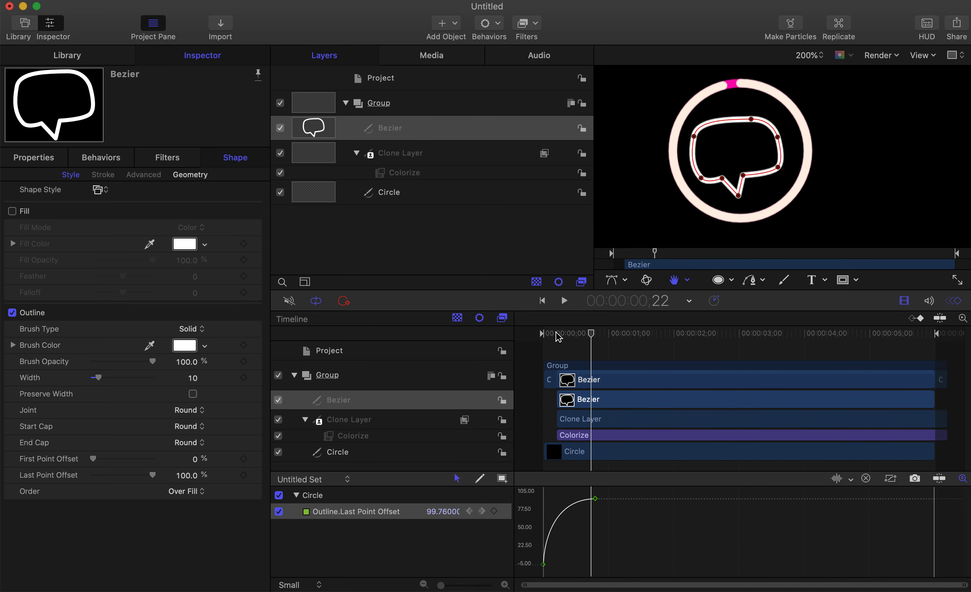
Extend the speech bubble's start a few frames ahead of the clone layer and move to frame 4
{"action": "left_click_drag", "start_coordinate": [566, 336], "coordinate": [518, 337]}
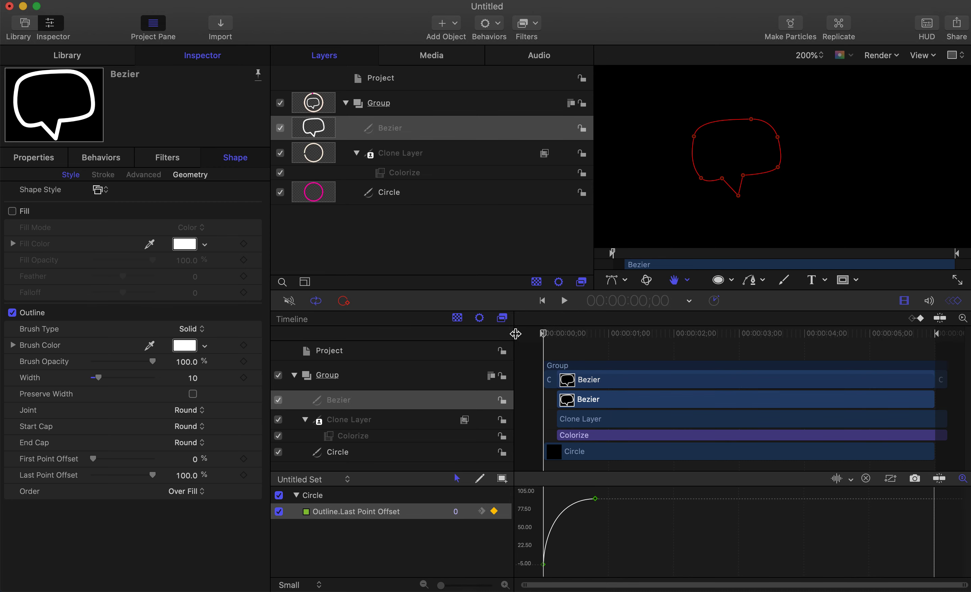
{"action": "left_click_drag", "start_coordinate": [557, 399], "coordinate": [549, 399]}
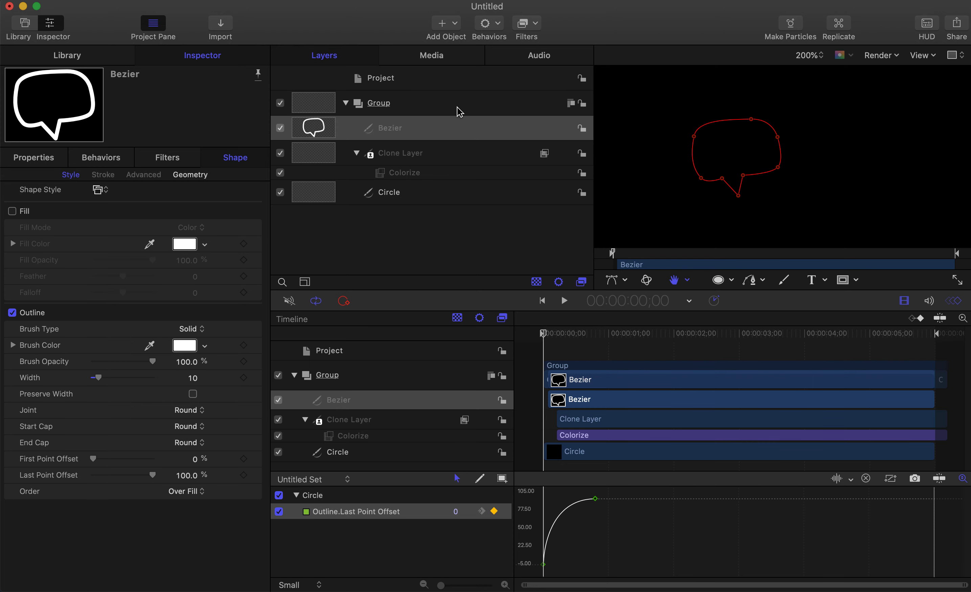
{"action": "key", "text": "super+Tab"}
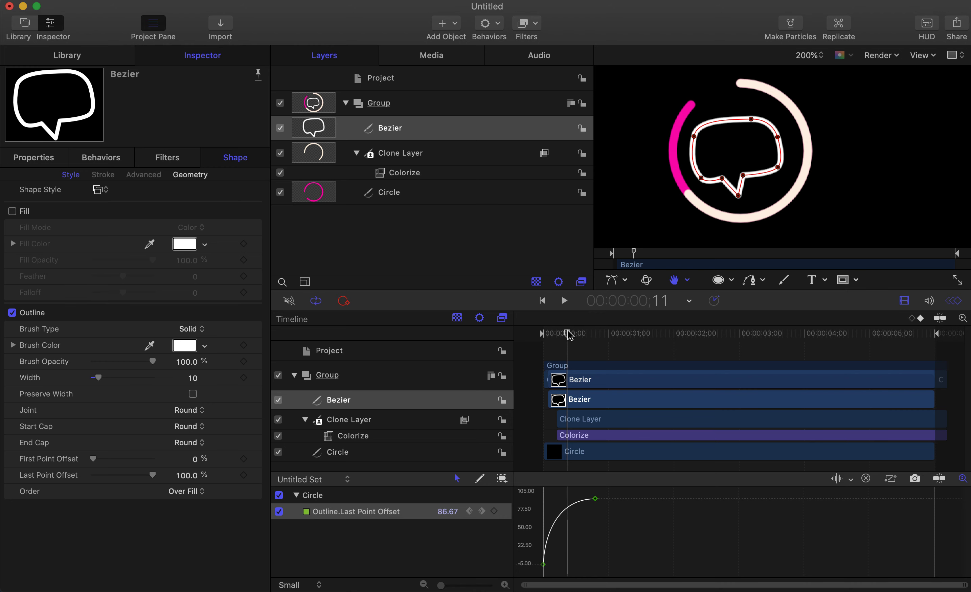
{"action": "left_click_drag", "start_coordinate": [570, 330], "coordinate": [555, 344]}
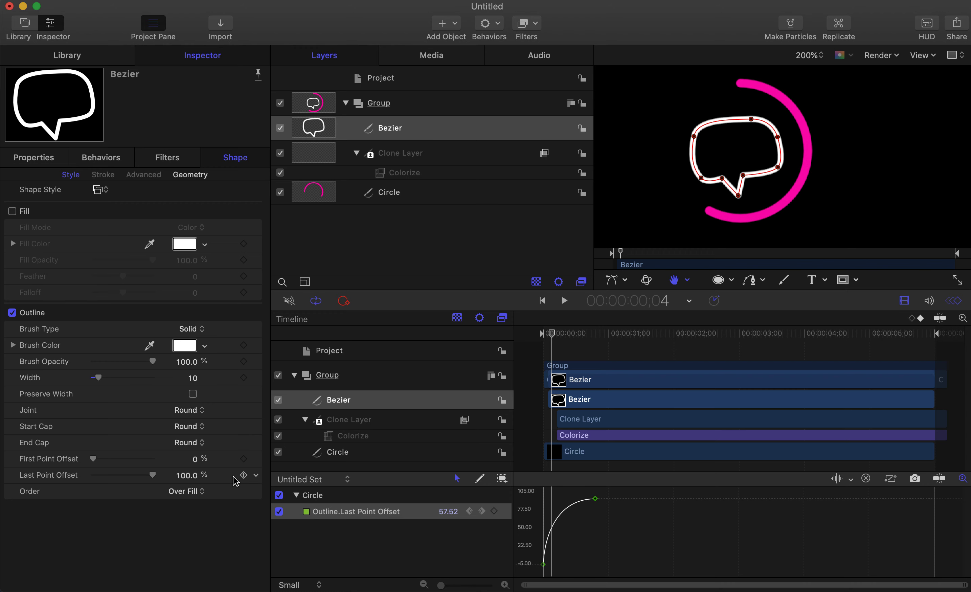
Keyframe the speech bubble outline's Last Point Offset at 0% on frame 4 and 100% at 1;02
{"action": "mouse_move", "coordinate": [152, 475]}
{"action": "left_mouse_down"}
{"action": "mouse_move", "coordinate": [84, 486]}
{"action": "mouse_move", "coordinate": [211, 466]}
{"action": "mouse_move", "coordinate": [70, 492]}
{"action": "mouse_move", "coordinate": [181, 476]}
{"action": "left_mouse_up"}
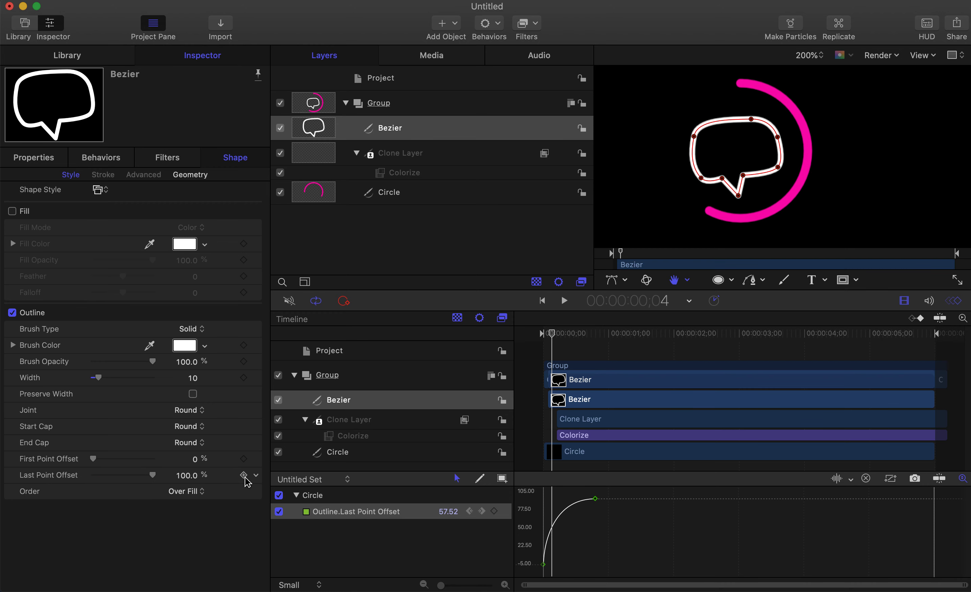
{"action": "left_click", "coordinate": [561, 336]}
{"action": "left_click_drag", "start_coordinate": [561, 339], "coordinate": [613, 349]}
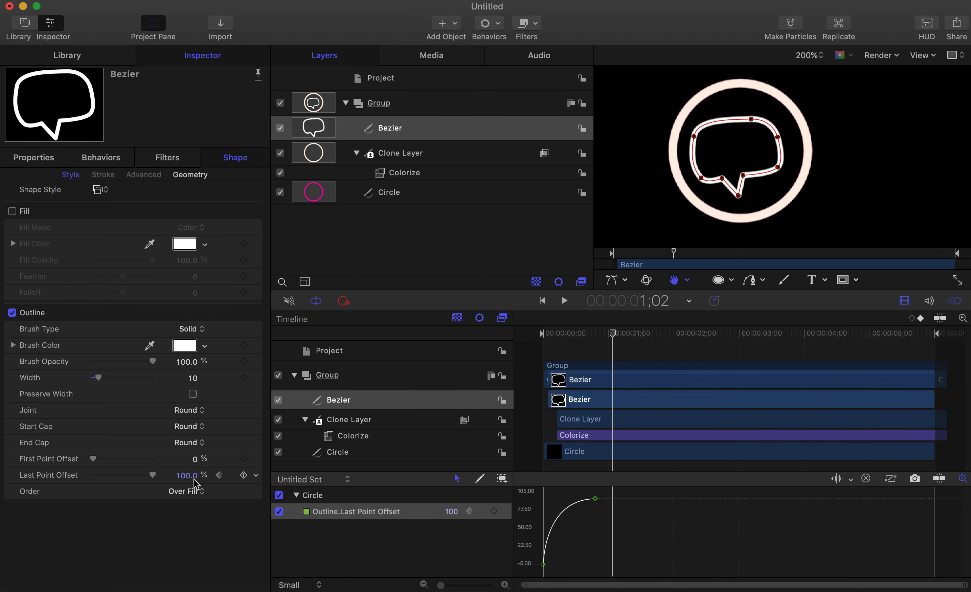
{"action": "left_click", "coordinate": [219, 474]}
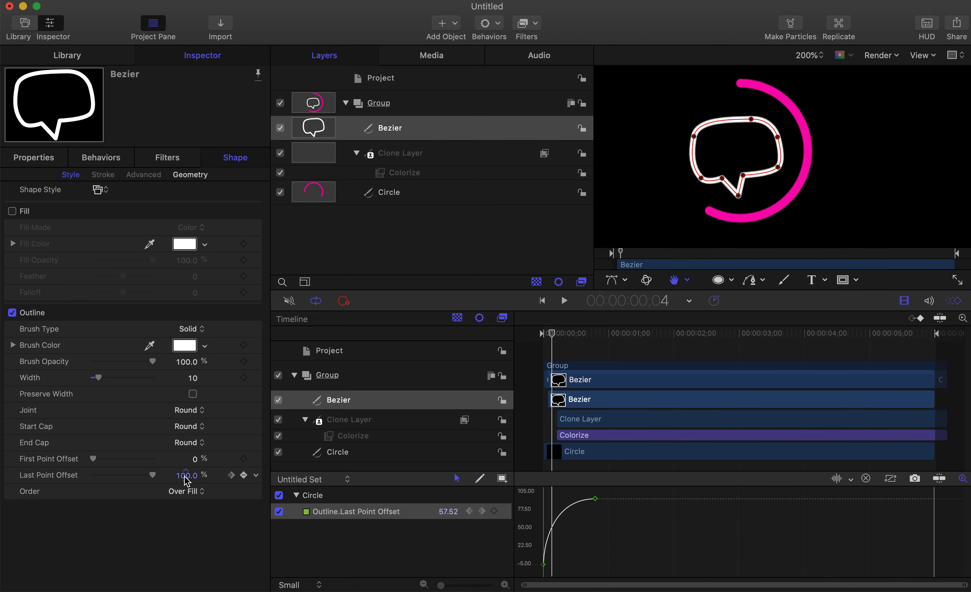
{"action": "left_click_drag", "start_coordinate": [185, 477], "coordinate": [186, 475]}
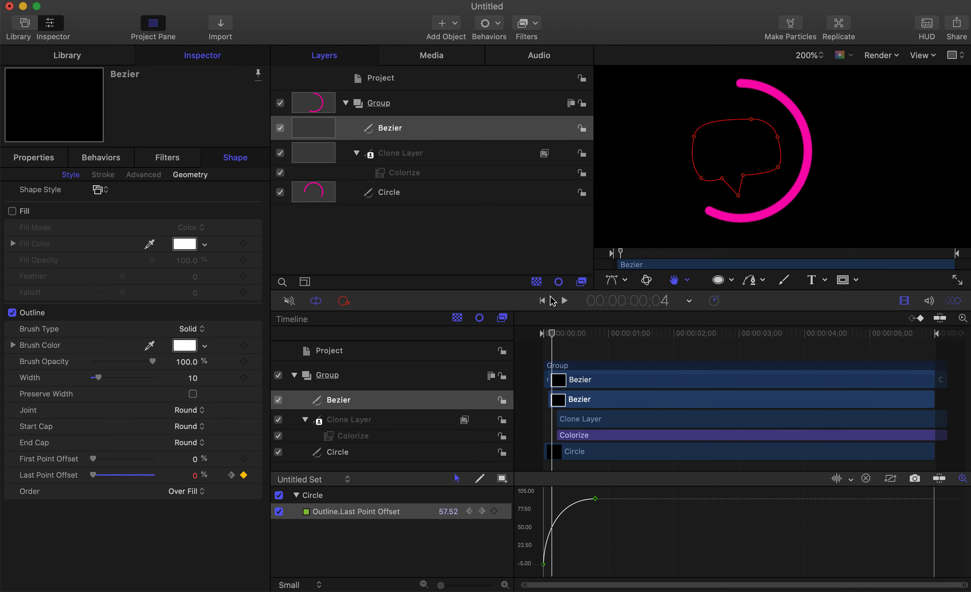
Play the animation from the first frame twice to check the speech bubble's draw-on, and return to the first frame
{"action": "left_click", "coordinate": [548, 302]}
{"action": "left_click", "coordinate": [562, 303]}
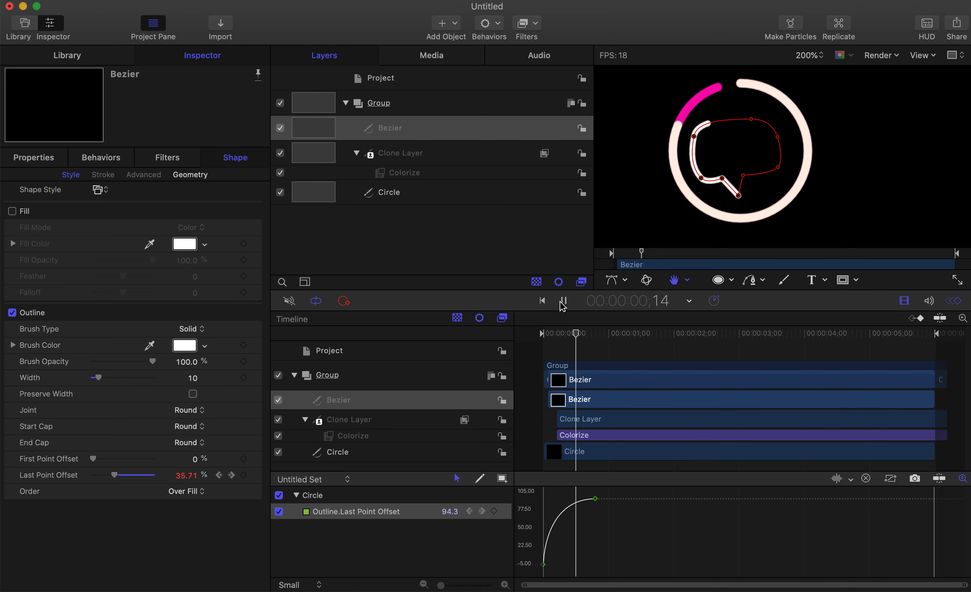
{"action": "left_click", "coordinate": [561, 303]}
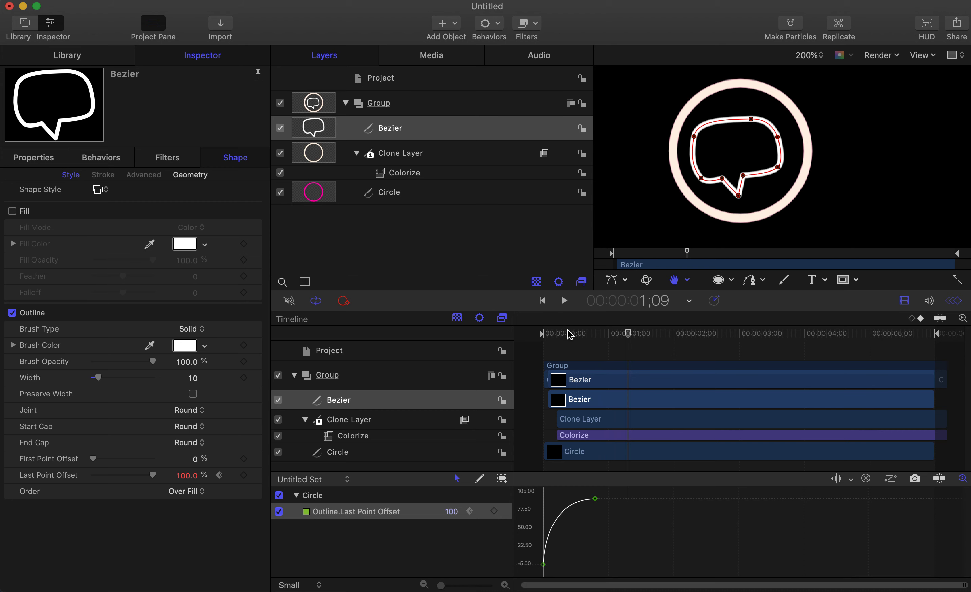
{"action": "left_click_drag", "start_coordinate": [553, 334], "coordinate": [502, 341]}
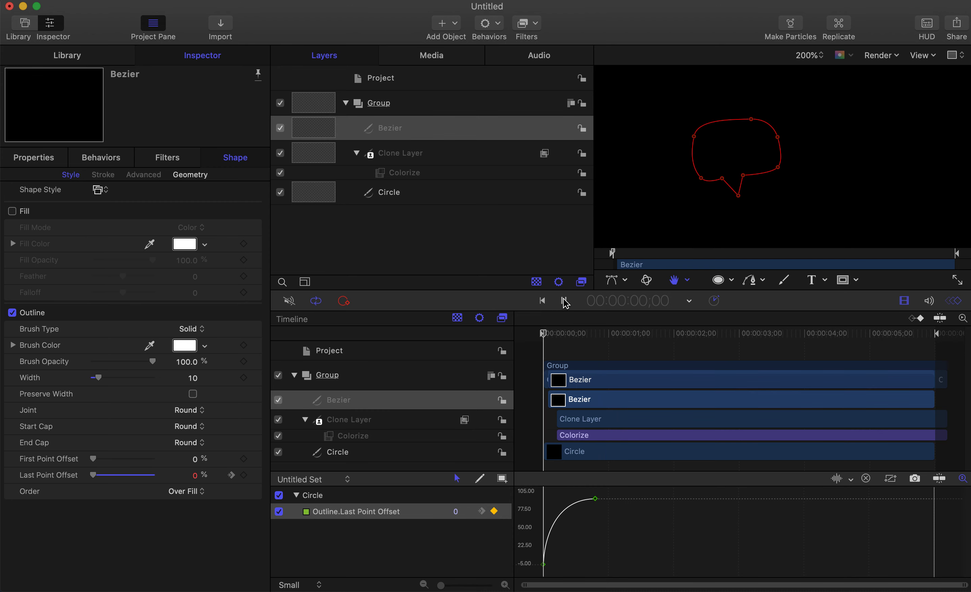
{"action": "left_click", "coordinate": [564, 301]}
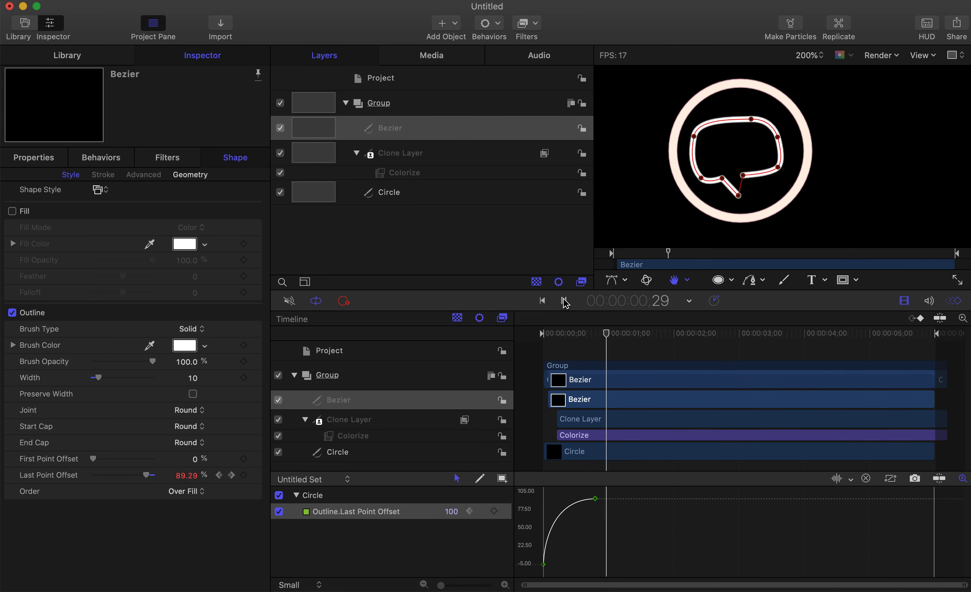
{"action": "left_click", "coordinate": [564, 300]}
{"action": "left_click_drag", "start_coordinate": [580, 333], "coordinate": [525, 333]}
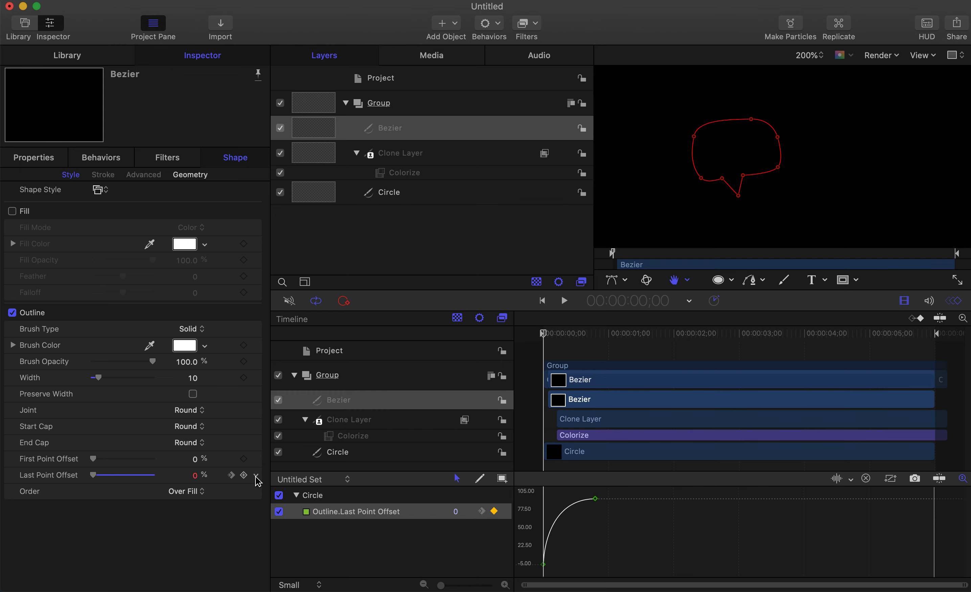
Show the bubble's Last Point Offset curve in the Keyframe Editor and move its end keyframe to about frame 26 with a longer ease
{"action": "left_click", "coordinate": [254, 475]}
{"action": "left_click", "coordinate": [283, 452]}
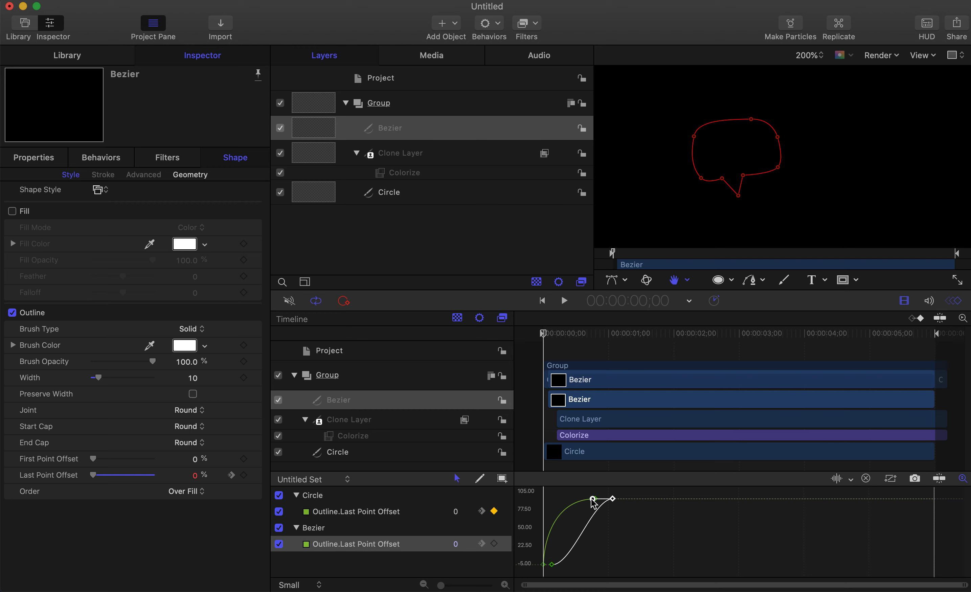
{"action": "mouse_move", "coordinate": [591, 498]}
{"action": "left_mouse_down"}
{"action": "mouse_move", "coordinate": [560, 501]}
{"action": "mouse_move", "coordinate": [599, 499]}
{"action": "left_mouse_up"}
{"action": "key", "text": "space"}
{"action": "key", "text": "space"}
Group the circle's clone layer and the Circle shape together inside the main group
{"action": "left_click", "coordinate": [356, 152]}
{"action": "left_click", "coordinate": [400, 153]}
{"action": "left_click", "coordinate": [389, 178], "text": "shift"}
{"action": "right_click", "coordinate": [407, 175]}
{"action": "left_click", "coordinate": [475, 254]}
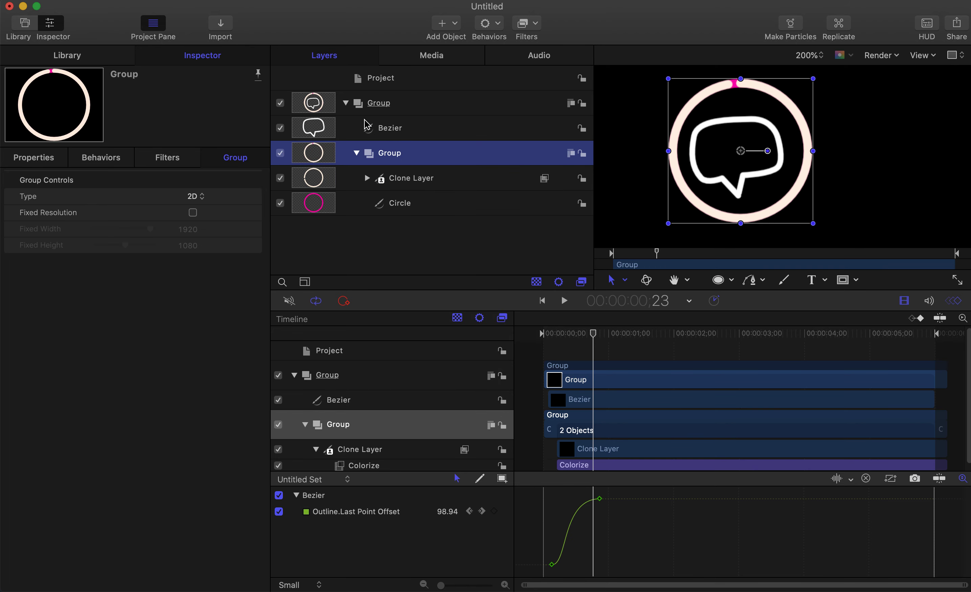
Collapse the new inner group and rename it Circle
{"action": "left_click", "coordinate": [356, 153]}
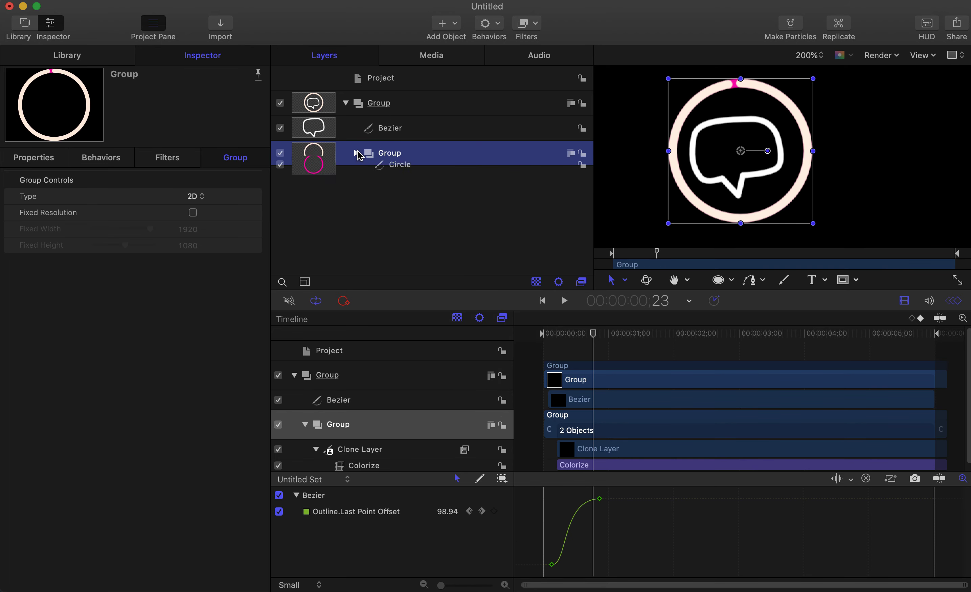
{"action": "double_click", "coordinate": [385, 153]}
{"action": "type", "text": "Circle"}
{"action": "key", "text": "Return"}
Rename the Bezier shape as Speech Box
{"action": "double_click", "coordinate": [389, 128]}
{"action": "type", "text": "Speec"}
{"action": "key", "text": "BackSpace"}
{"action": "key", "text": "BackSpace"}
{"action": "key", "text": "BackSpace"}
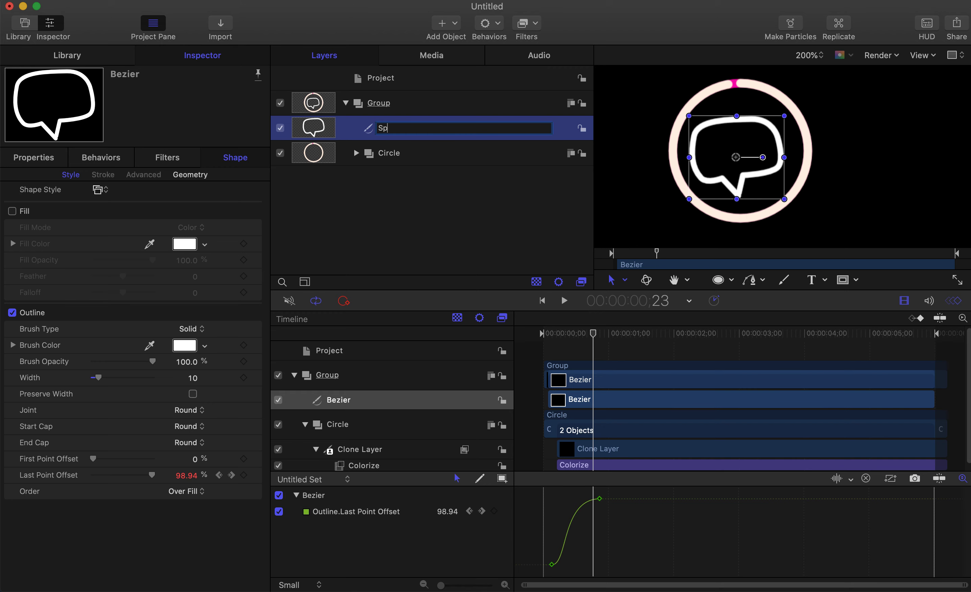
{"action": "type", "text": "eech Box"}
{"action": "key", "text": "Return"}
Make a clone layer of Speech Box and name it Clone speech box
{"action": "right_click", "coordinate": [388, 127]}
{"action": "left_click", "coordinate": [454, 339]}
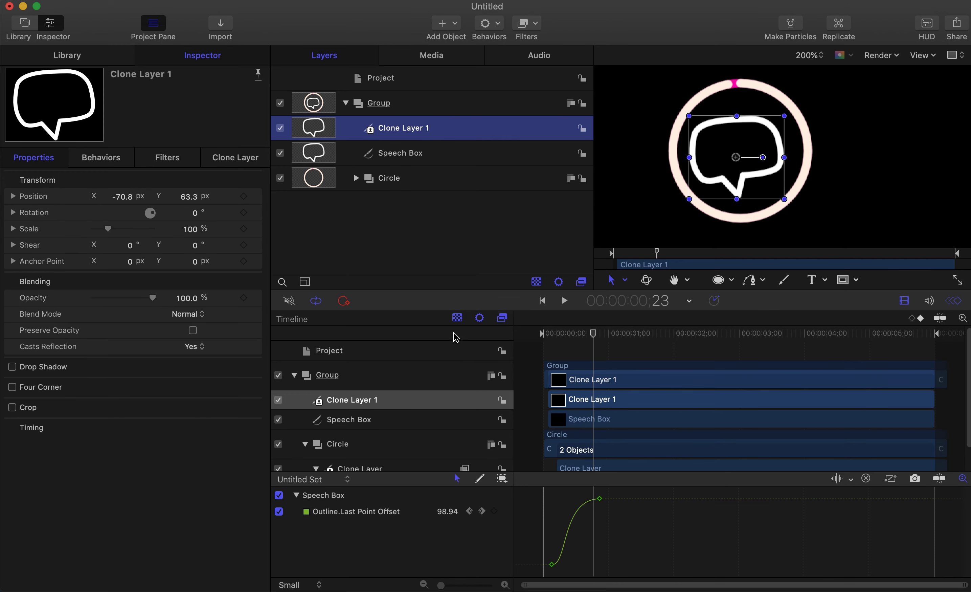
{"action": "mouse_move", "coordinate": [594, 336]}
{"action": "left_mouse_down"}
{"action": "mouse_move", "coordinate": [503, 347]}
{"action": "mouse_move", "coordinate": [598, 341]}
{"action": "mouse_move", "coordinate": [525, 350]}
{"action": "left_mouse_up"}
{"action": "double_click", "coordinate": [403, 128]}
{"action": "type", "text": "Clone speech box"}
{"action": "key", "text": "Return"}
Change the Speech Box outline colour to turquoise green and add a Colorize filter to Clone speech box
{"action": "left_click", "coordinate": [400, 153]}
{"action": "left_click", "coordinate": [235, 157]}
{"action": "left_click", "coordinate": [411, 128]}
{"action": "left_click", "coordinate": [527, 27]}
{"action": "mouse_move", "coordinate": [623, 76]}
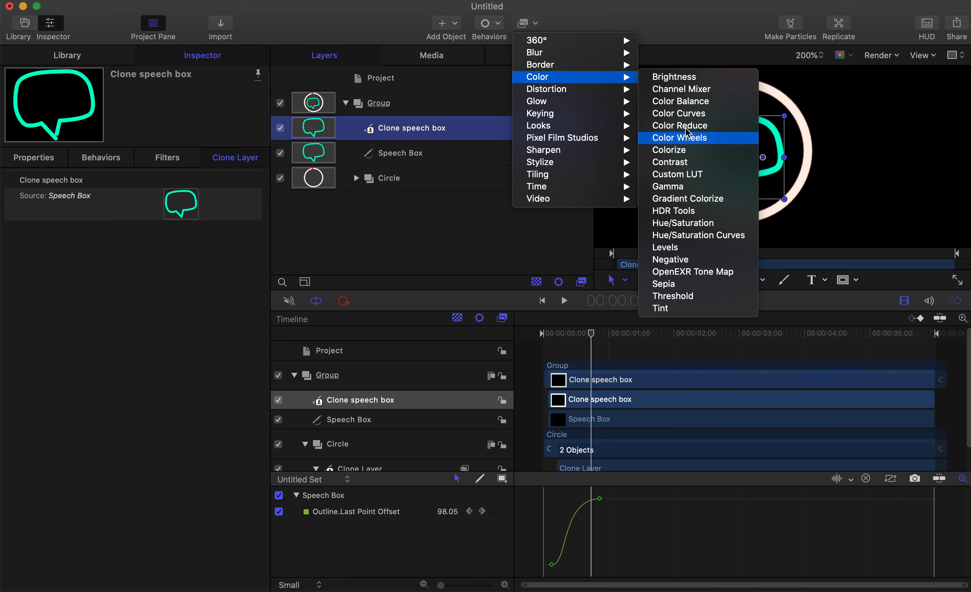
{"action": "left_click", "coordinate": [674, 150]}
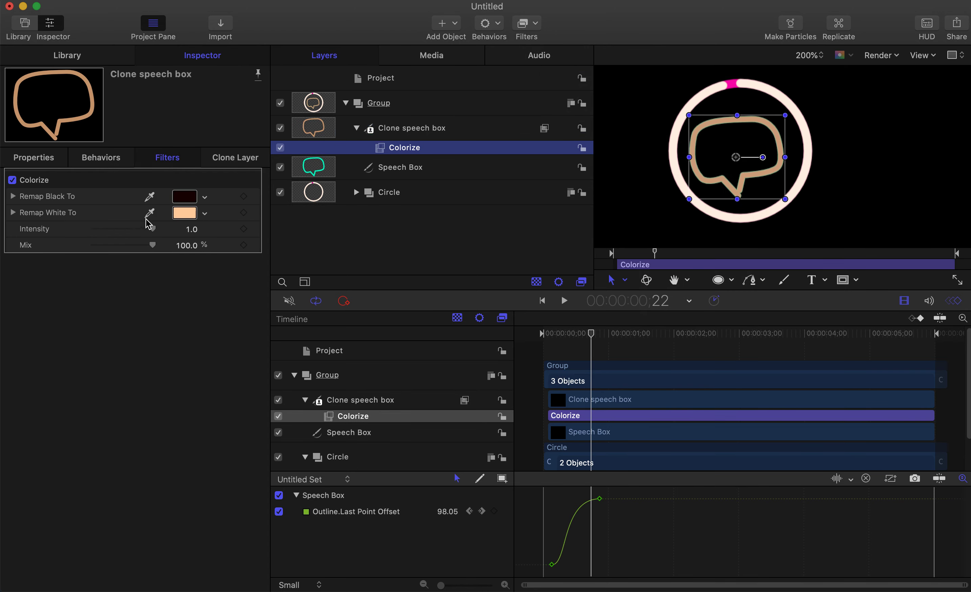
Set the Colorize filter's Remap Black To and Remap White To colours to white
{"action": "left_click", "coordinate": [185, 199]}
{"action": "left_click_drag", "start_coordinate": [259, 404], "coordinate": [194, 427]}
{"action": "left_click", "coordinate": [210, 299]}
{"action": "left_click", "coordinate": [184, 213]}
{"action": "left_click_drag", "start_coordinate": [256, 408], "coordinate": [203, 422]}
{"action": "left_click", "coordinate": [210, 298]}
Trim the start of Clone speech box to frame 6 and slide the clip to start at about frame 18
{"action": "left_click_drag", "start_coordinate": [591, 334], "coordinate": [567, 334]}
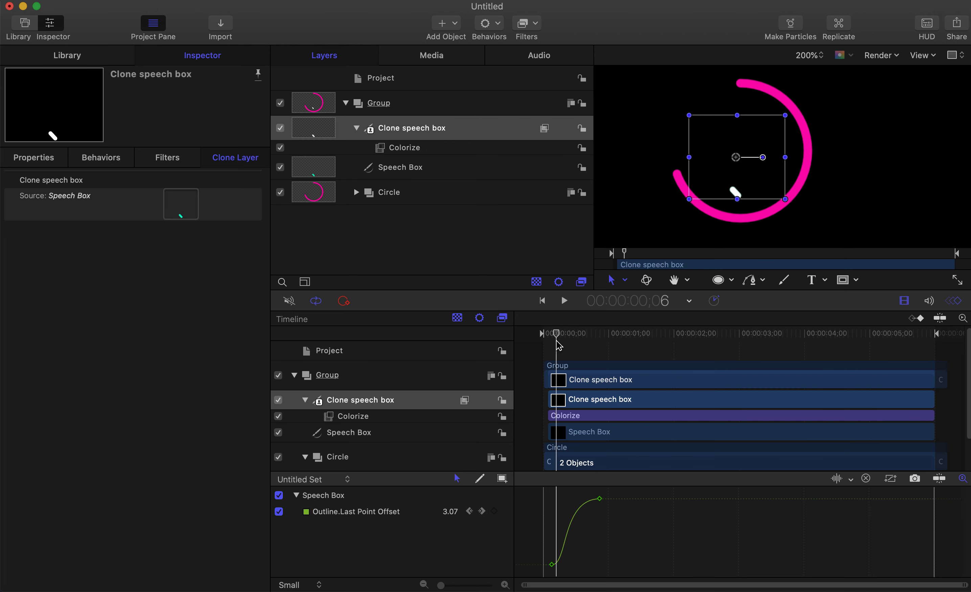
{"action": "key", "text": "i"}
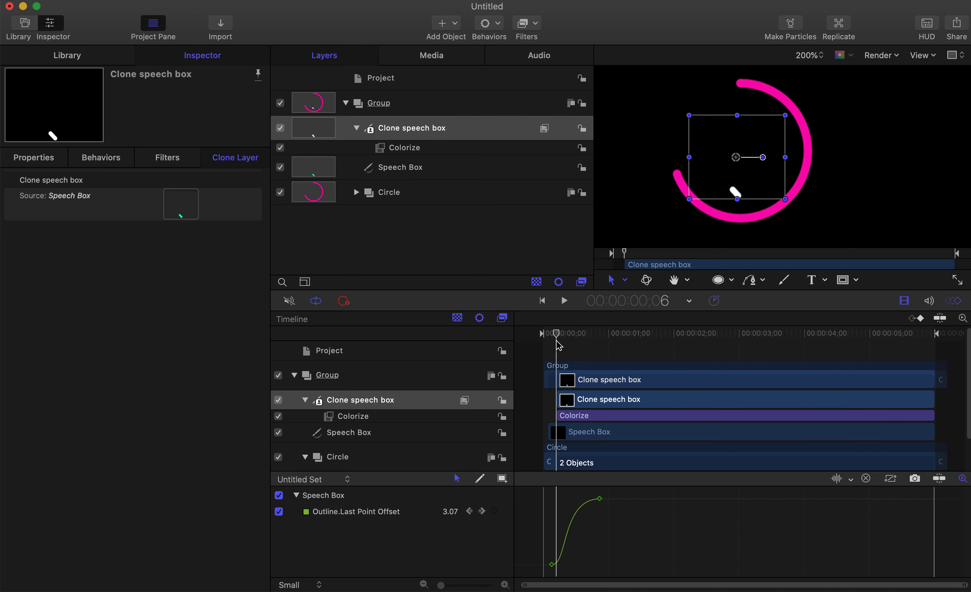
{"action": "mouse_move", "coordinate": [556, 334]}
{"action": "left_mouse_down"}
{"action": "mouse_move", "coordinate": [529, 344]}
{"action": "mouse_move", "coordinate": [569, 345]}
{"action": "mouse_move", "coordinate": [556, 351]}
{"action": "left_mouse_up"}
{"action": "left_click_drag", "start_coordinate": [597, 387], "coordinate": [631, 389]}
{"action": "mouse_move", "coordinate": [565, 347]}
{"action": "left_mouse_down"}
{"action": "mouse_move", "coordinate": [590, 340]}
{"action": "mouse_move", "coordinate": [603, 350]}
{"action": "mouse_move", "coordinate": [574, 346]}
{"action": "left_mouse_up"}
{"action": "left_click_drag", "start_coordinate": [603, 380], "coordinate": [594, 380]}
{"action": "left_click", "coordinate": [543, 301]}
{"action": "left_click", "coordinate": [563, 302]}
{"action": "left_click", "coordinate": [564, 301]}
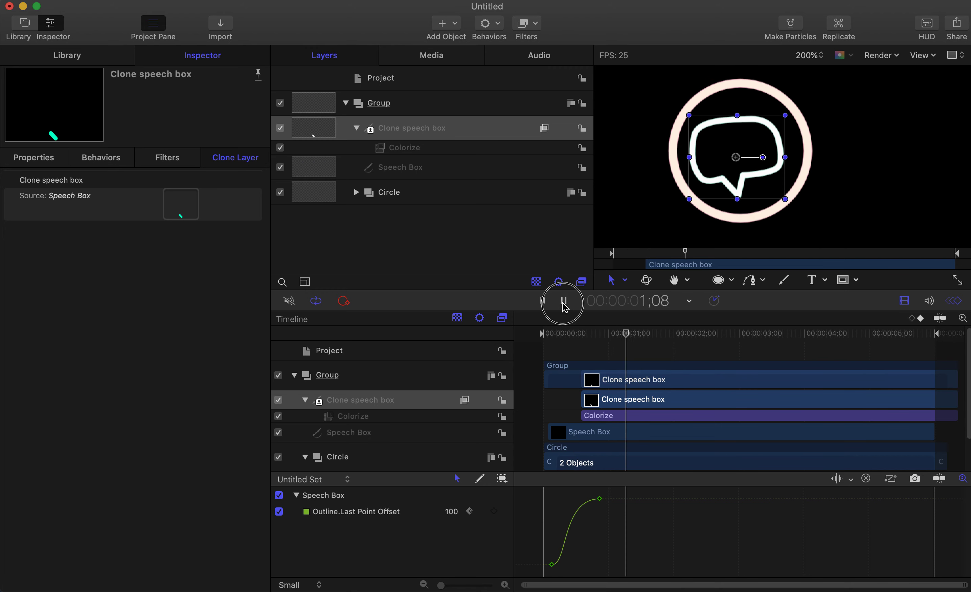
Slide the Clone speech box clip earlier until it starts at about frame 9, replaying the animation after each shift
{"action": "left_click_drag", "start_coordinate": [602, 380], "coordinate": [592, 380]}
{"action": "left_click", "coordinate": [541, 301]}
{"action": "left_click", "coordinate": [563, 302]}
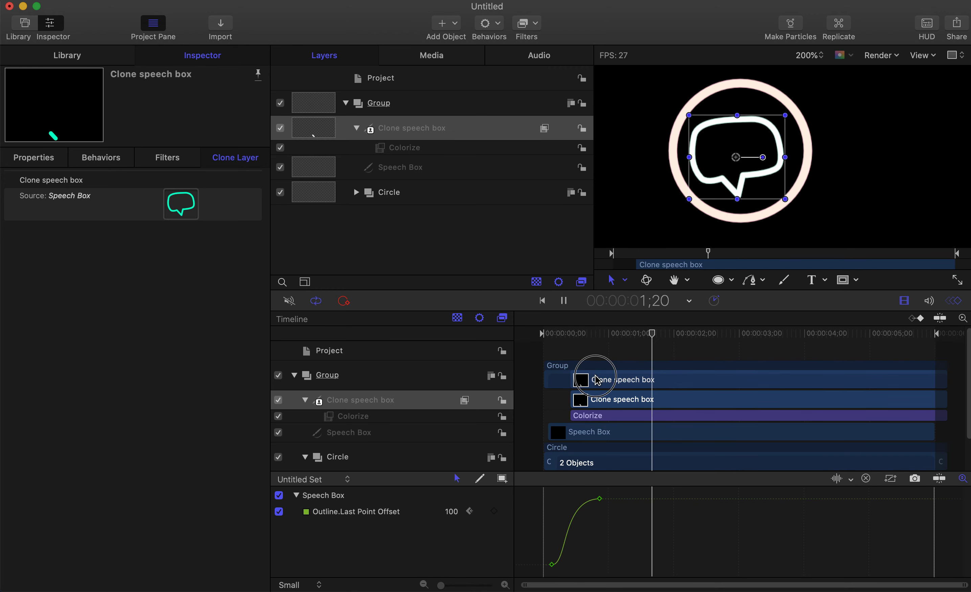
{"action": "left_click", "coordinate": [635, 206]}
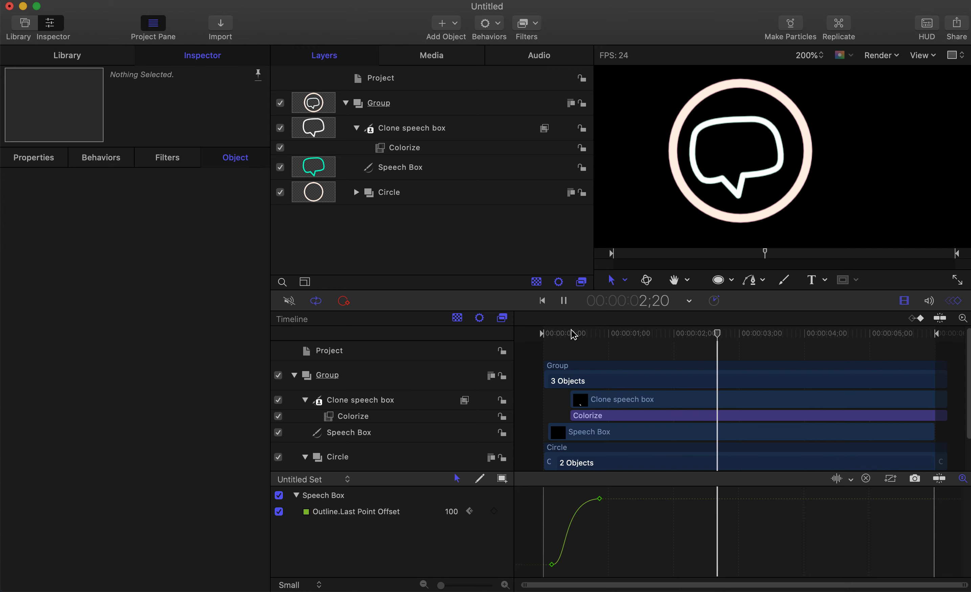
{"action": "left_click", "coordinate": [542, 301]}
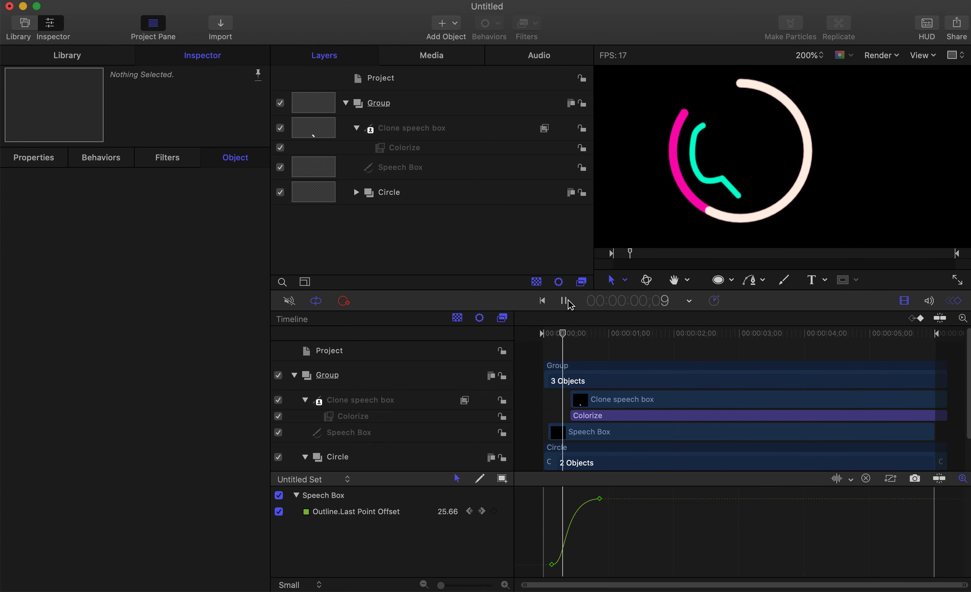
{"action": "left_click", "coordinate": [564, 300]}
{"action": "left_click", "coordinate": [593, 400]}
{"action": "left_click_drag", "start_coordinate": [591, 397], "coordinate": [582, 397]}
{"action": "left_click_drag", "start_coordinate": [554, 334], "coordinate": [525, 334]}
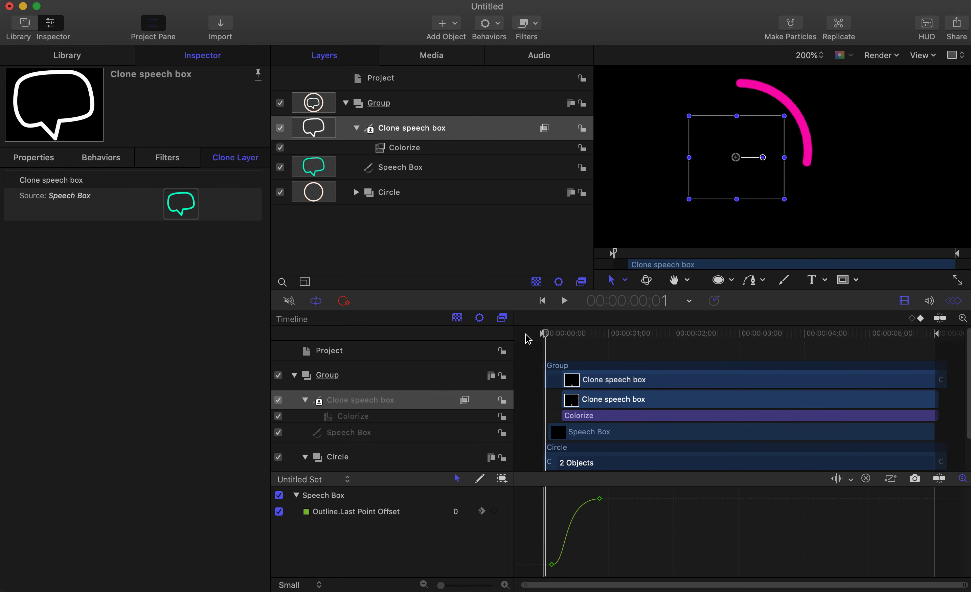
{"action": "left_click", "coordinate": [564, 301]}
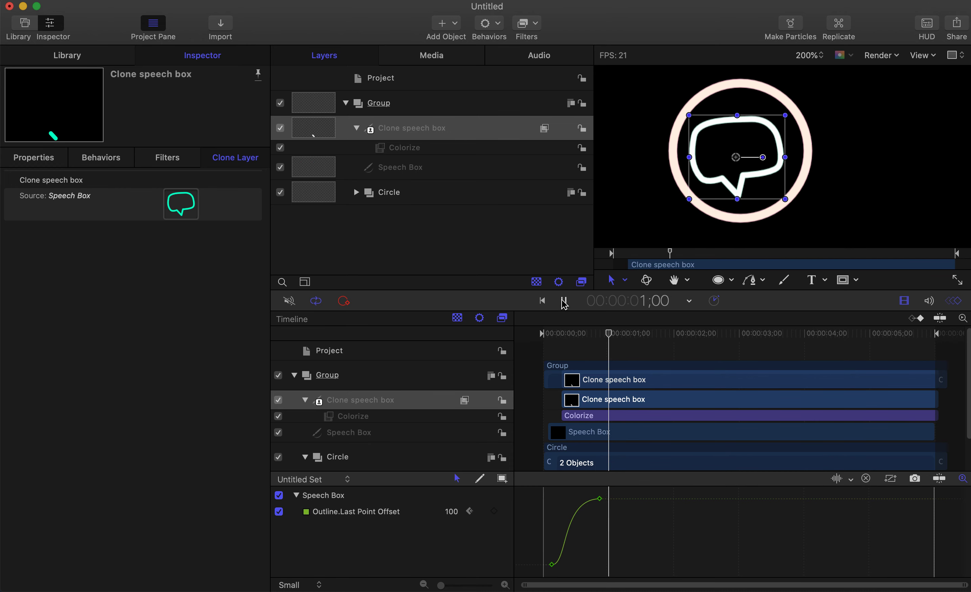
{"action": "left_click", "coordinate": [564, 301]}
Play the animation several times from the start to check how the speech box clone trails the original
{"action": "left_click", "coordinate": [614, 222]}
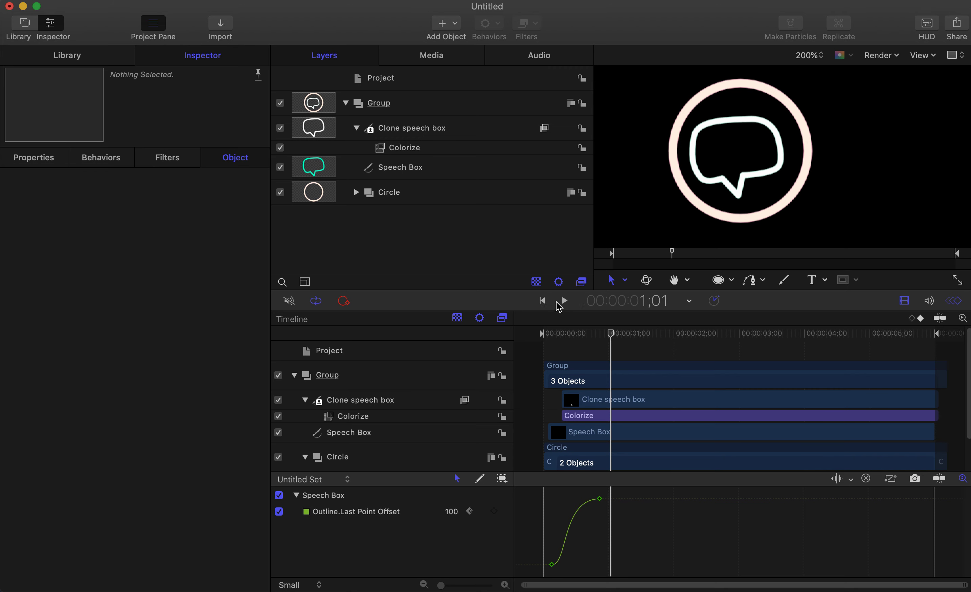
{"action": "left_click", "coordinate": [558, 304]}
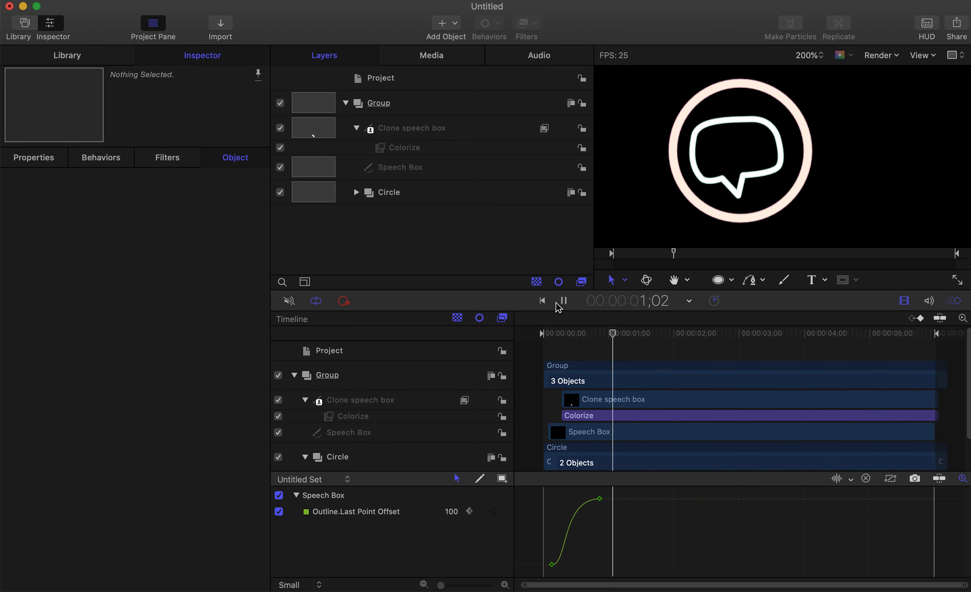
{"action": "left_click", "coordinate": [543, 301]}
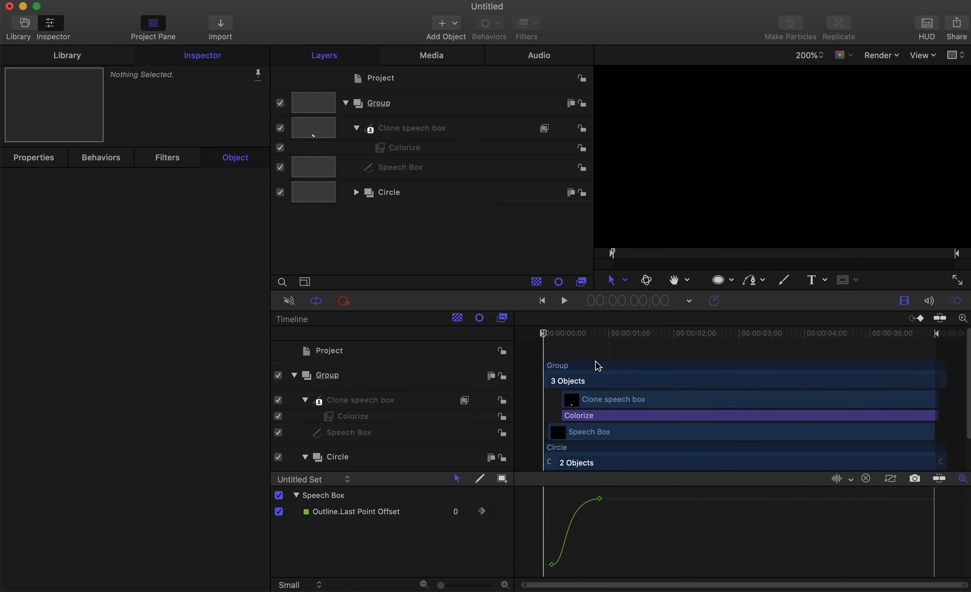
{"action": "left_click", "coordinate": [584, 398]}
{"action": "left_click", "coordinate": [564, 300]}
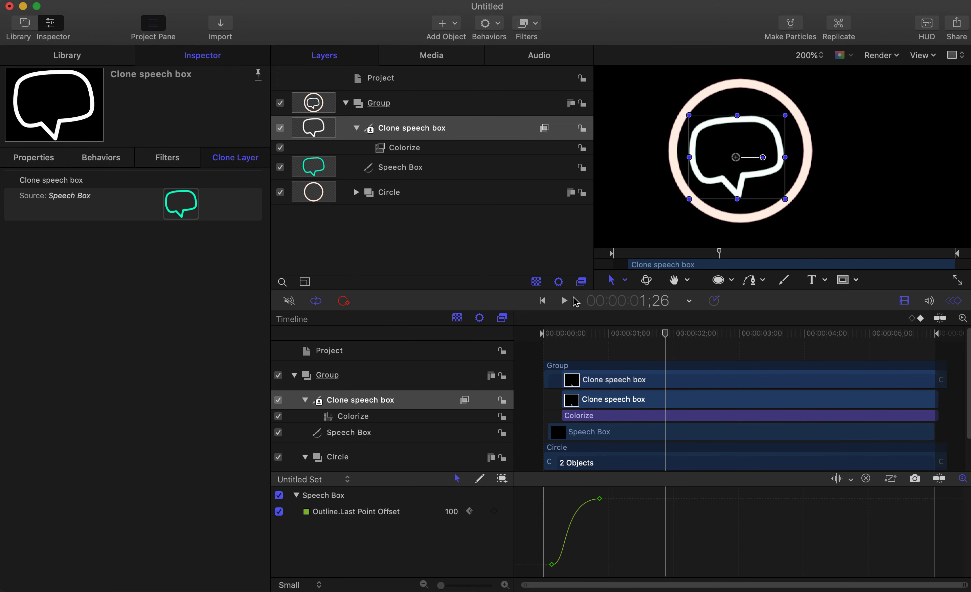
{"action": "left_click", "coordinate": [538, 341]}
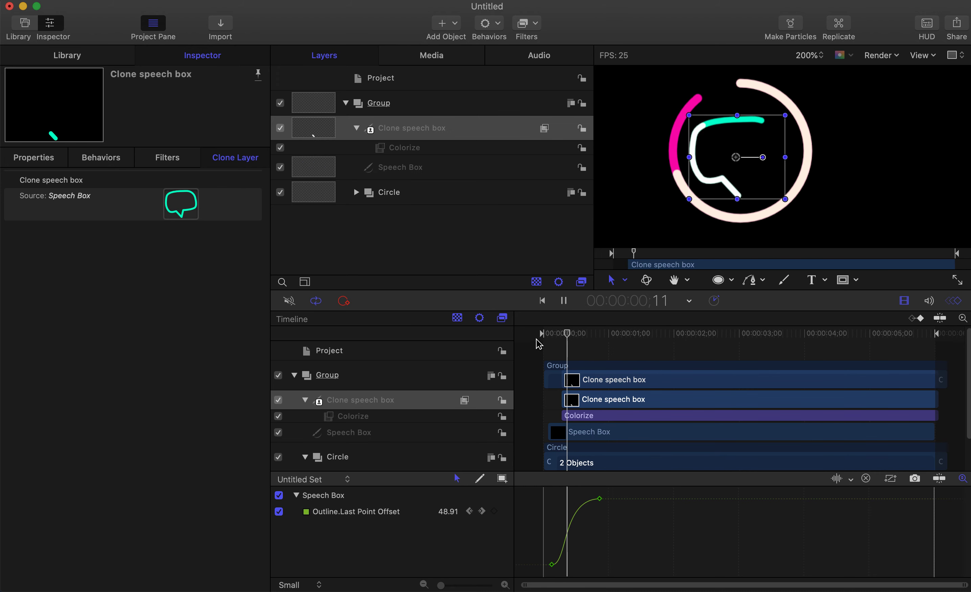
{"action": "key", "text": "space"}
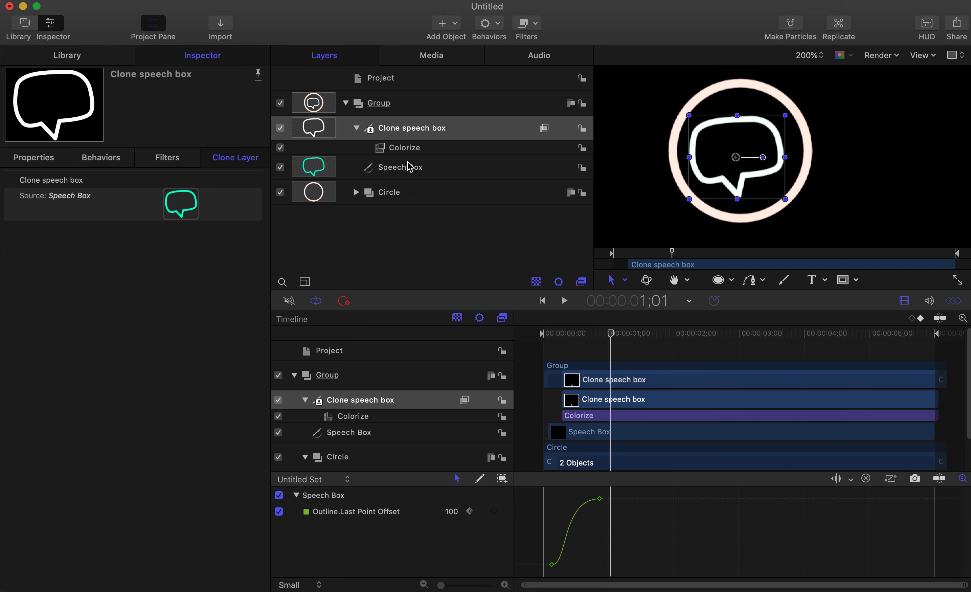
Show the Speech Box's Last Point Offset curve and move its end keyframe later, to just past the one-second mark
{"action": "left_click", "coordinate": [412, 168]}
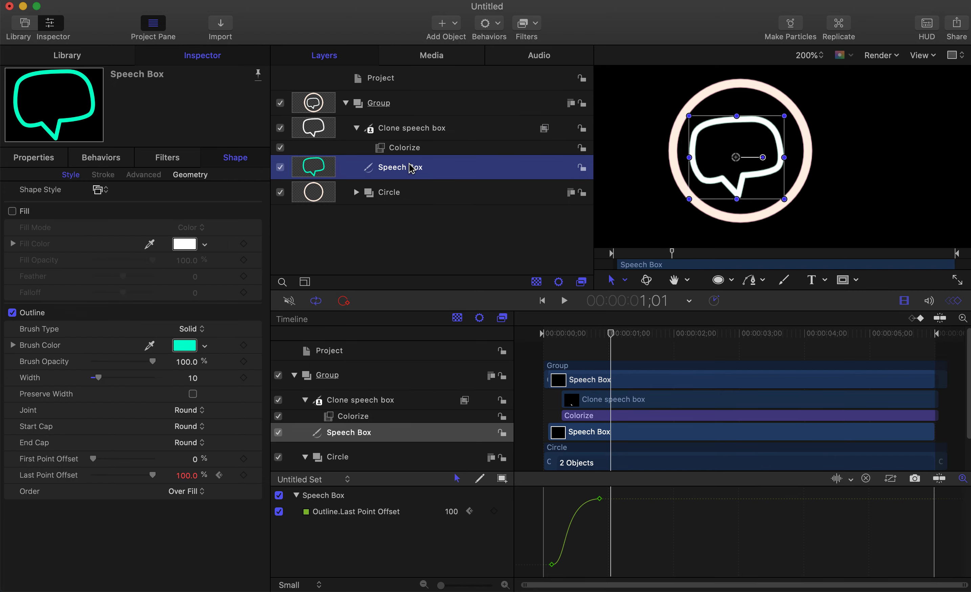
{"action": "left_click", "coordinate": [255, 475]}
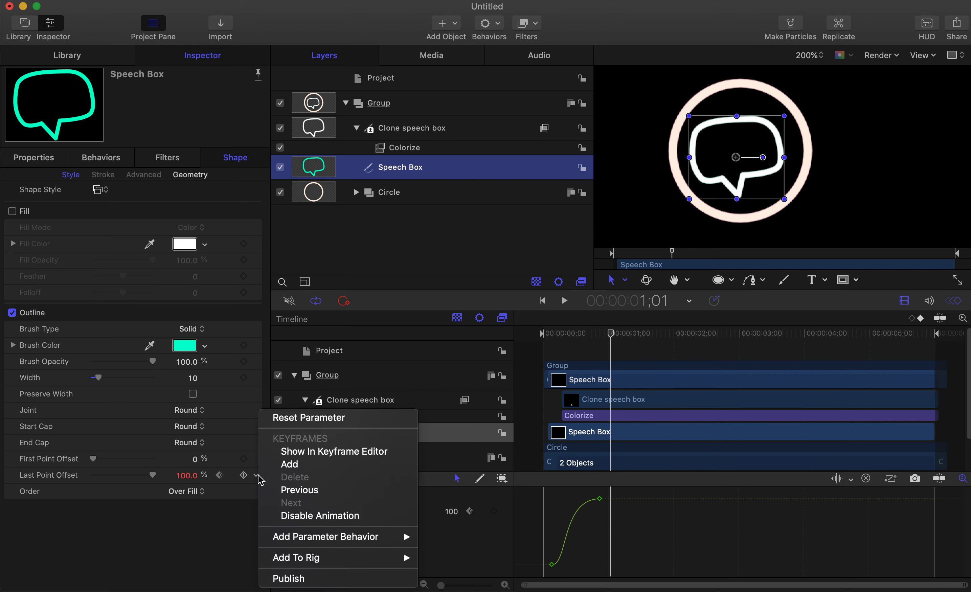
{"action": "left_click", "coordinate": [287, 454]}
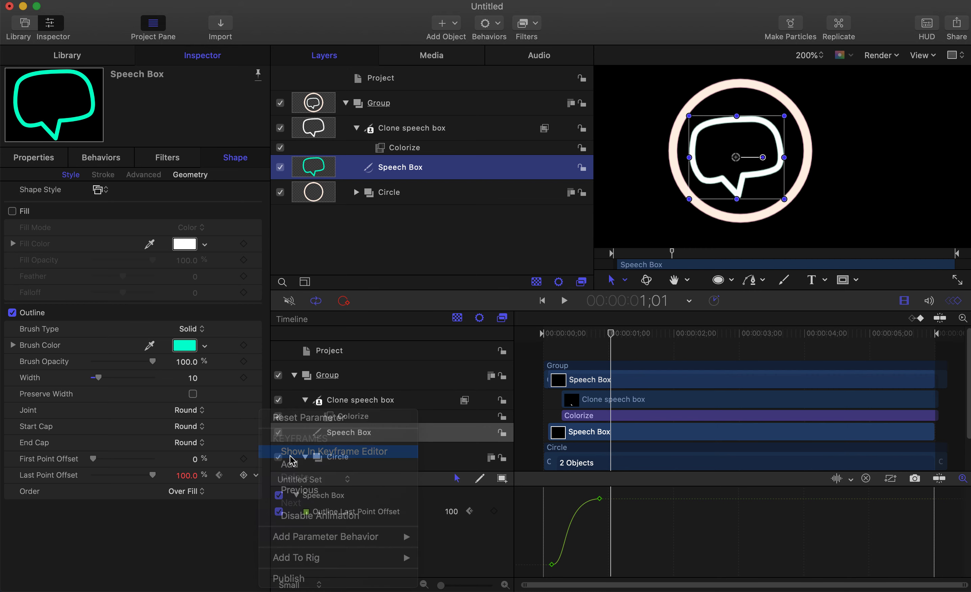
{"action": "left_click", "coordinate": [599, 498]}
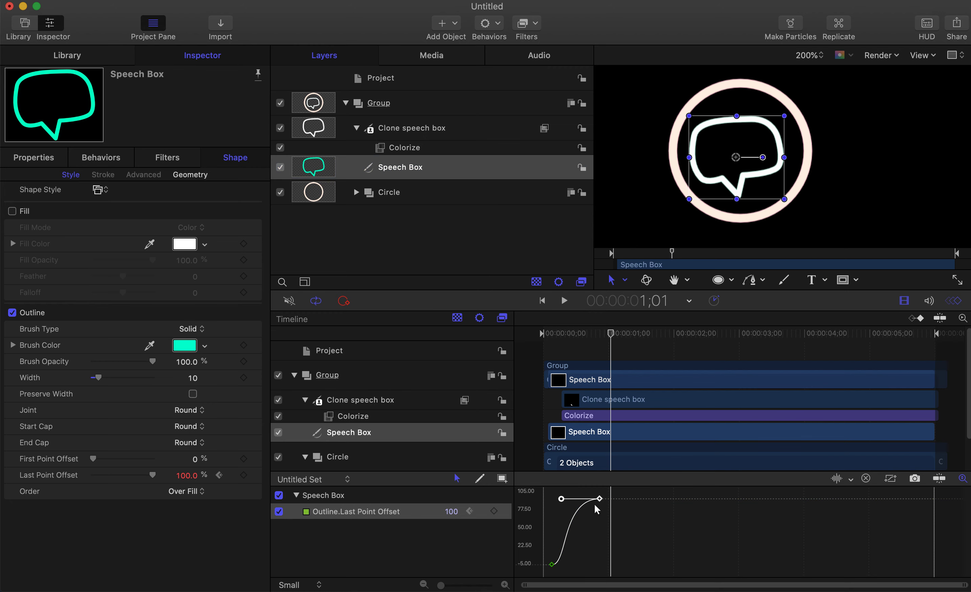
{"action": "left_click_drag", "start_coordinate": [599, 499], "coordinate": [625, 499]}
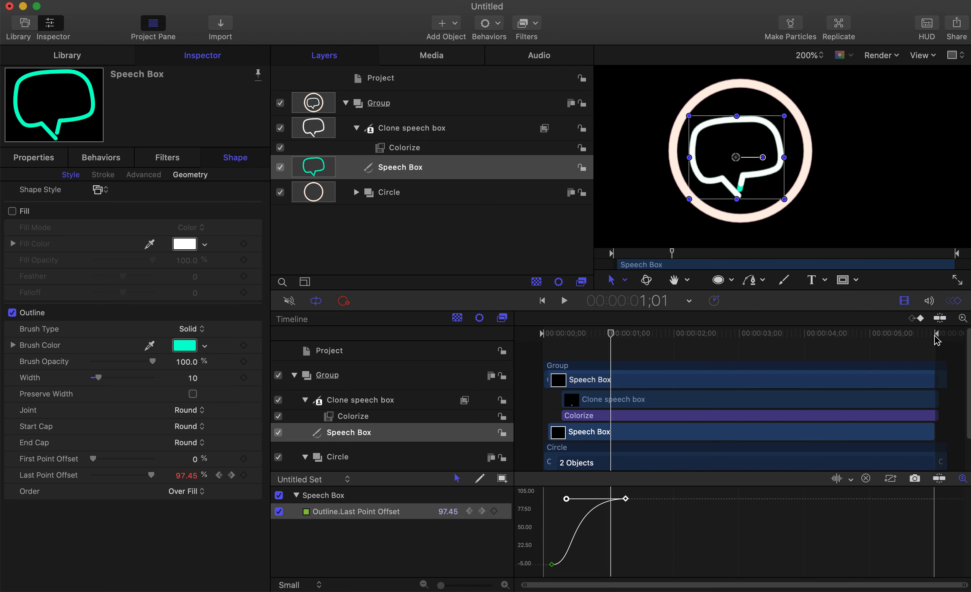
Shorten the play range to end just past the two-second mark and play the animation
{"action": "left_click", "coordinate": [642, 336]}
{"action": "mouse_move", "coordinate": [641, 337]}
{"action": "left_mouse_down"}
{"action": "mouse_move", "coordinate": [661, 336]}
{"action": "mouse_move", "coordinate": [591, 337]}
{"action": "left_mouse_up"}
{"action": "mouse_move", "coordinate": [935, 335]}
{"action": "left_mouse_down"}
{"action": "mouse_move", "coordinate": [705, 334]}
{"action": "mouse_move", "coordinate": [652, 345]}
{"action": "mouse_move", "coordinate": [692, 335]}
{"action": "left_mouse_up"}
{"action": "key", "text": "space"}
{"action": "key", "text": "space"}
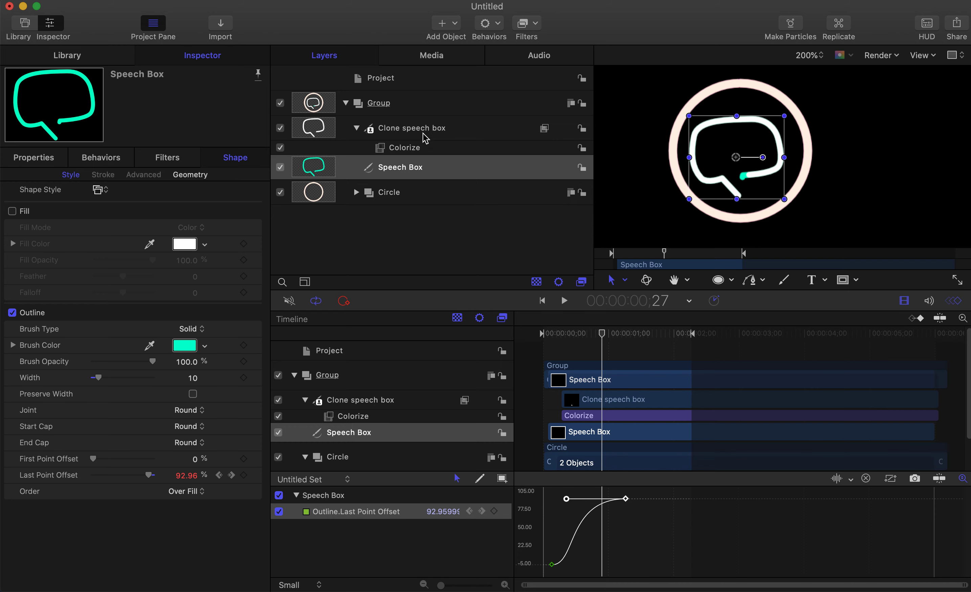
Slide the Clone speech box clip later until it starts at about frame 15, replaying the animation after each shift
{"action": "left_click", "coordinate": [434, 134]}
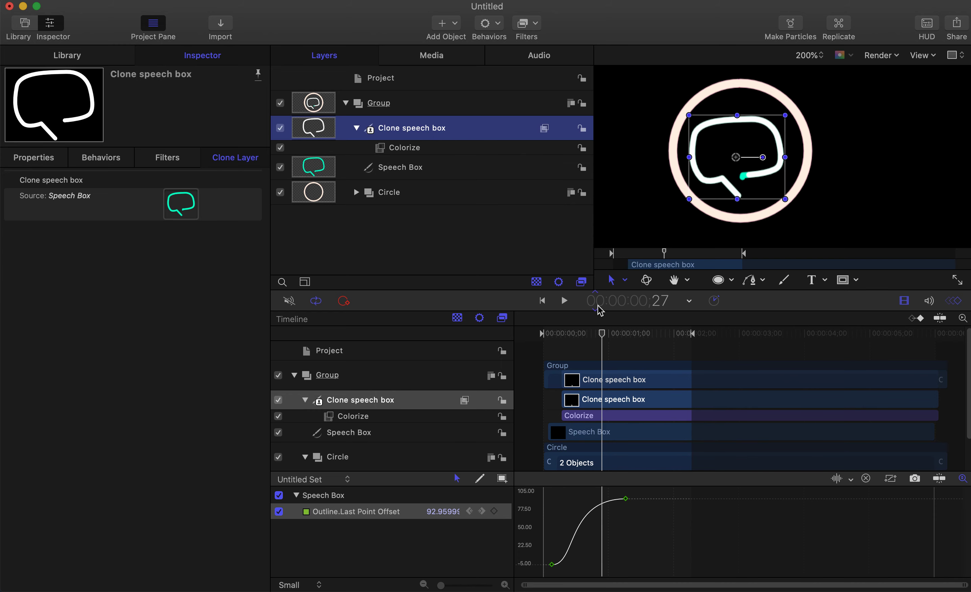
{"action": "left_click_drag", "start_coordinate": [583, 381], "coordinate": [591, 385]}
{"action": "left_click_drag", "start_coordinate": [601, 343], "coordinate": [642, 336]}
{"action": "left_click", "coordinate": [563, 300]}
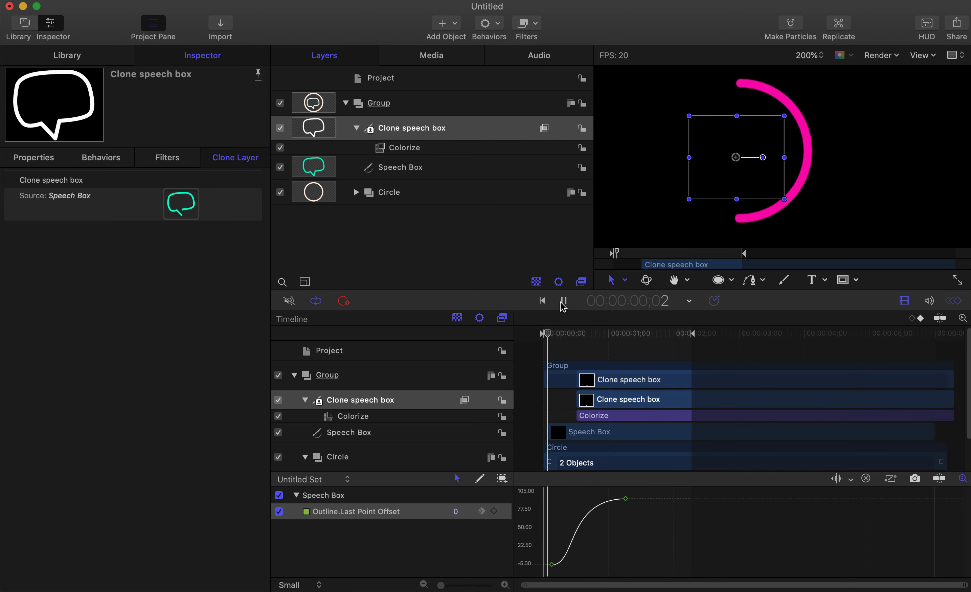
{"action": "left_click", "coordinate": [563, 301]}
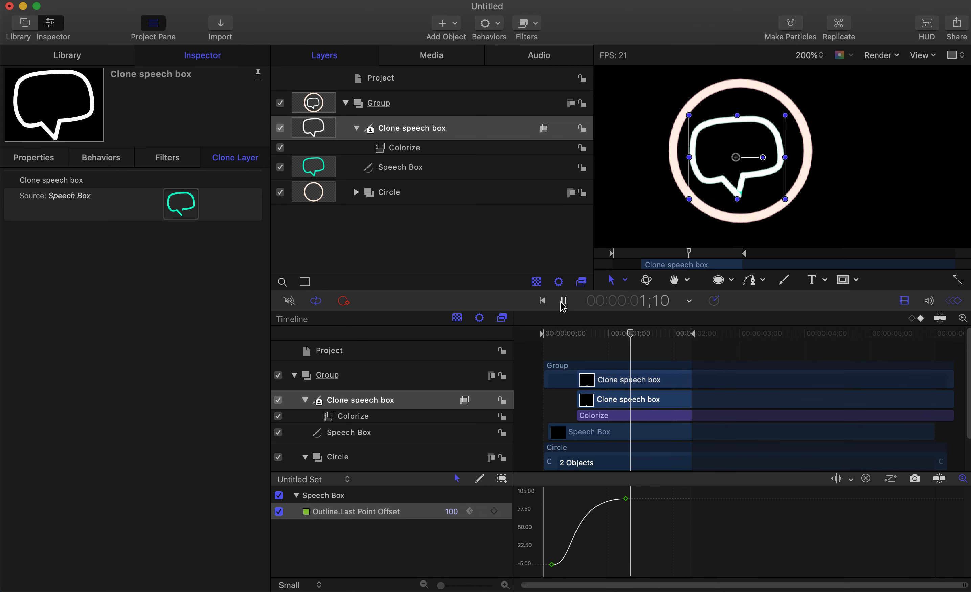
{"action": "left_click_drag", "start_coordinate": [595, 387], "coordinate": [593, 387]}
{"action": "left_click", "coordinate": [542, 300]}
{"action": "left_click", "coordinate": [563, 301]}
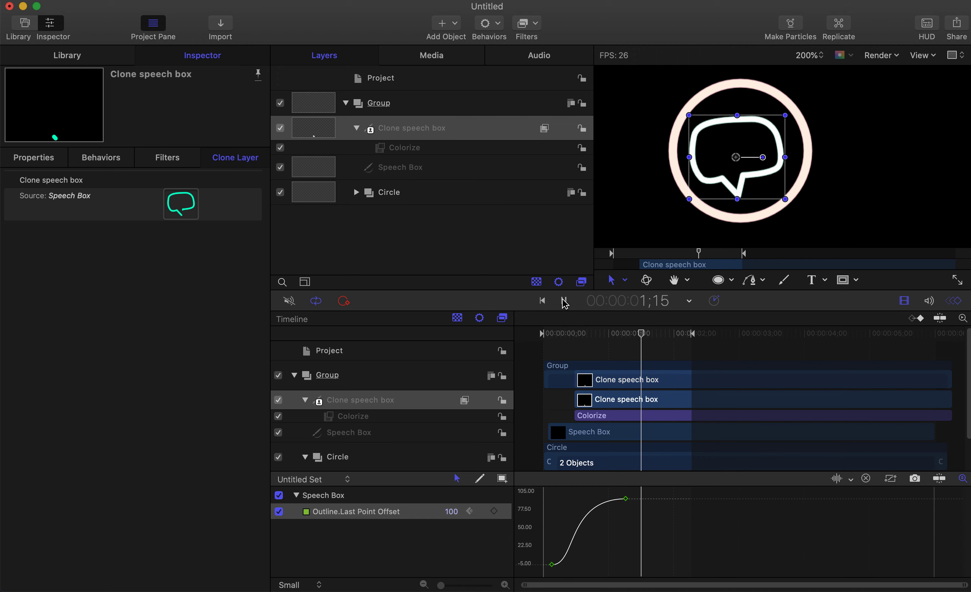
{"action": "left_click", "coordinate": [563, 301]}
{"action": "left_click_drag", "start_coordinate": [590, 375], "coordinate": [592, 373]}
{"action": "left_click", "coordinate": [542, 300]}
{"action": "left_click", "coordinate": [563, 301]}
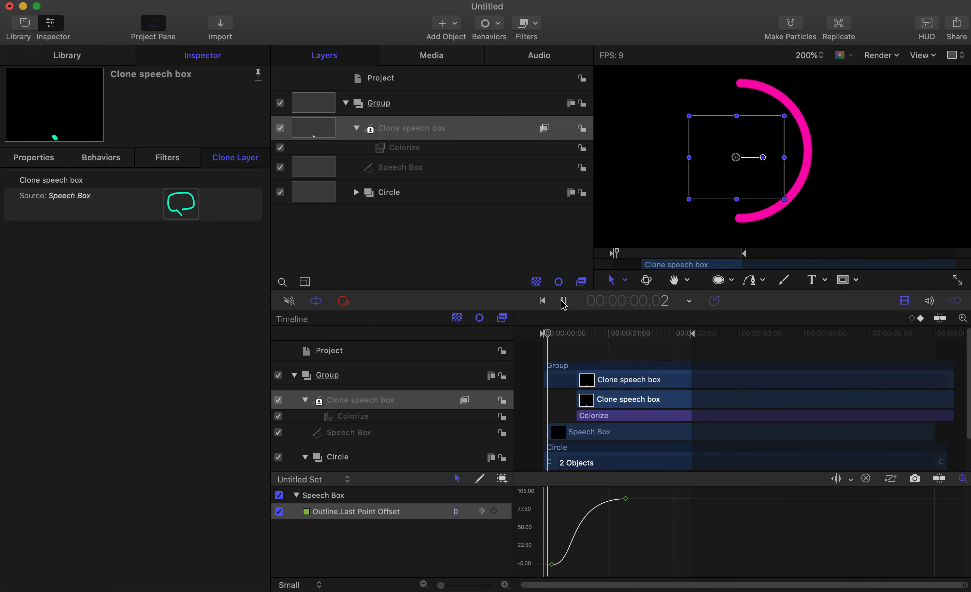
Watch the playback with nothing selected and scrub through the opening frames to frame 13
{"action": "key", "text": "super+shift+a"}
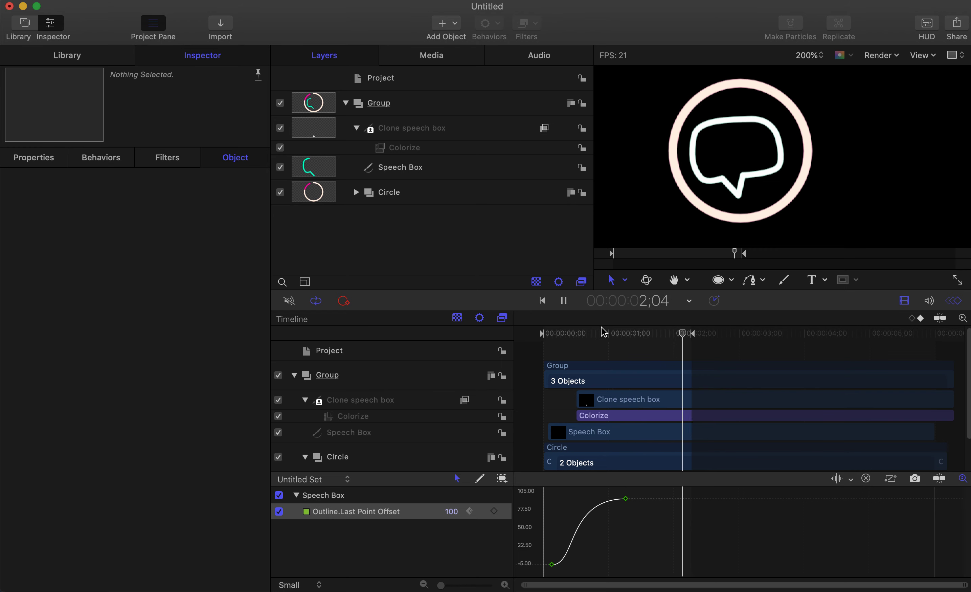
{"action": "left_click_drag", "start_coordinate": [550, 337], "coordinate": [591, 339]}
{"action": "mouse_move", "coordinate": [572, 345]}
{"action": "left_mouse_down"}
{"action": "mouse_move", "coordinate": [583, 347]}
{"action": "mouse_move", "coordinate": [559, 358]}
{"action": "left_mouse_up"}
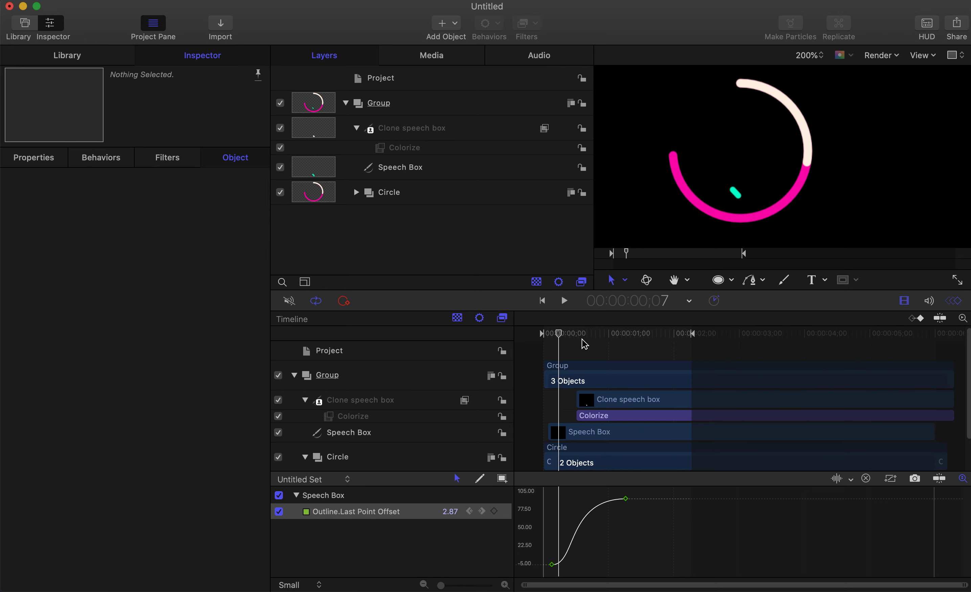
{"action": "left_click_drag", "start_coordinate": [558, 337], "coordinate": [571, 336]}
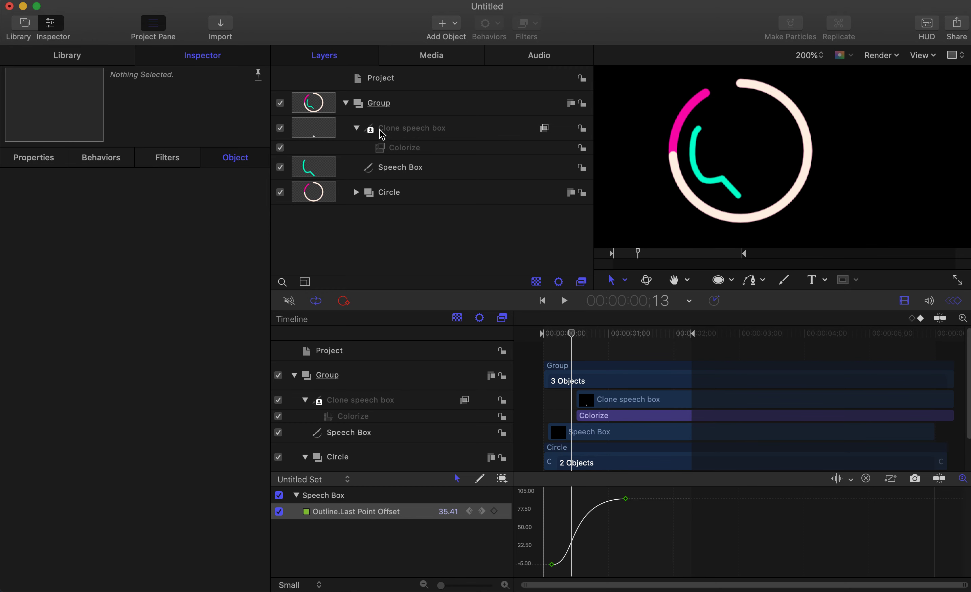
Group the Clone speech box and Speech Box layers together and collapse the new group
{"action": "left_click", "coordinate": [398, 128]}
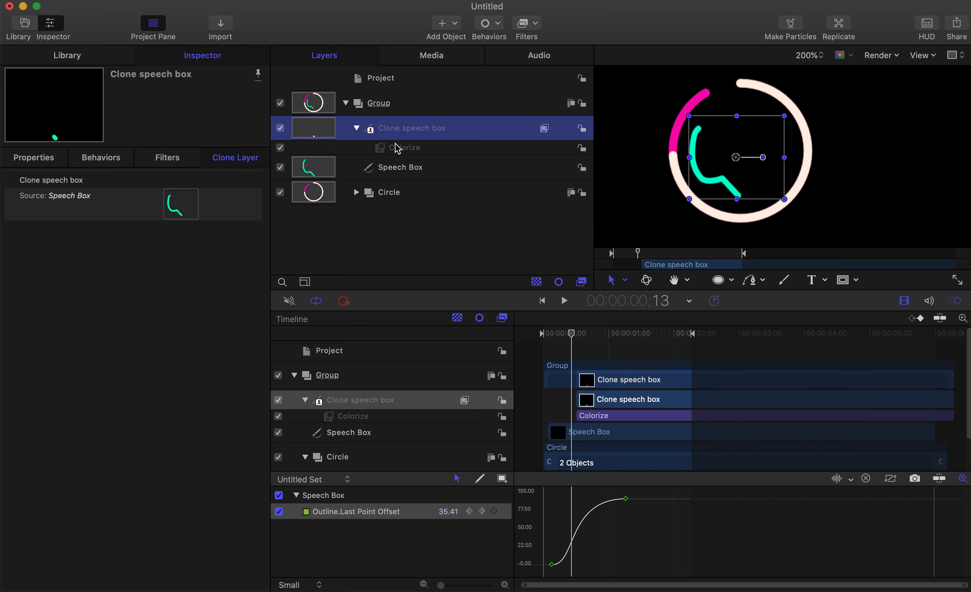
{"action": "left_click", "coordinate": [395, 166]}
{"action": "left_click", "coordinate": [396, 132]}
{"action": "left_click", "coordinate": [396, 166], "text": "shift"}
{"action": "right_click", "coordinate": [396, 133]}
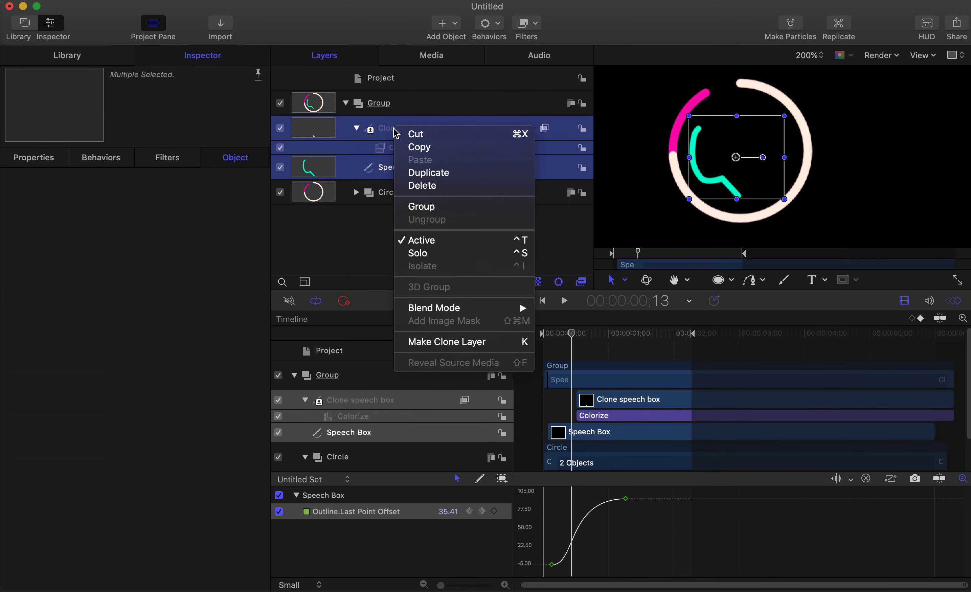
{"action": "left_click", "coordinate": [437, 207]}
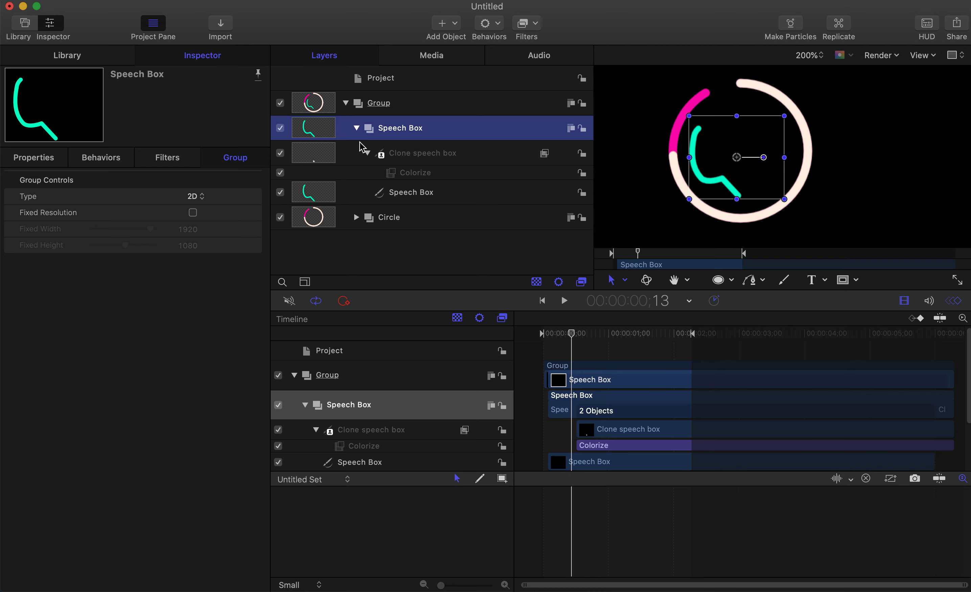
{"action": "left_click", "coordinate": [355, 128]}
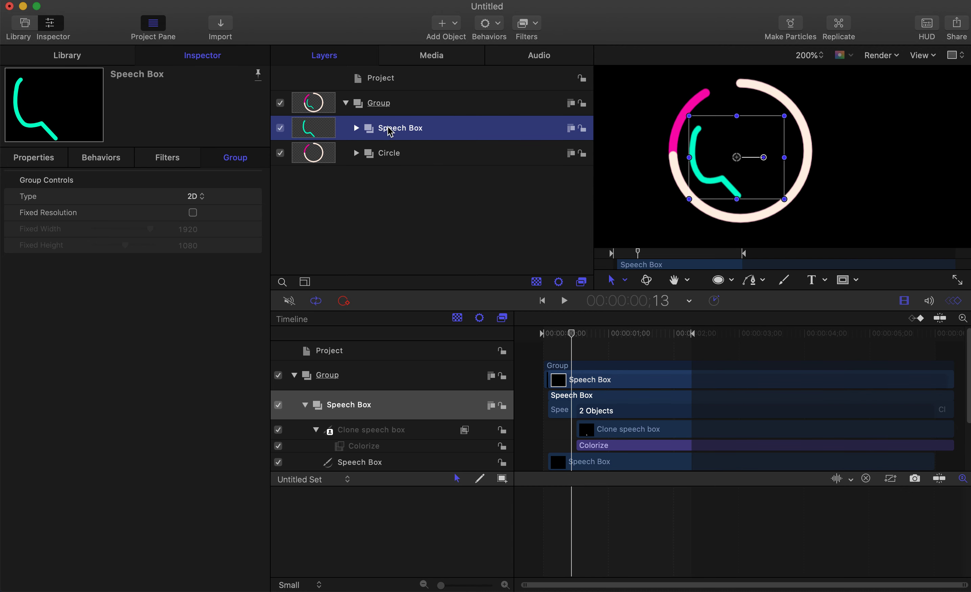
Keyframe the Speech Box group's Rotation at 0° on frame 17 and at 13.9° on frame 7
{"action": "left_click", "coordinate": [34, 157]}
{"action": "mouse_move", "coordinate": [571, 333]}
{"action": "left_mouse_down"}
{"action": "mouse_move", "coordinate": [513, 343]}
{"action": "mouse_move", "coordinate": [587, 332]}
{"action": "mouse_move", "coordinate": [571, 333]}
{"action": "left_mouse_up"}
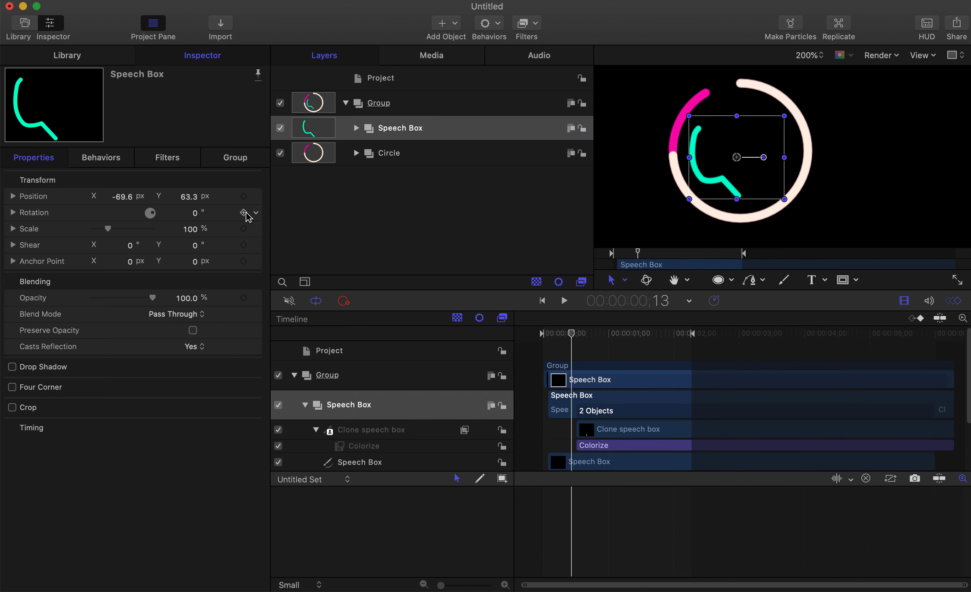
{"action": "left_click_drag", "start_coordinate": [574, 335], "coordinate": [582, 339]}
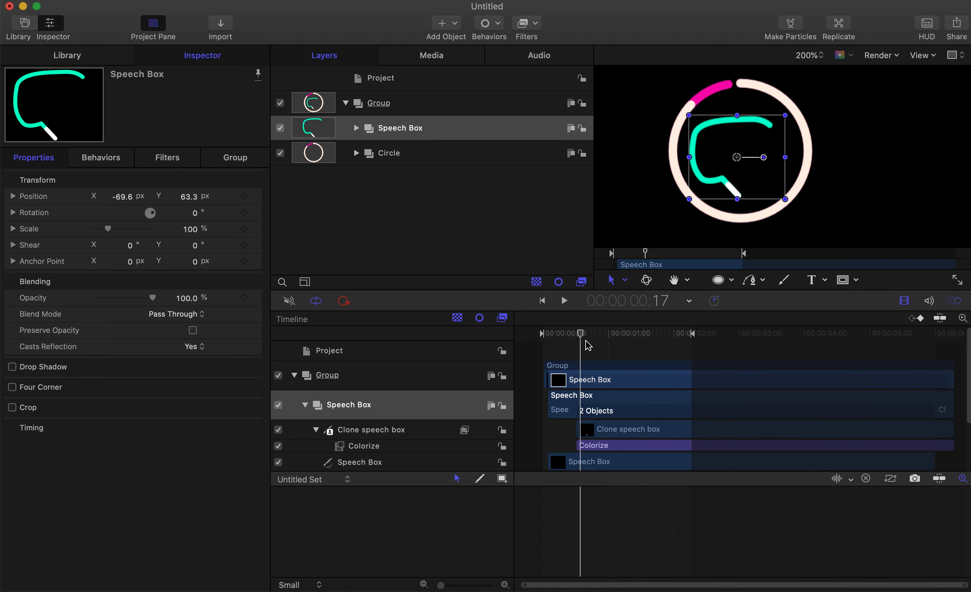
{"action": "left_click", "coordinate": [243, 213]}
{"action": "key", "text": "shift+Left"}
{"action": "left_click_drag", "start_coordinate": [195, 213], "coordinate": [196, 213]}
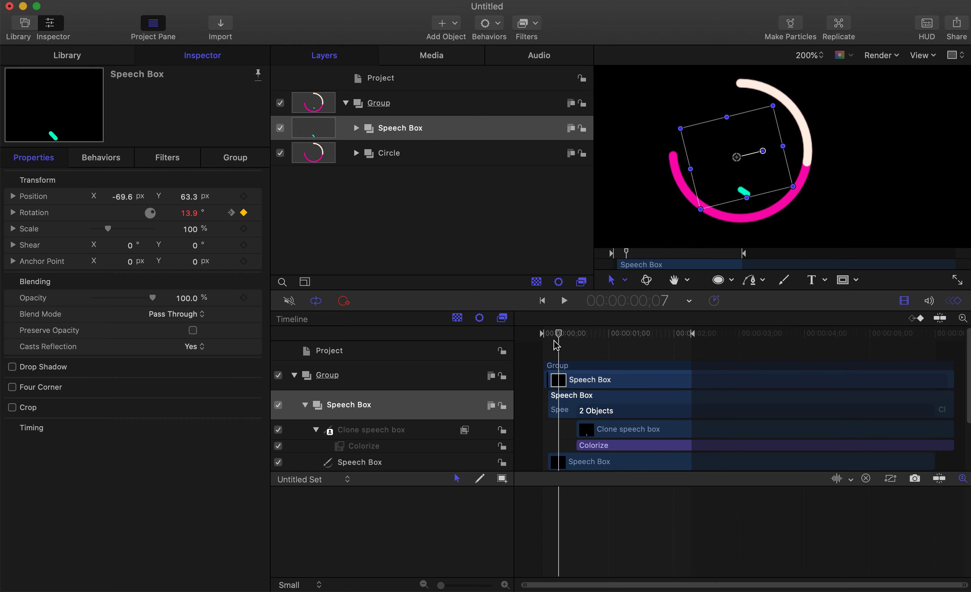
Play the animation from the start to check the speech box's rotation, and select the outer Group
{"action": "left_click", "coordinate": [527, 334]}
{"action": "left_click", "coordinate": [564, 301]}
{"action": "left_click", "coordinate": [485, 331]}
{"action": "left_click", "coordinate": [514, 341]}
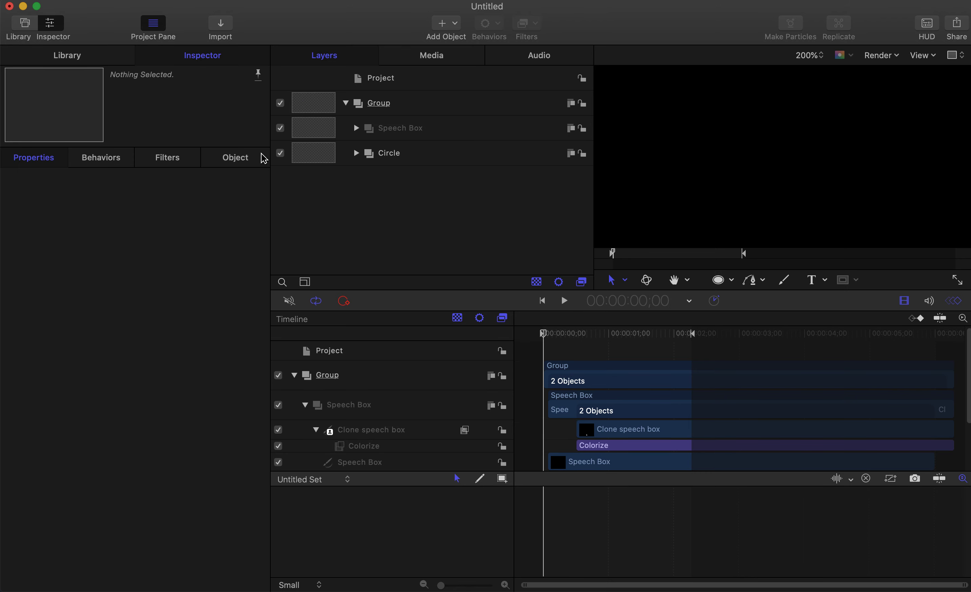
{"action": "left_click", "coordinate": [394, 104]}
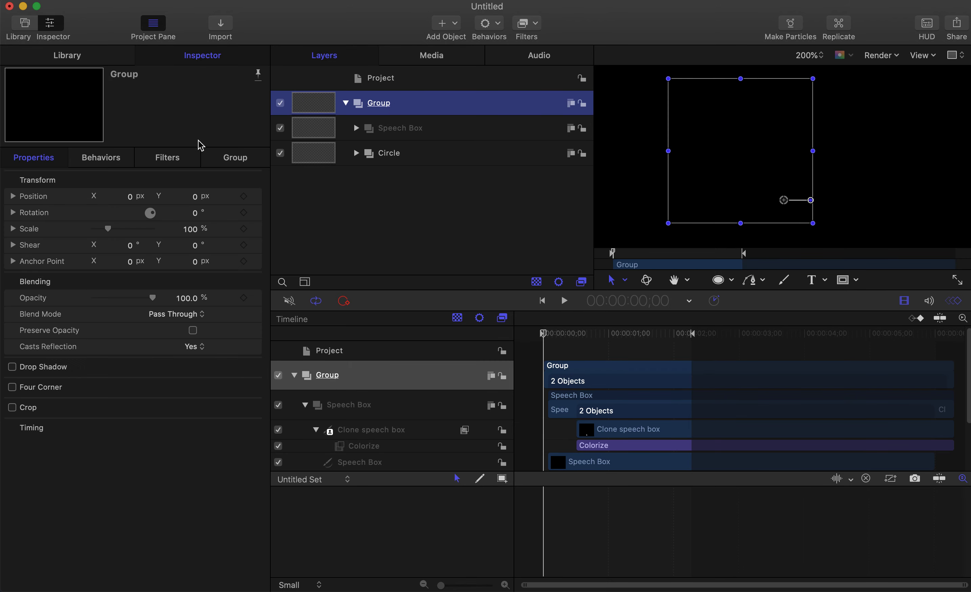
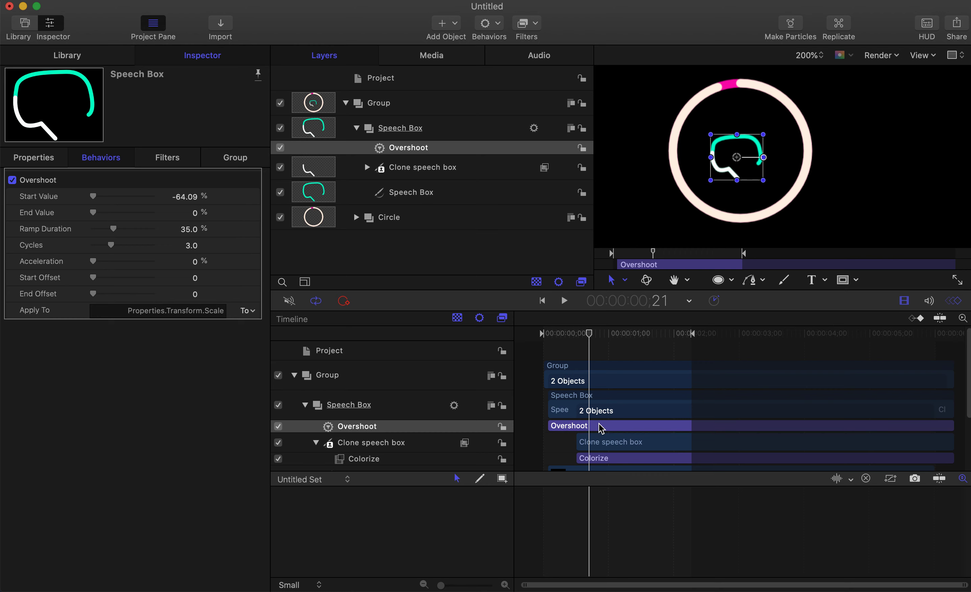
Trim the Overshoot behavior to end at frame 21 and play the animation from the start
{"action": "key", "text": "o"}
{"action": "left_click_drag", "start_coordinate": [588, 337], "coordinate": [520, 363]}
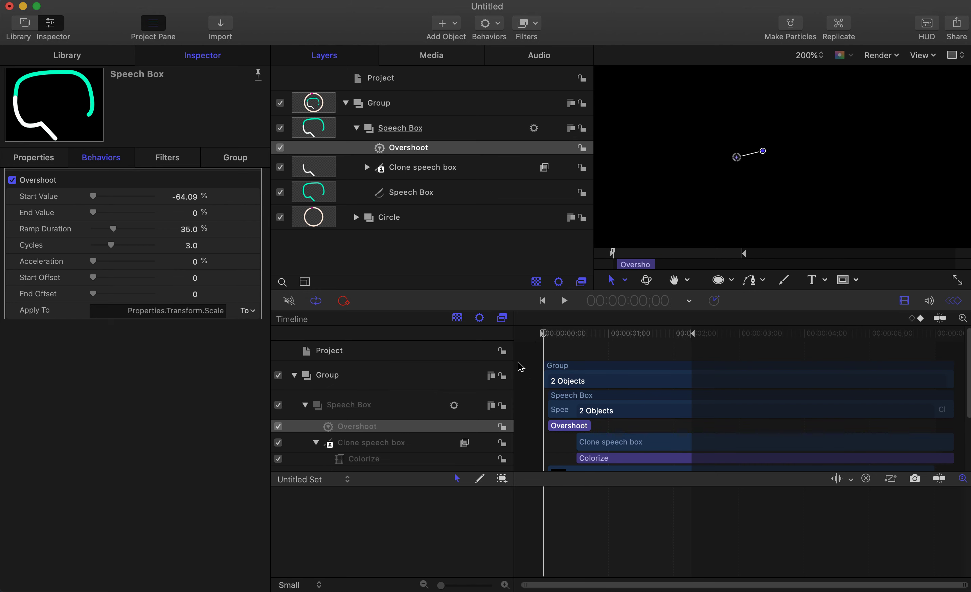
{"action": "left_click", "coordinate": [563, 301]}
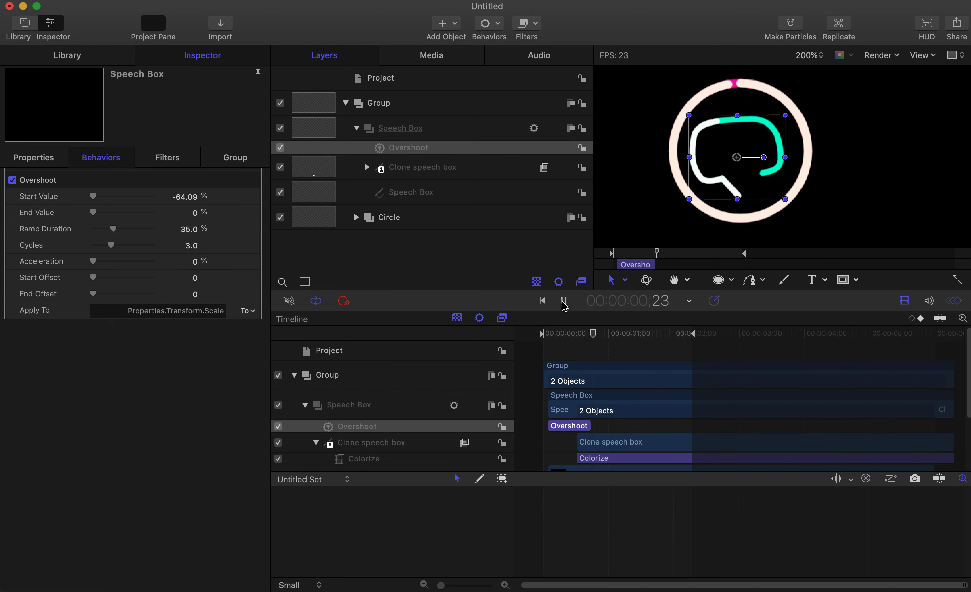
{"action": "left_click", "coordinate": [564, 302]}
{"action": "left_click", "coordinate": [635, 225]}
{"action": "left_click", "coordinate": [563, 300]}
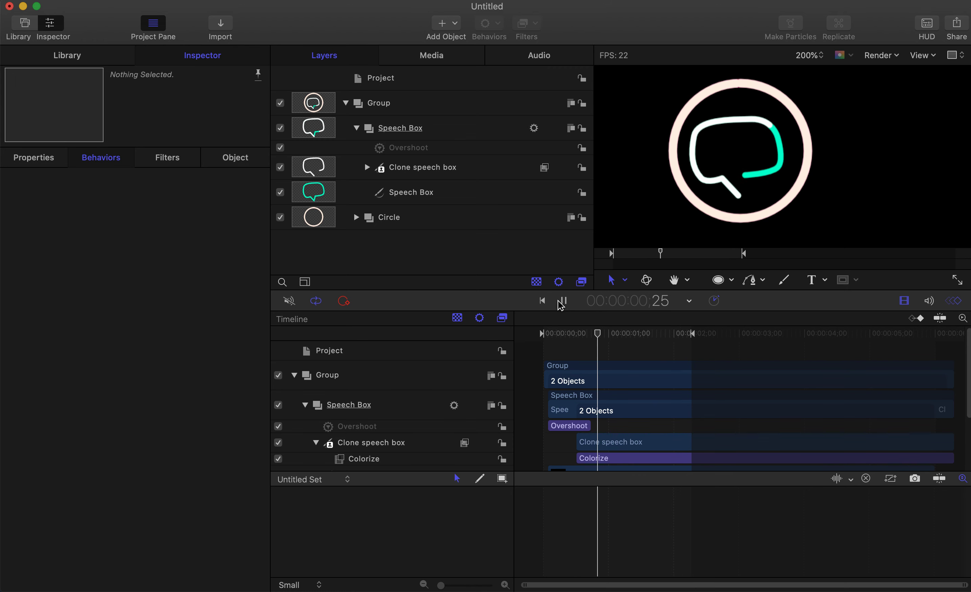
Stop playback and shorten the play range to end just before the two-second mark
{"action": "left_click", "coordinate": [562, 301]}
{"action": "left_click_drag", "start_coordinate": [695, 334], "coordinate": [665, 338]}
{"action": "key", "text": "Left"}
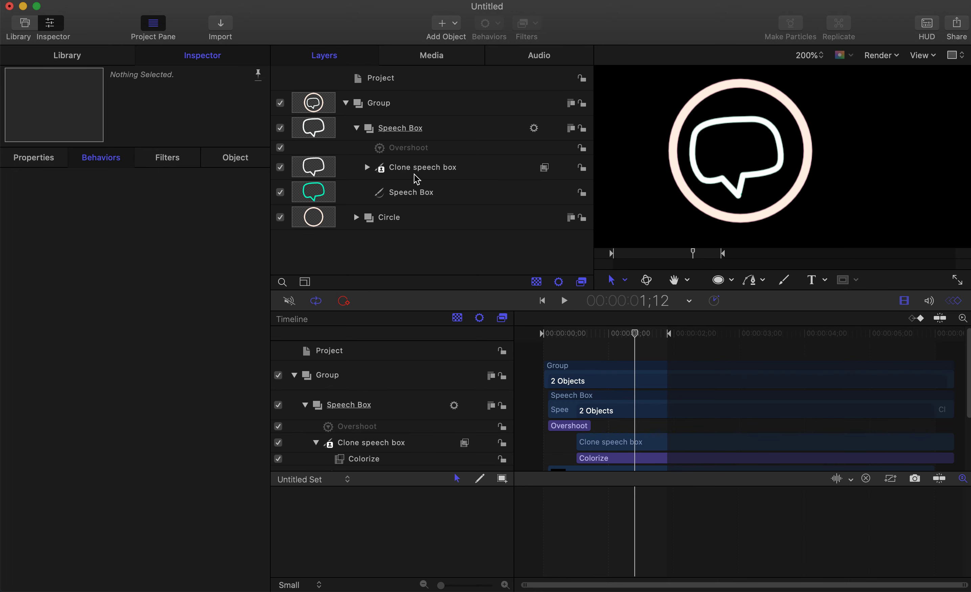
Set the Ramp Duration of the Speech Box group's Overshoot behavior to 40.69%, playing the animation after each adjustment
{"action": "left_click", "coordinate": [401, 129]}
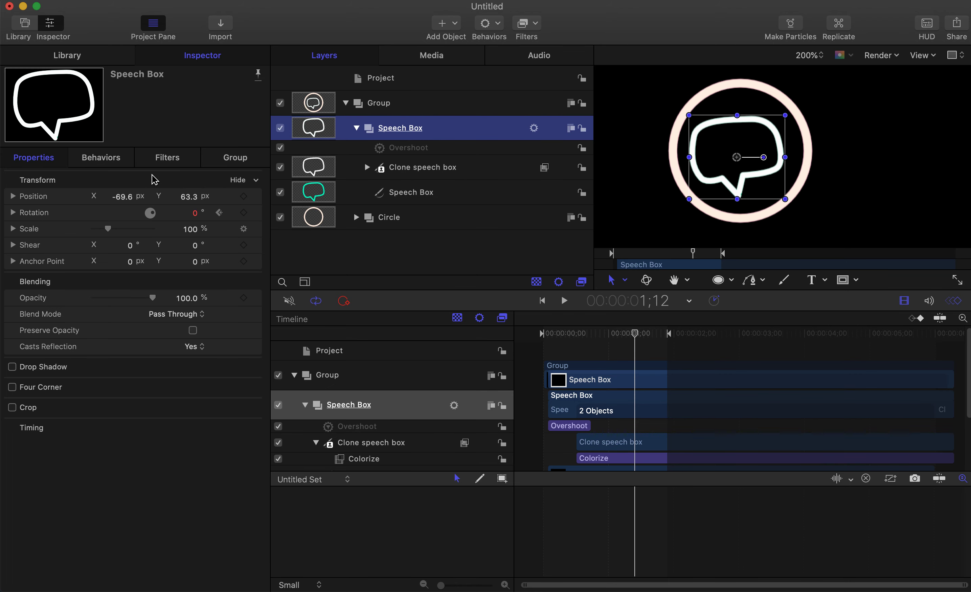
{"action": "left_click", "coordinate": [100, 157]}
{"action": "left_click", "coordinate": [564, 300]}
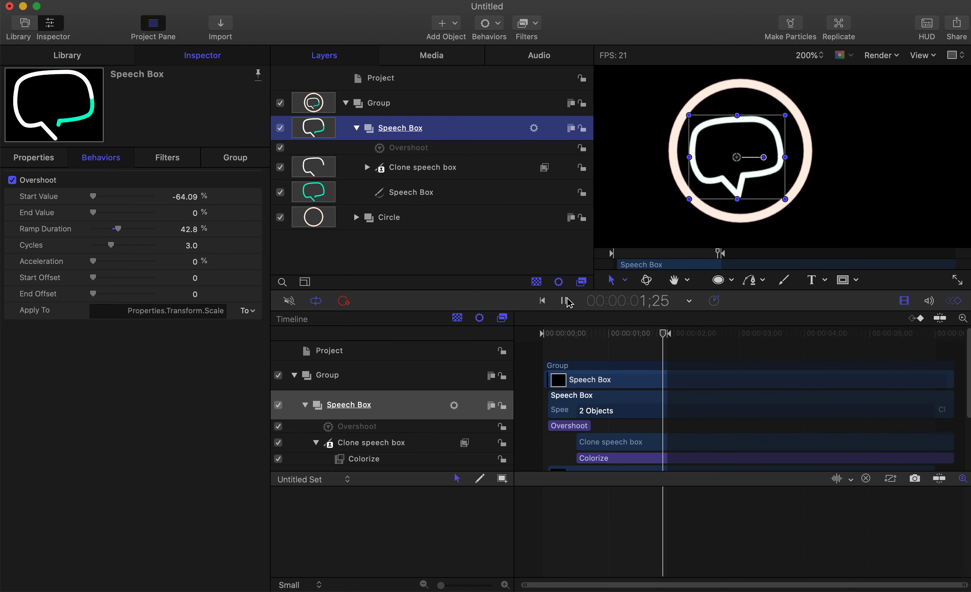
{"action": "left_click", "coordinate": [563, 300]}
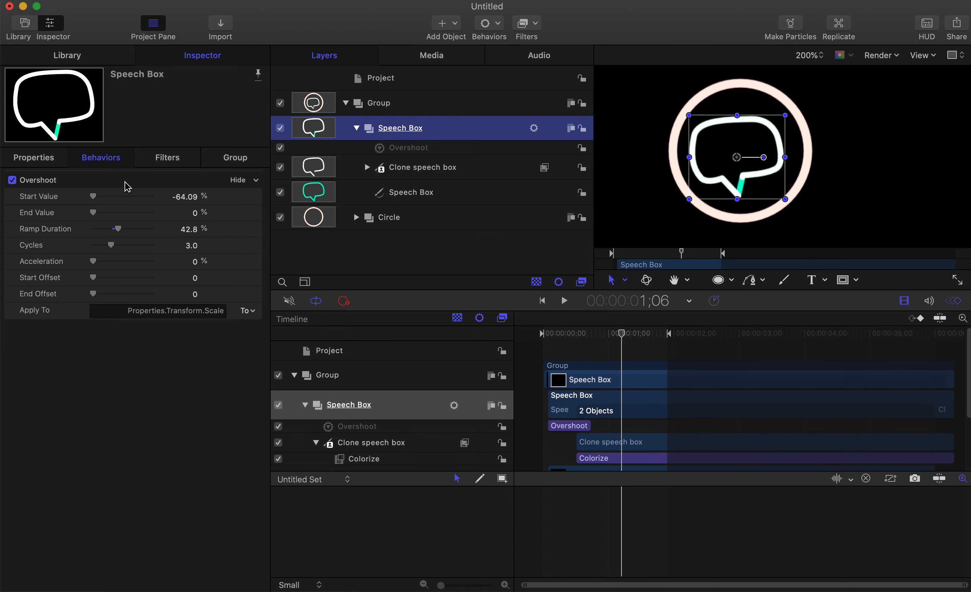
{"action": "left_click_drag", "start_coordinate": [125, 231], "coordinate": [117, 233]}
{"action": "left_click", "coordinate": [563, 300]}
{"action": "left_click", "coordinate": [594, 347]}
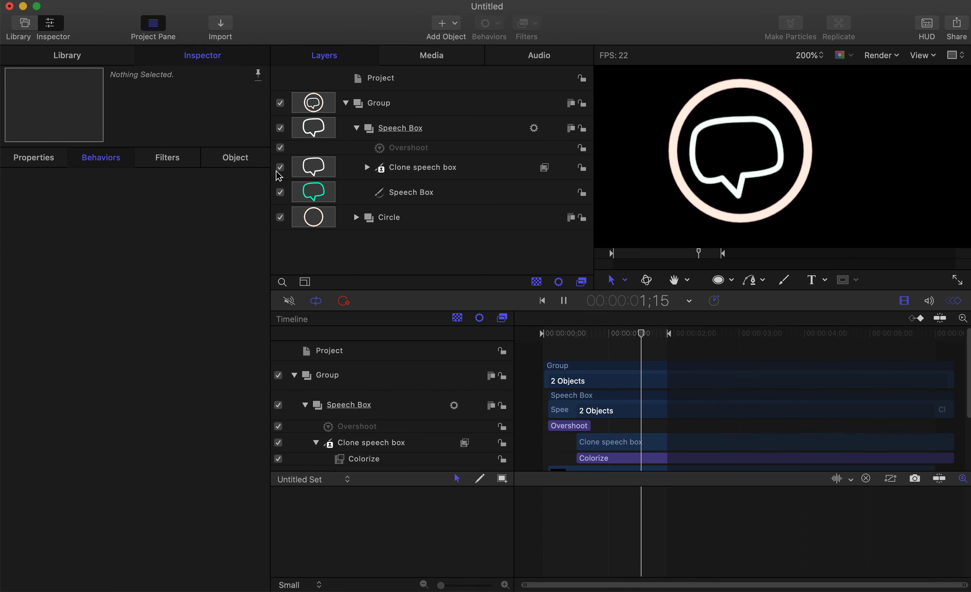
{"action": "left_click", "coordinate": [564, 300]}
Reduce the Cycles of the Speech Box group's Overshoot behavior to 1.9 and replay the animation from the start
{"action": "left_click", "coordinate": [459, 127]}
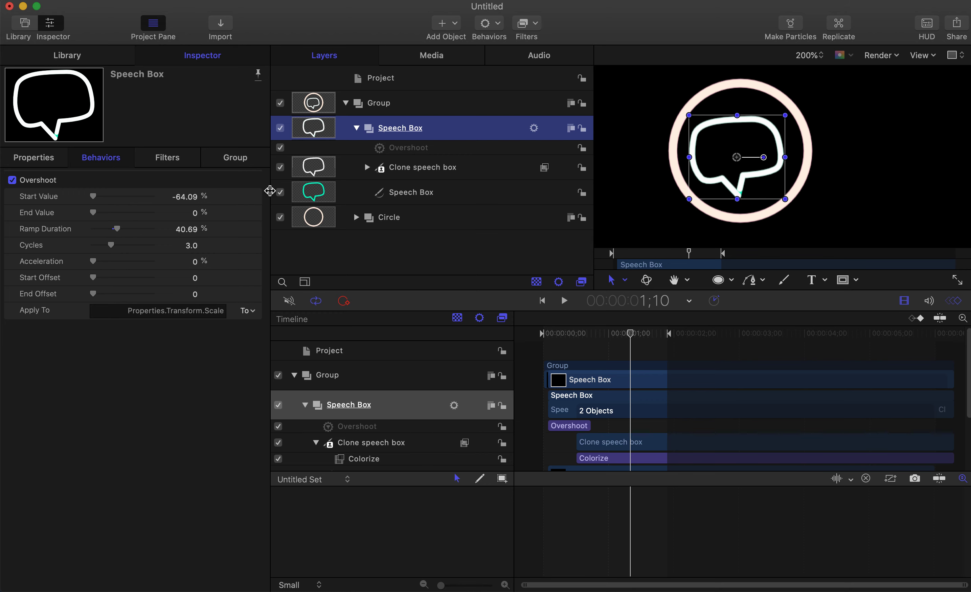
{"action": "left_click", "coordinate": [110, 247]}
{"action": "left_click_drag", "start_coordinate": [111, 246], "coordinate": [104, 244]}
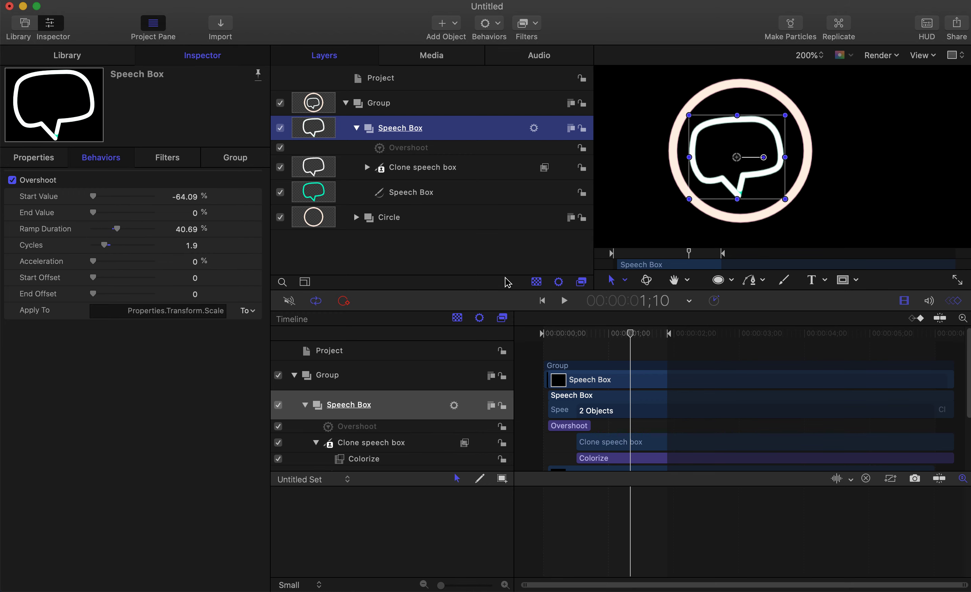
{"action": "left_click", "coordinate": [543, 300]}
{"action": "key", "text": "space"}
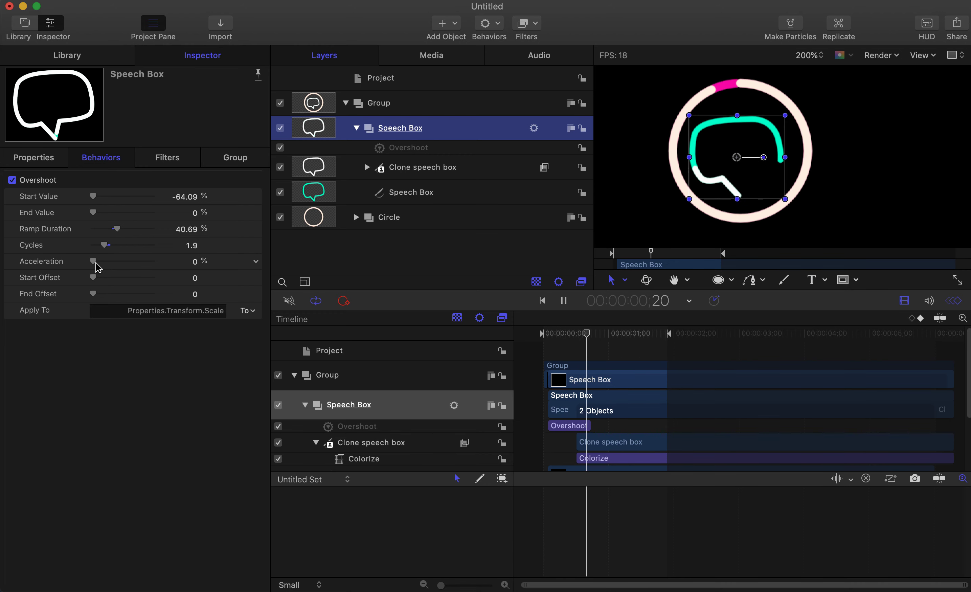
{"action": "key", "text": "space"}
Draw a short, gently rising Bezier line inside the upper part of the speech bubble at 1;18, within the Speech Box group
{"action": "left_click", "coordinate": [33, 158]}
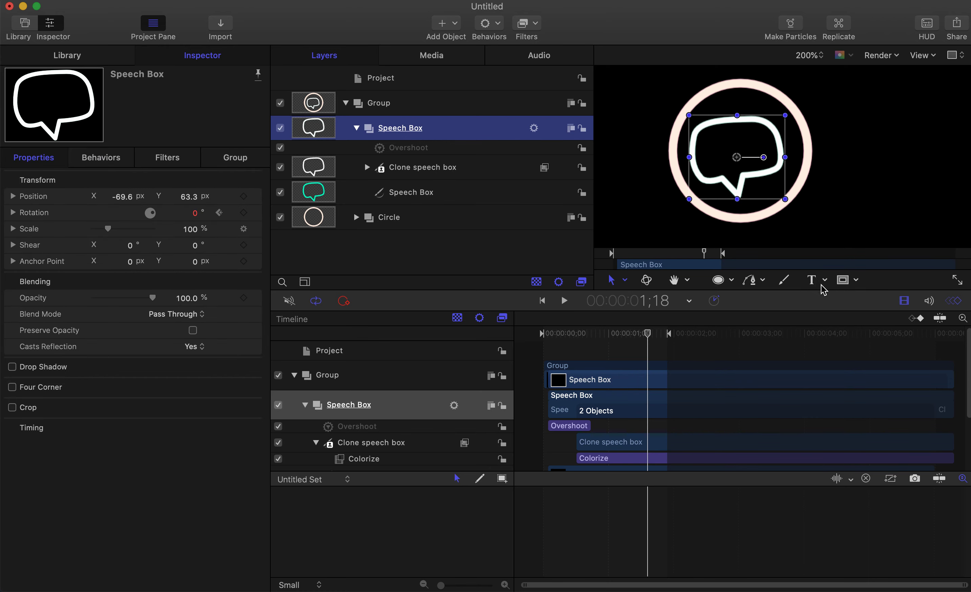
{"action": "left_click", "coordinate": [751, 281]}
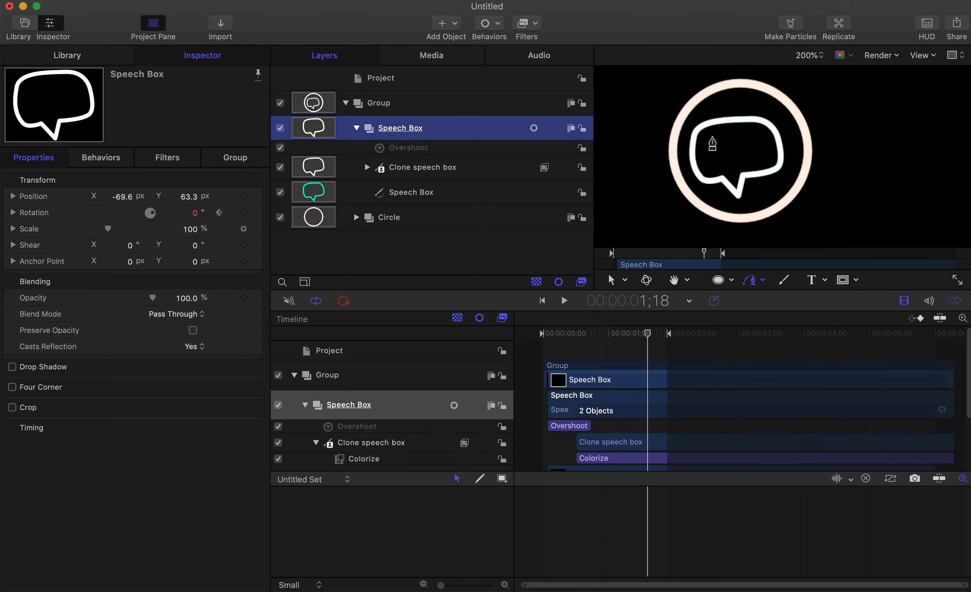
{"action": "left_click", "coordinate": [706, 138]}
{"action": "left_click_drag", "start_coordinate": [750, 130], "coordinate": [765, 125]}
{"action": "key", "text": "Return"}
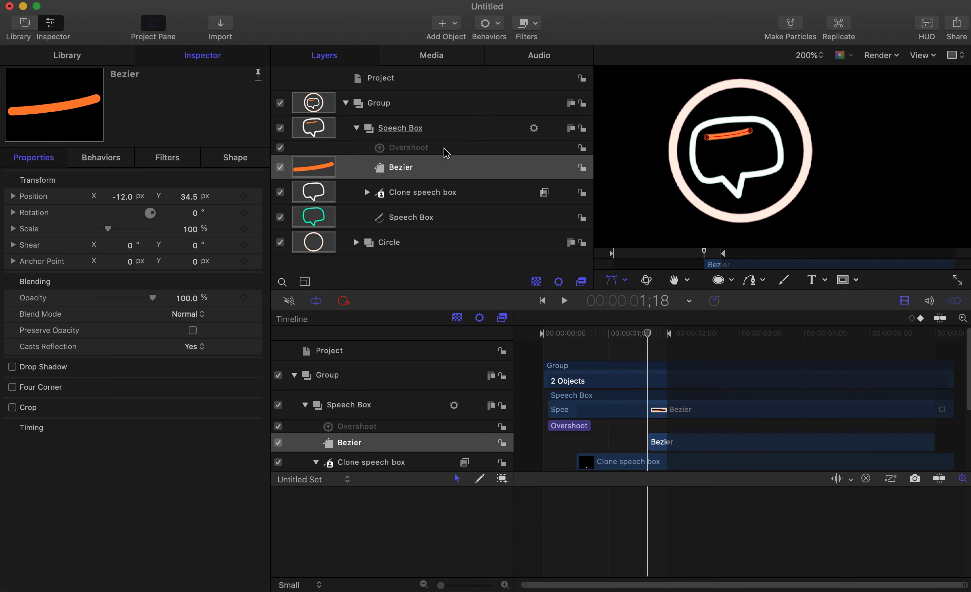
Rename the Bezier layer as Line 1
{"action": "double_click", "coordinate": [392, 170]}
{"action": "type", "text": "Line 1"}
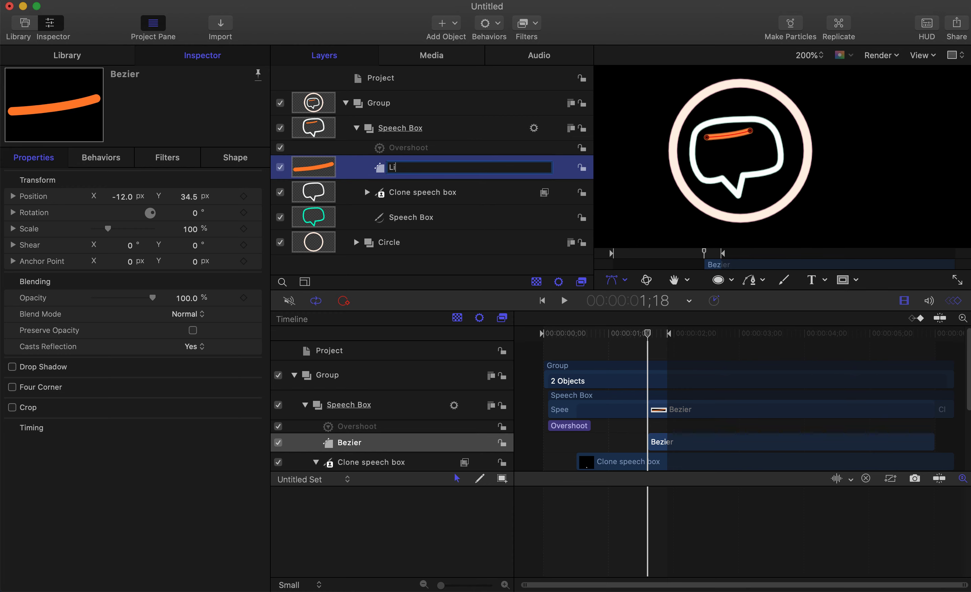
{"action": "key", "text": "Return"}
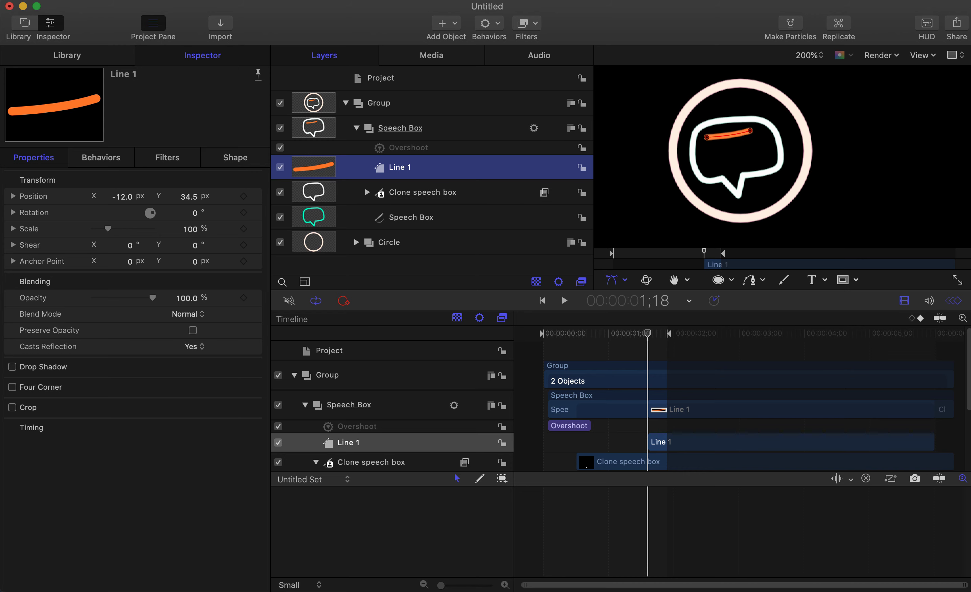
Turn off the fill of Line 1 so that only its outline is drawn
{"action": "left_click", "coordinate": [243, 161]}
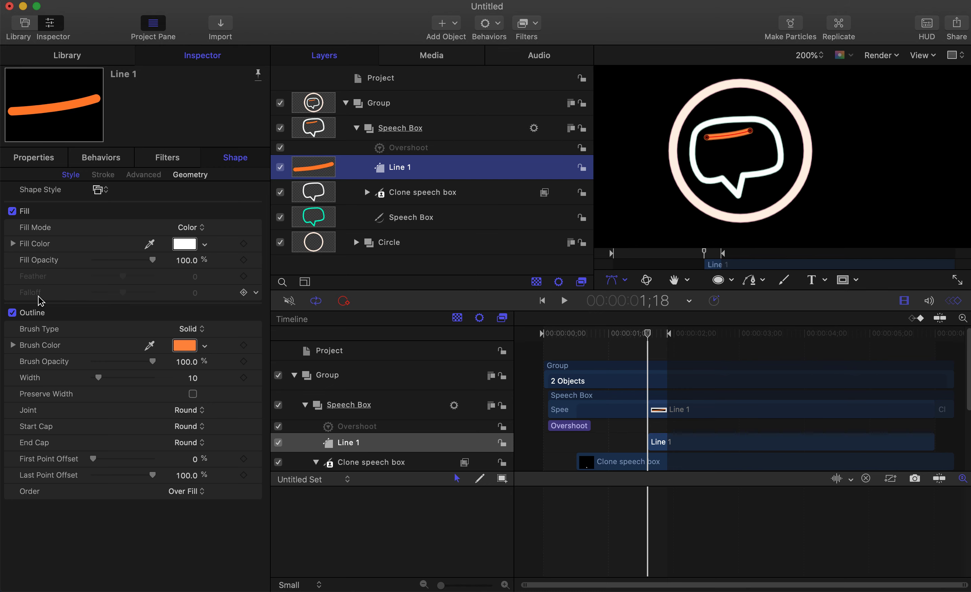
{"action": "left_click", "coordinate": [12, 211]}
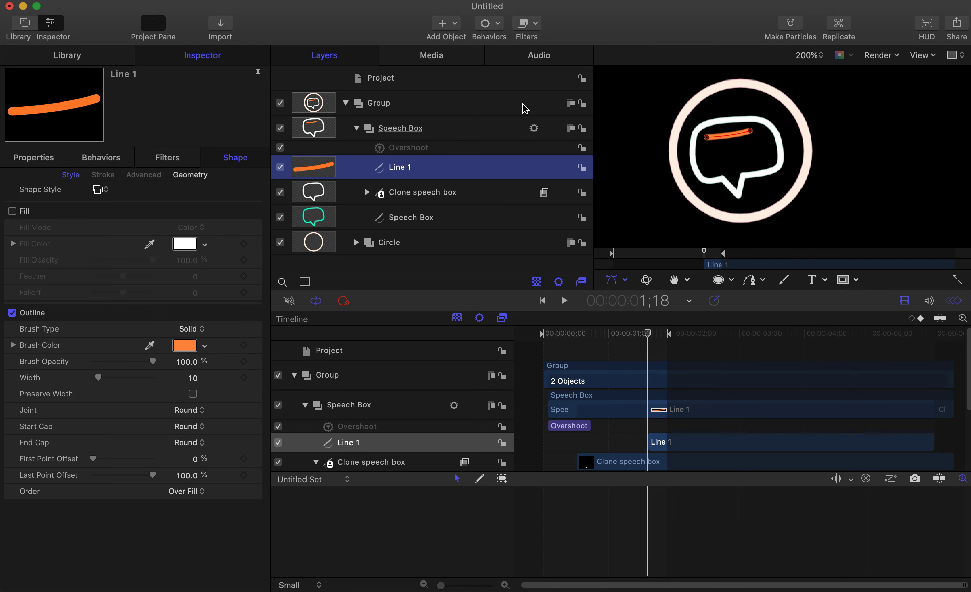
Extend the end of the play range to beyond the three-second mark
{"action": "left_click_drag", "start_coordinate": [648, 338], "coordinate": [591, 358]}
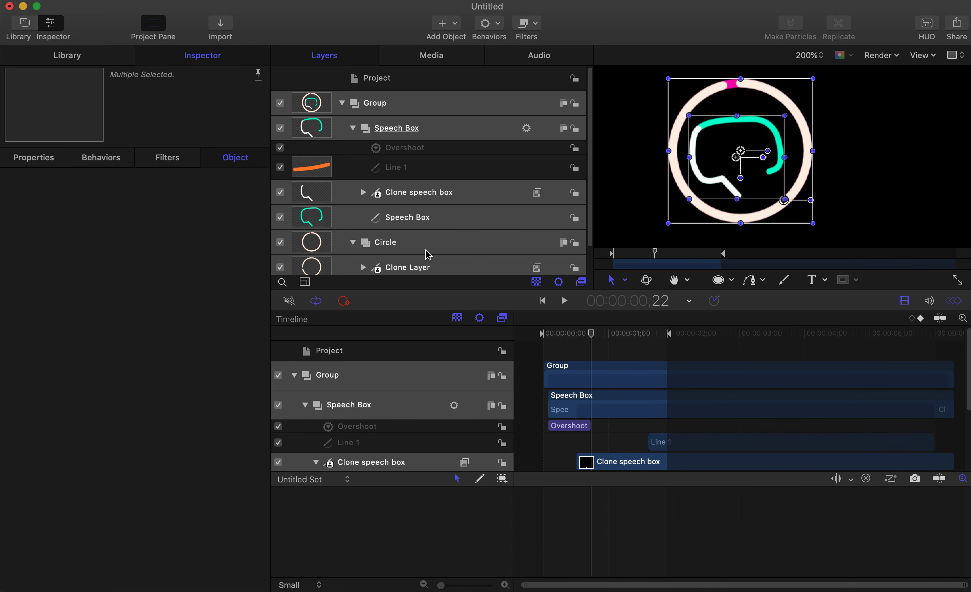
{"action": "left_click", "coordinate": [673, 338]}
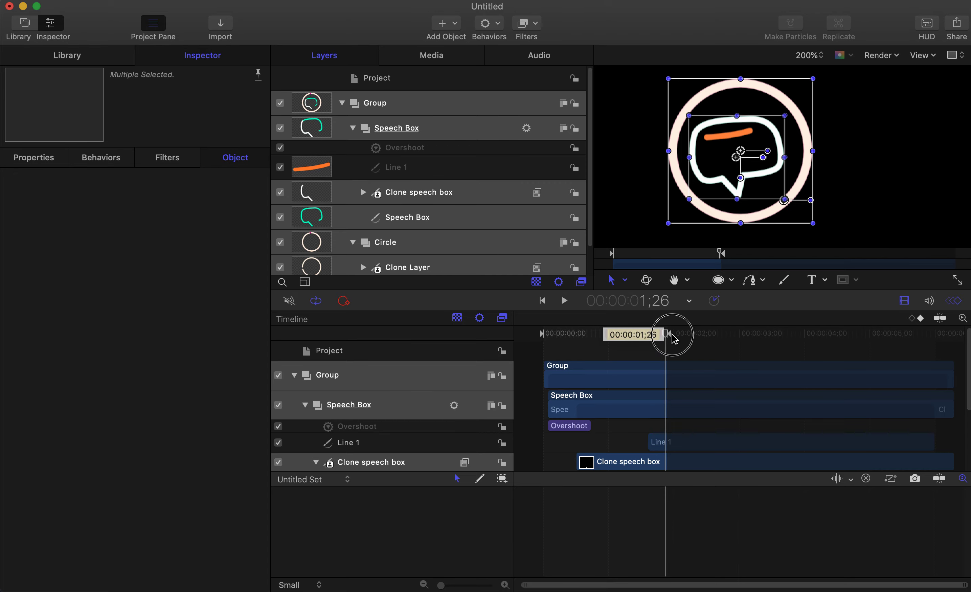
{"action": "left_click_drag", "start_coordinate": [673, 338], "coordinate": [759, 346]}
Shift Line 1 earlier to start just before Clone speech box, and keyframe its Last Point Offset from 0% to 100%
{"action": "left_click", "coordinate": [678, 444]}
{"action": "left_click_drag", "start_coordinate": [677, 444], "coordinate": [598, 460]}
{"action": "left_click_drag", "start_coordinate": [526, 338], "coordinate": [567, 339]}
{"action": "left_click_drag", "start_coordinate": [568, 338], "coordinate": [654, 334]}
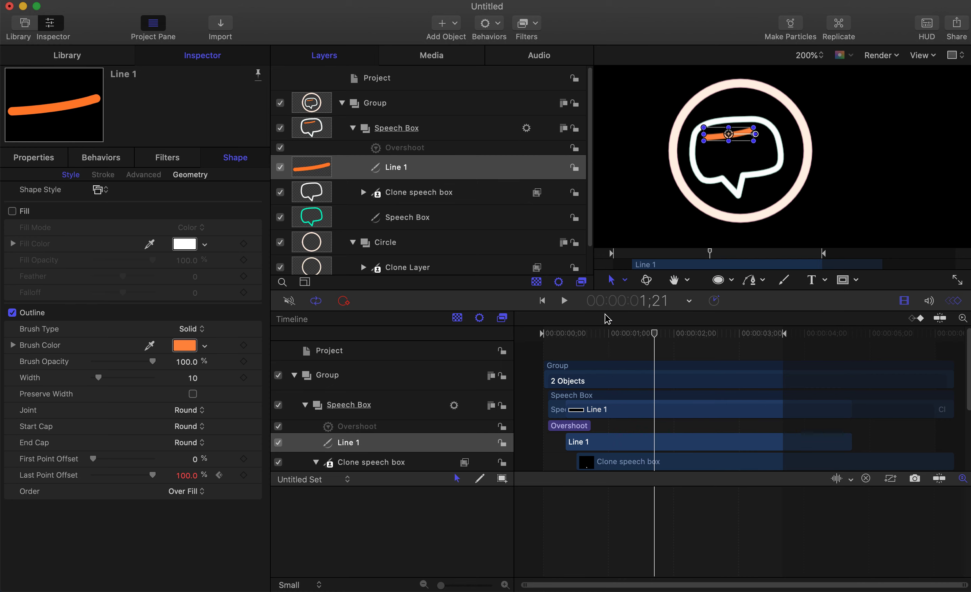
Make a clone layer of Line 1 inside the Speech Box group
{"action": "right_click", "coordinate": [416, 165]}
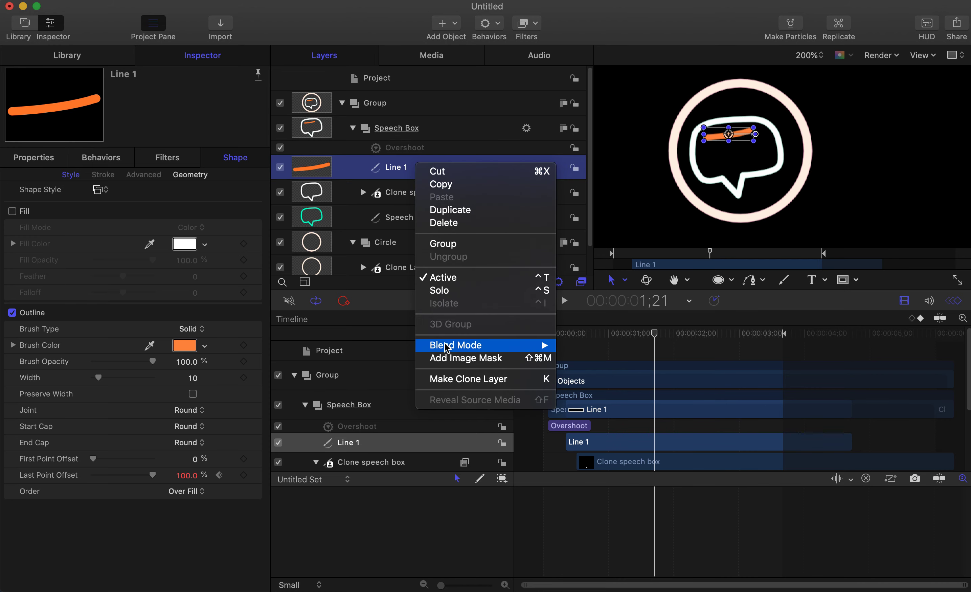
{"action": "left_click", "coordinate": [435, 375]}
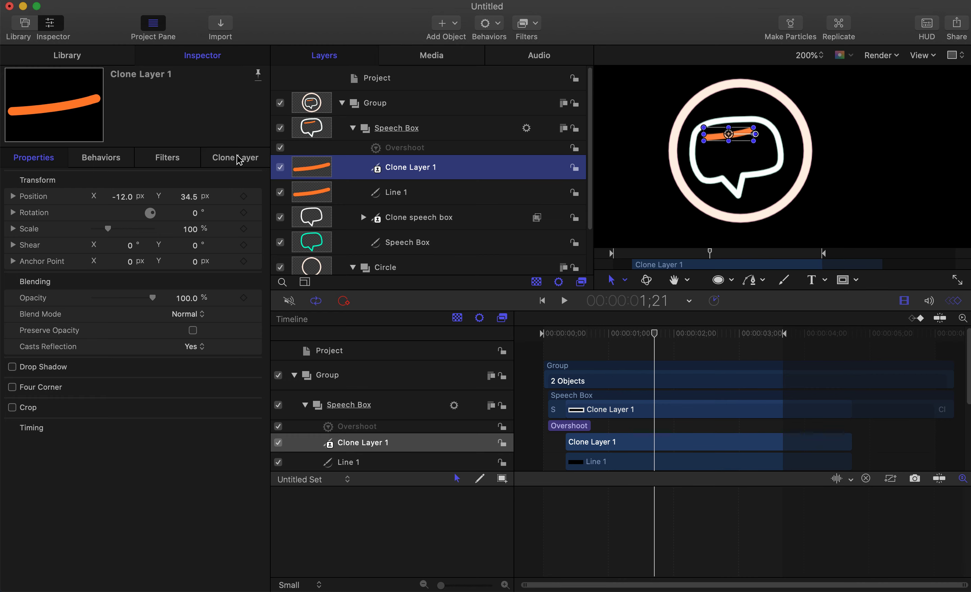
{"action": "left_click", "coordinate": [382, 188]}
{"action": "left_click", "coordinate": [414, 163]}
Add a Colorize filter to Clone Layer 1 and remap both black and white to white
{"action": "left_click", "coordinate": [526, 36]}
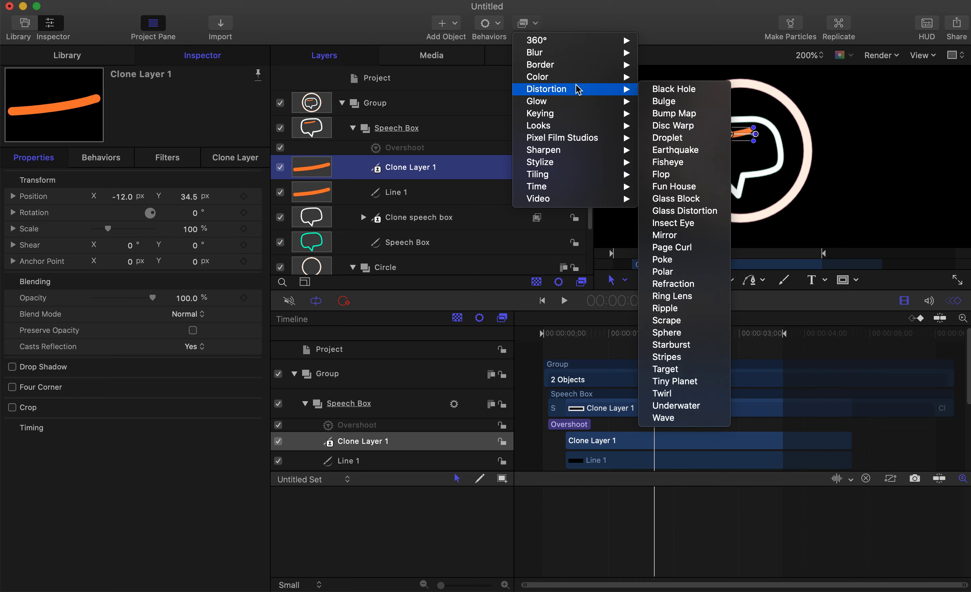
{"action": "mouse_move", "coordinate": [579, 78]}
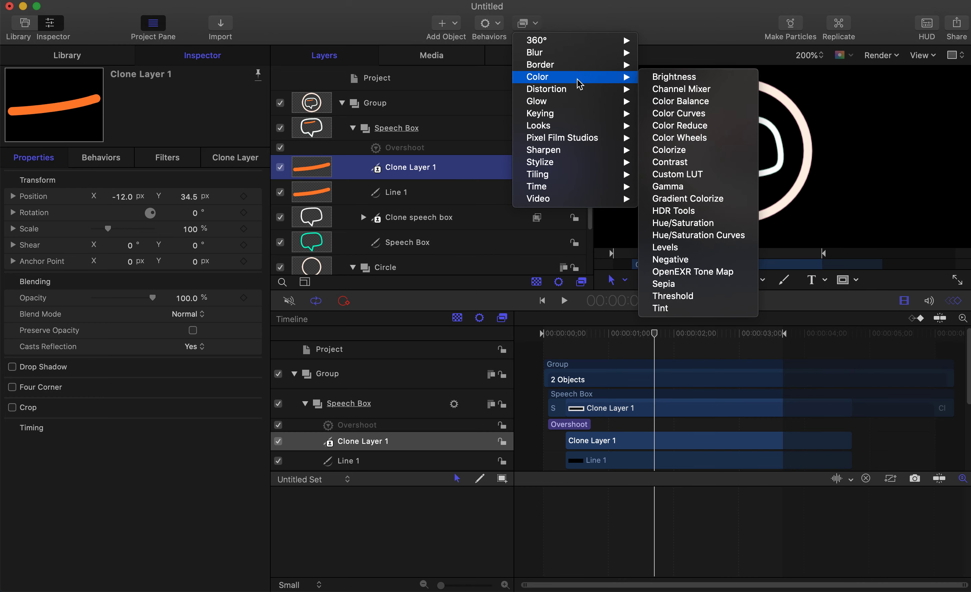
{"action": "left_click", "coordinate": [694, 150]}
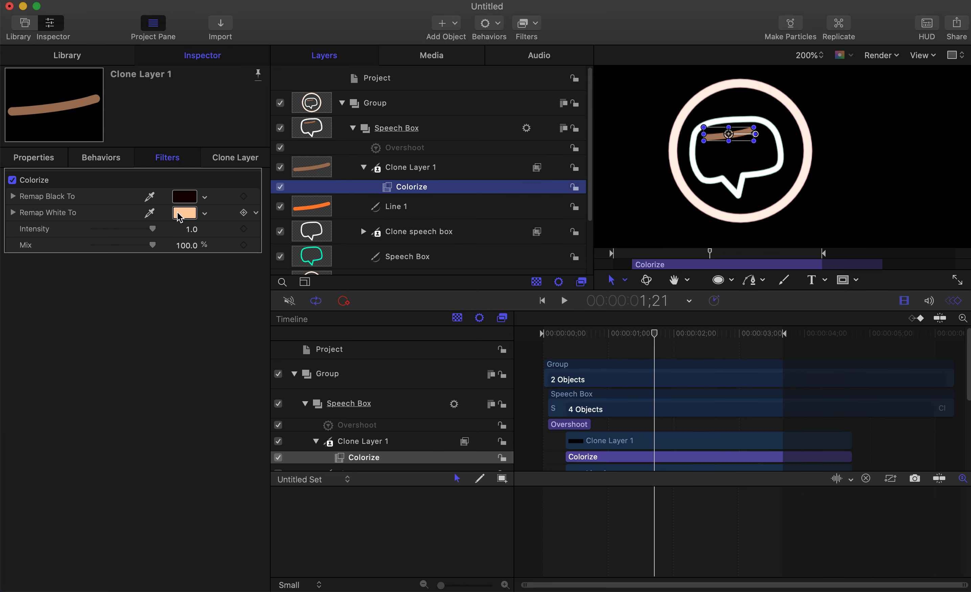
{"action": "left_click", "coordinate": [182, 216]}
{"action": "left_click", "coordinate": [204, 438]}
{"action": "left_click", "coordinate": [184, 197]}
{"action": "left_click", "coordinate": [204, 438]}
{"action": "left_click", "coordinate": [209, 298]}
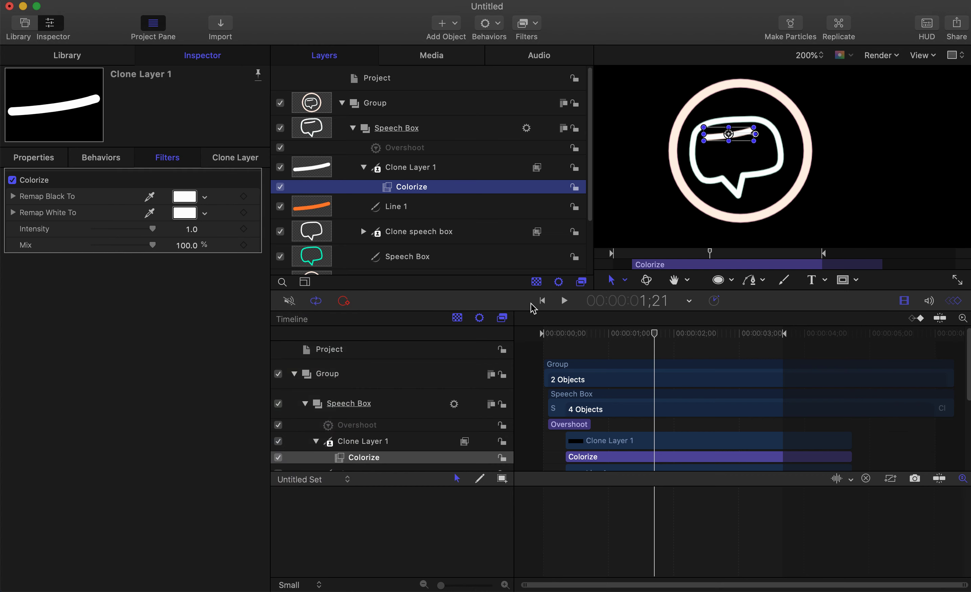
Shift Clone Layer 1 a few frames later than Line 1 and play the animation from the start
{"action": "mouse_move", "coordinate": [592, 333]}
{"action": "left_mouse_down"}
{"action": "mouse_move", "coordinate": [536, 337]}
{"action": "mouse_move", "coordinate": [583, 339]}
{"action": "left_mouse_up"}
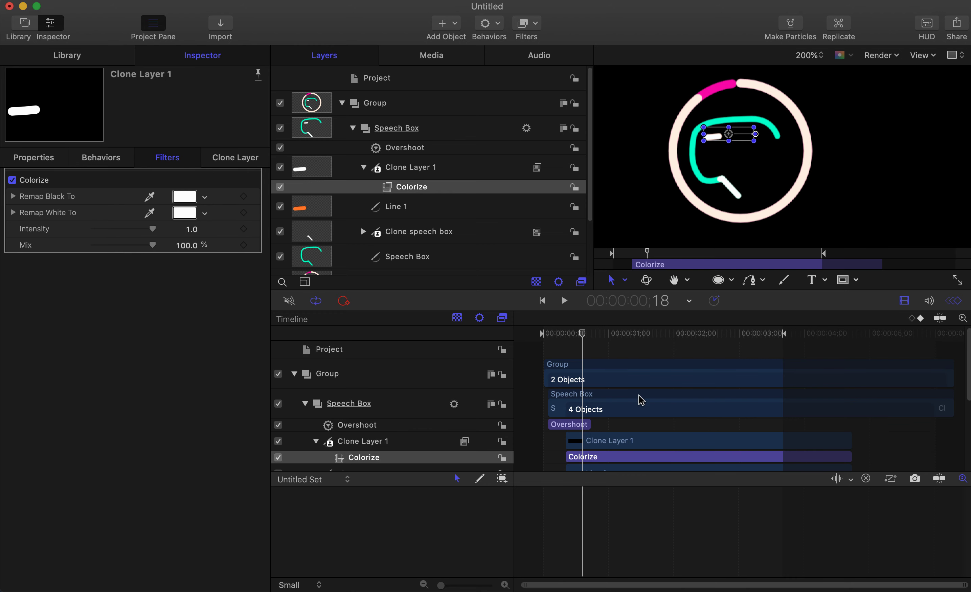
{"action": "left_click", "coordinate": [412, 168]}
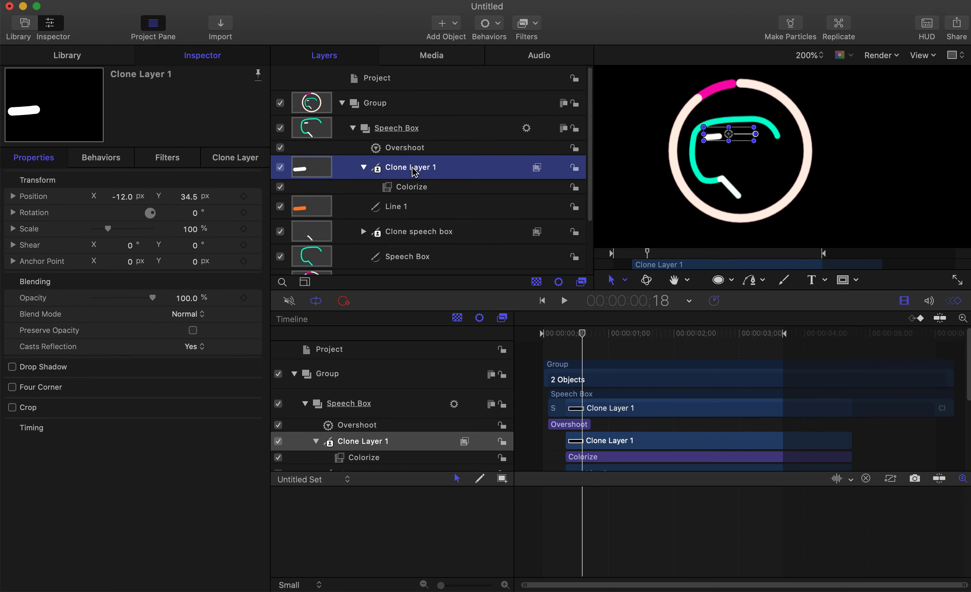
{"action": "left_click_drag", "start_coordinate": [604, 409], "coordinate": [614, 413]}
{"action": "left_click_drag", "start_coordinate": [582, 334], "coordinate": [523, 335]}
{"action": "left_click", "coordinate": [564, 301]}
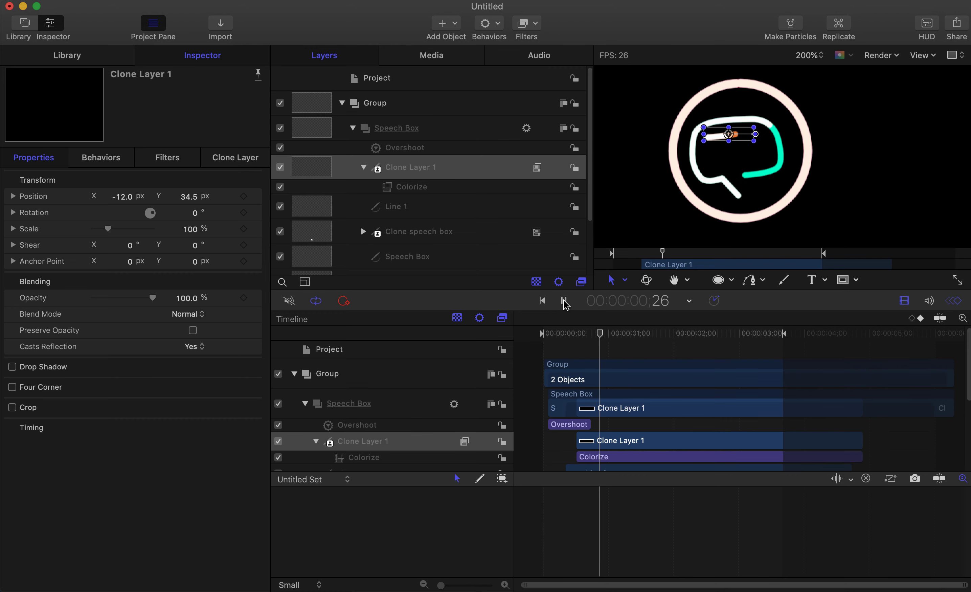
{"action": "left_click", "coordinate": [564, 301]}
{"action": "mouse_move", "coordinate": [636, 336]}
{"action": "left_mouse_down"}
{"action": "mouse_move", "coordinate": [538, 347]}
{"action": "mouse_move", "coordinate": [545, 338]}
{"action": "left_mouse_up"}
{"action": "left_click", "coordinate": [627, 216]}
{"action": "left_click", "coordinate": [564, 301]}
{"action": "left_click", "coordinate": [564, 301]}
{"action": "scroll", "coordinate": [599, 417], "scroll_direction": "down", "scroll_amount": 1}
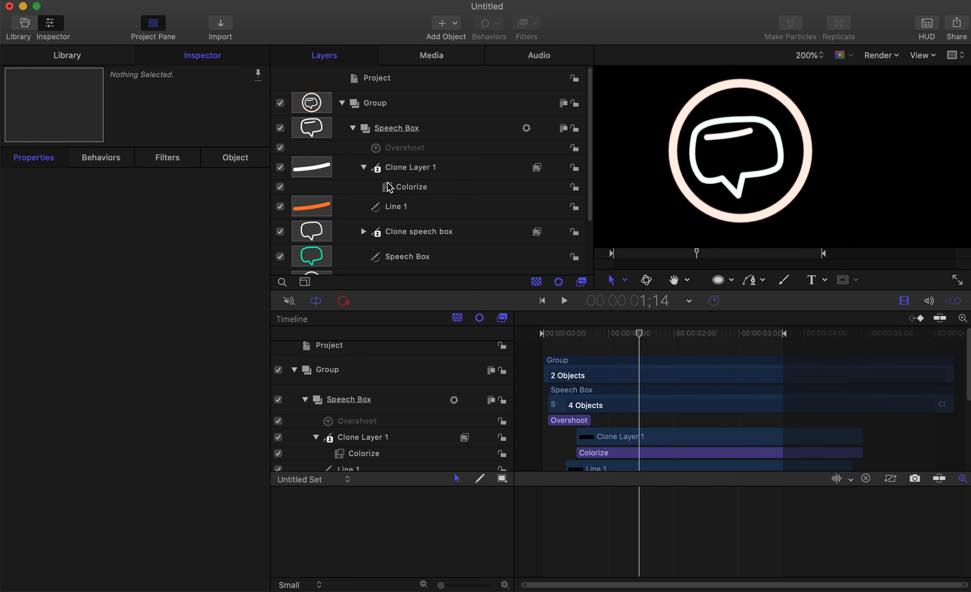
Ease the end keyframe of Line 1's Last Point Offset curve with a long horizontal Bezier handle, and replay the animation
{"action": "left_click", "coordinate": [396, 213]}
{"action": "left_click", "coordinate": [235, 157]}
{"action": "left_click", "coordinate": [255, 475]}
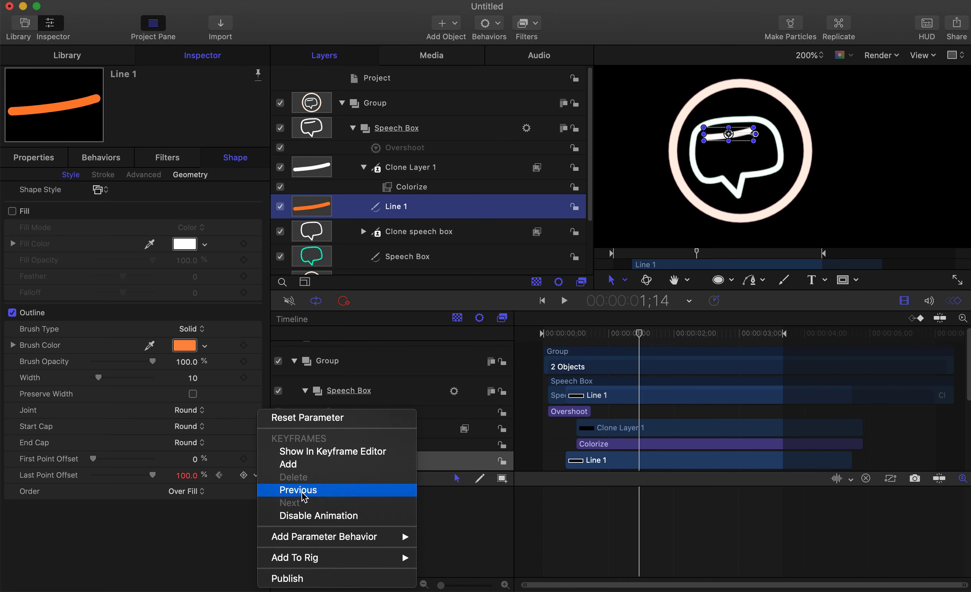
{"action": "left_click", "coordinate": [331, 451]}
{"action": "left_click", "coordinate": [616, 499]}
{"action": "left_click_drag", "start_coordinate": [617, 498], "coordinate": [579, 499]}
{"action": "left_click_drag", "start_coordinate": [587, 337], "coordinate": [542, 334]}
{"action": "left_click", "coordinate": [563, 302]}
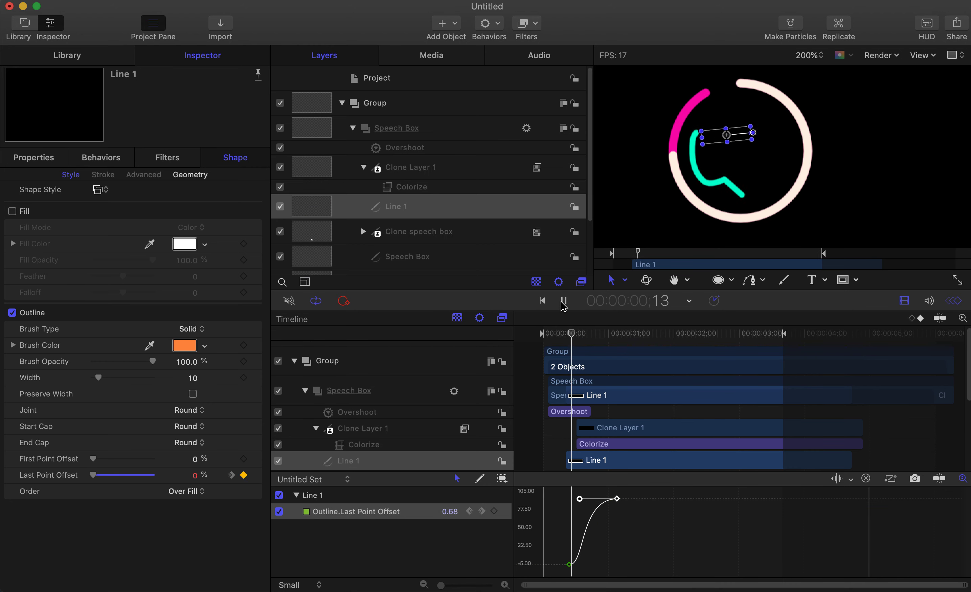
{"action": "left_click", "coordinate": [563, 301]}
Rename Clone Layer 1 as Clone Line 1
{"action": "left_click_drag", "start_coordinate": [614, 334], "coordinate": [642, 333]}
{"action": "double_click", "coordinate": [410, 168]}
{"action": "type", "text": "Clone Line 1"}
{"action": "key", "text": "Return"}
Group Clone Line 1 with Line 1 inside the Speech Box group, collapse the new group and open its name for editing
{"action": "left_click", "coordinate": [363, 168]}
{"action": "left_click", "coordinate": [395, 193], "text": "shift"}
{"action": "key", "text": "super+shift+g"}
{"action": "double_click", "coordinate": [414, 170]}
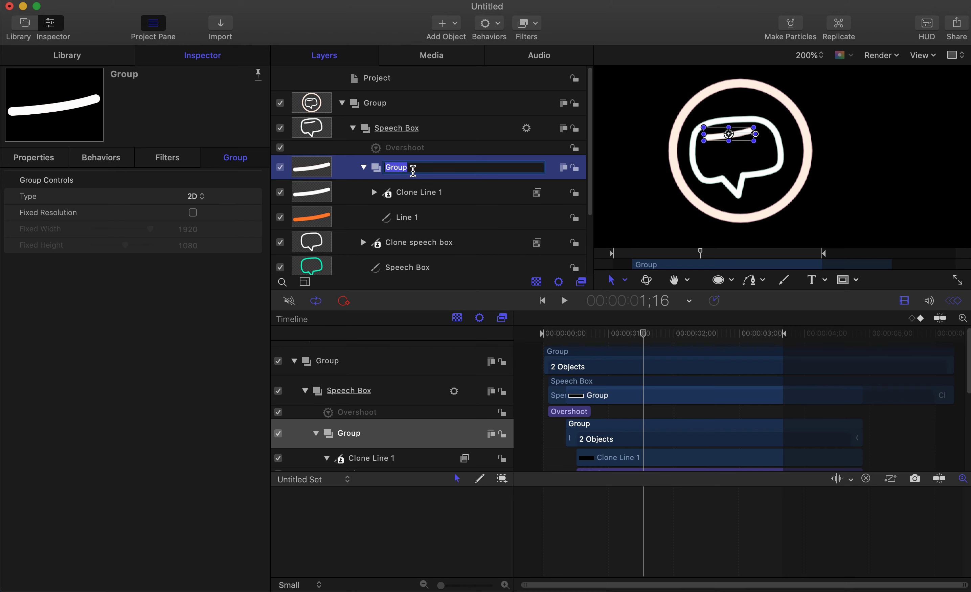
{"action": "left_click", "coordinate": [363, 167]}
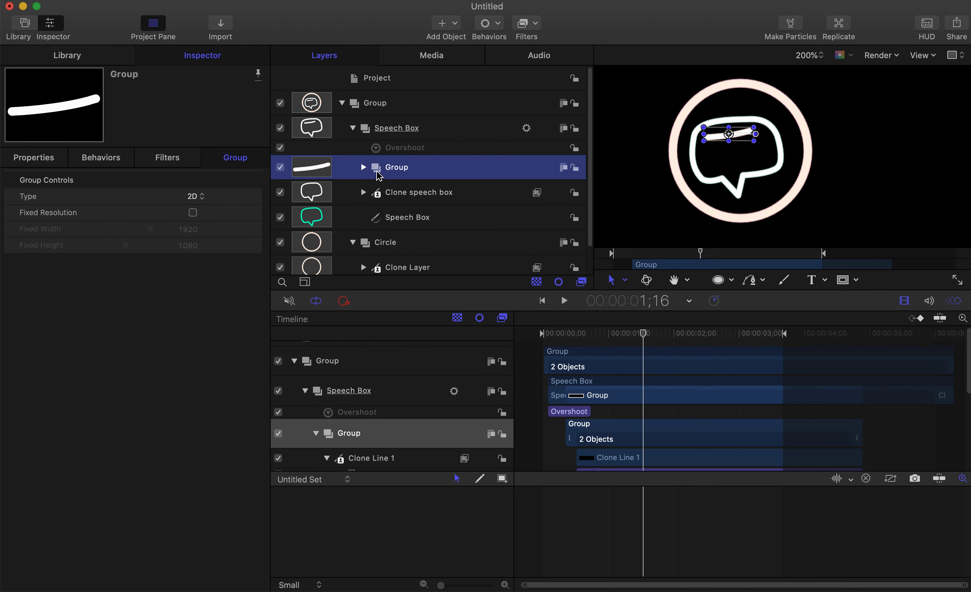
{"action": "double_click", "coordinate": [389, 167]}
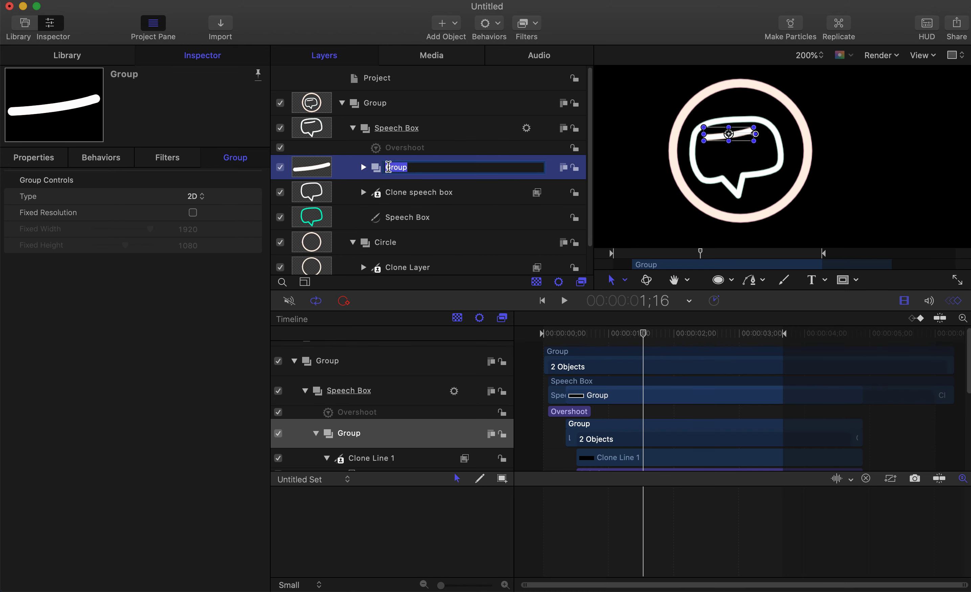